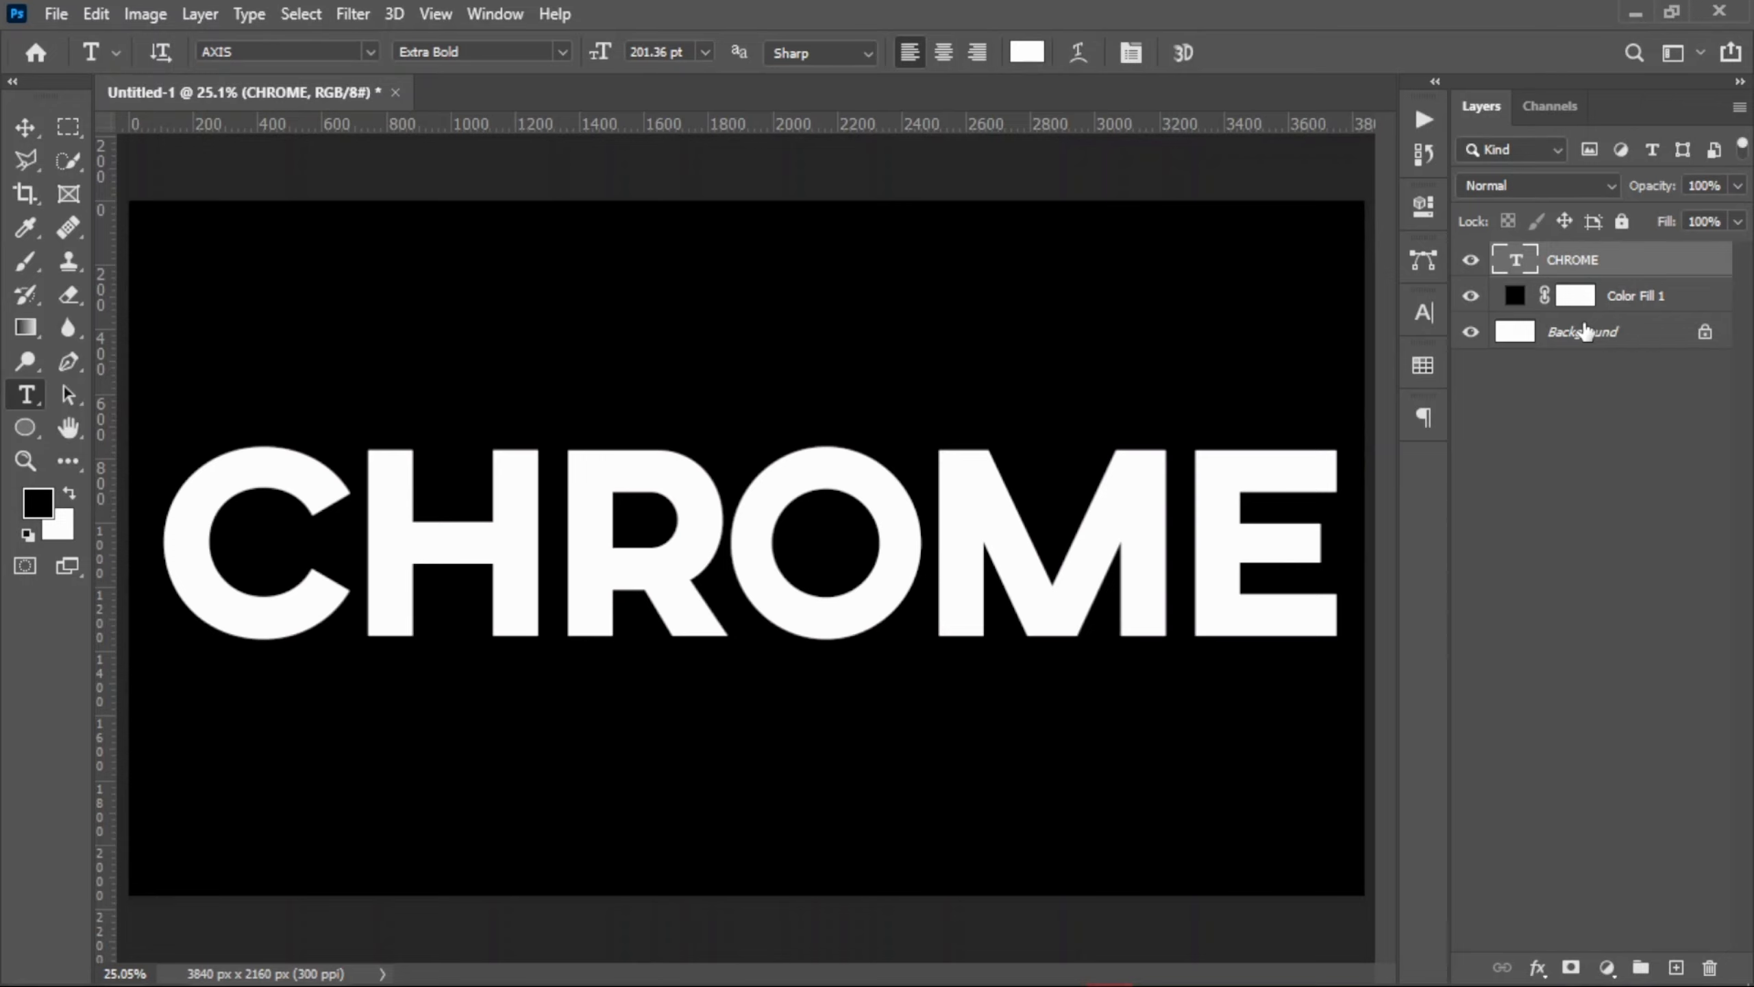
- Add a Gradient Overlay to the CHROME text layer with its blend mode set to Normal
double_click(1671, 260)
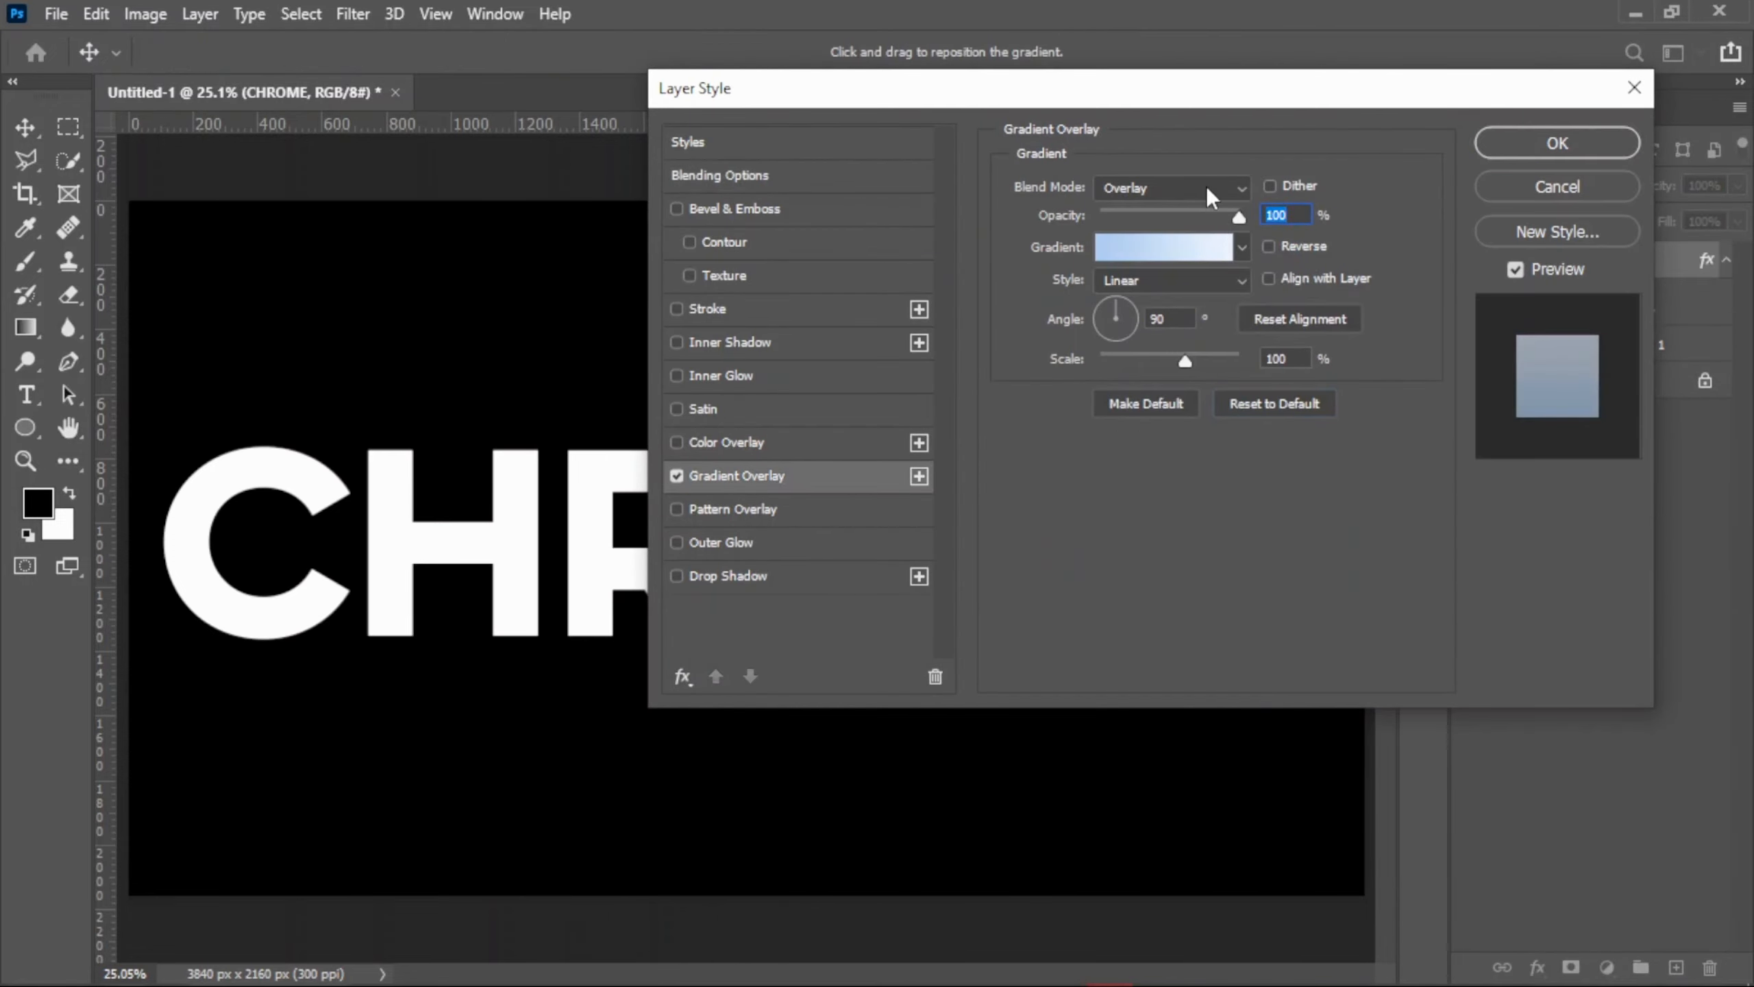
left_click(1208, 195)
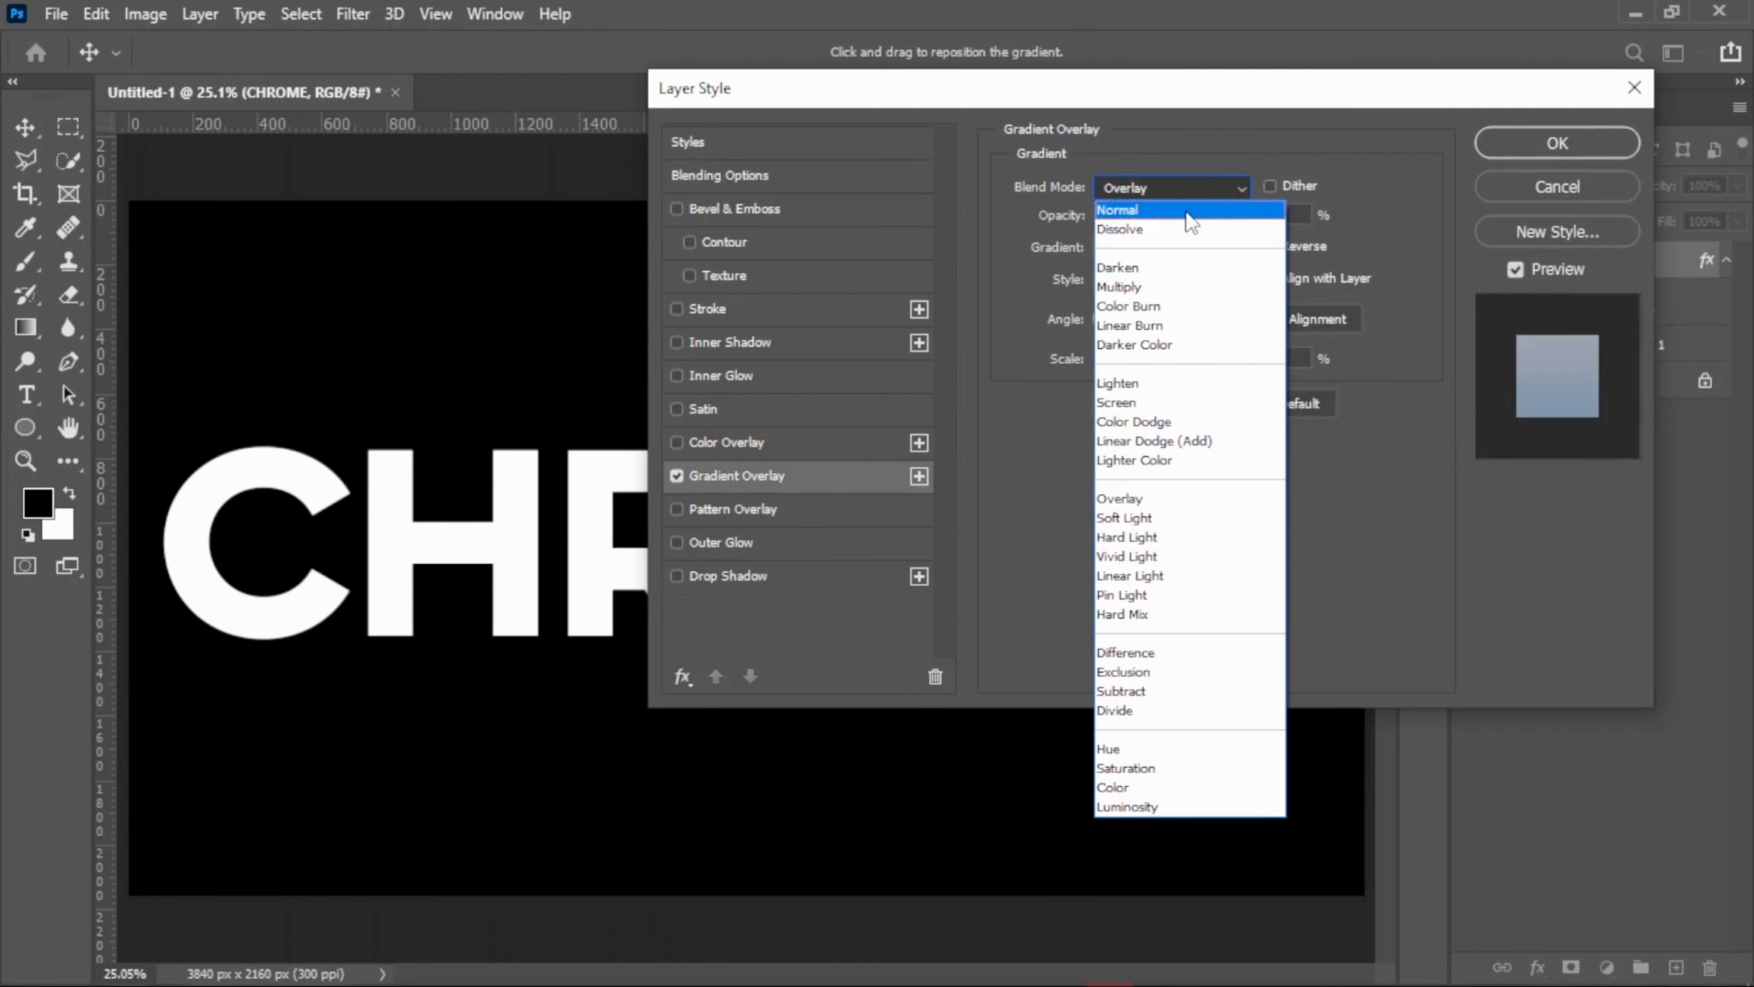
left_click(1188, 211)
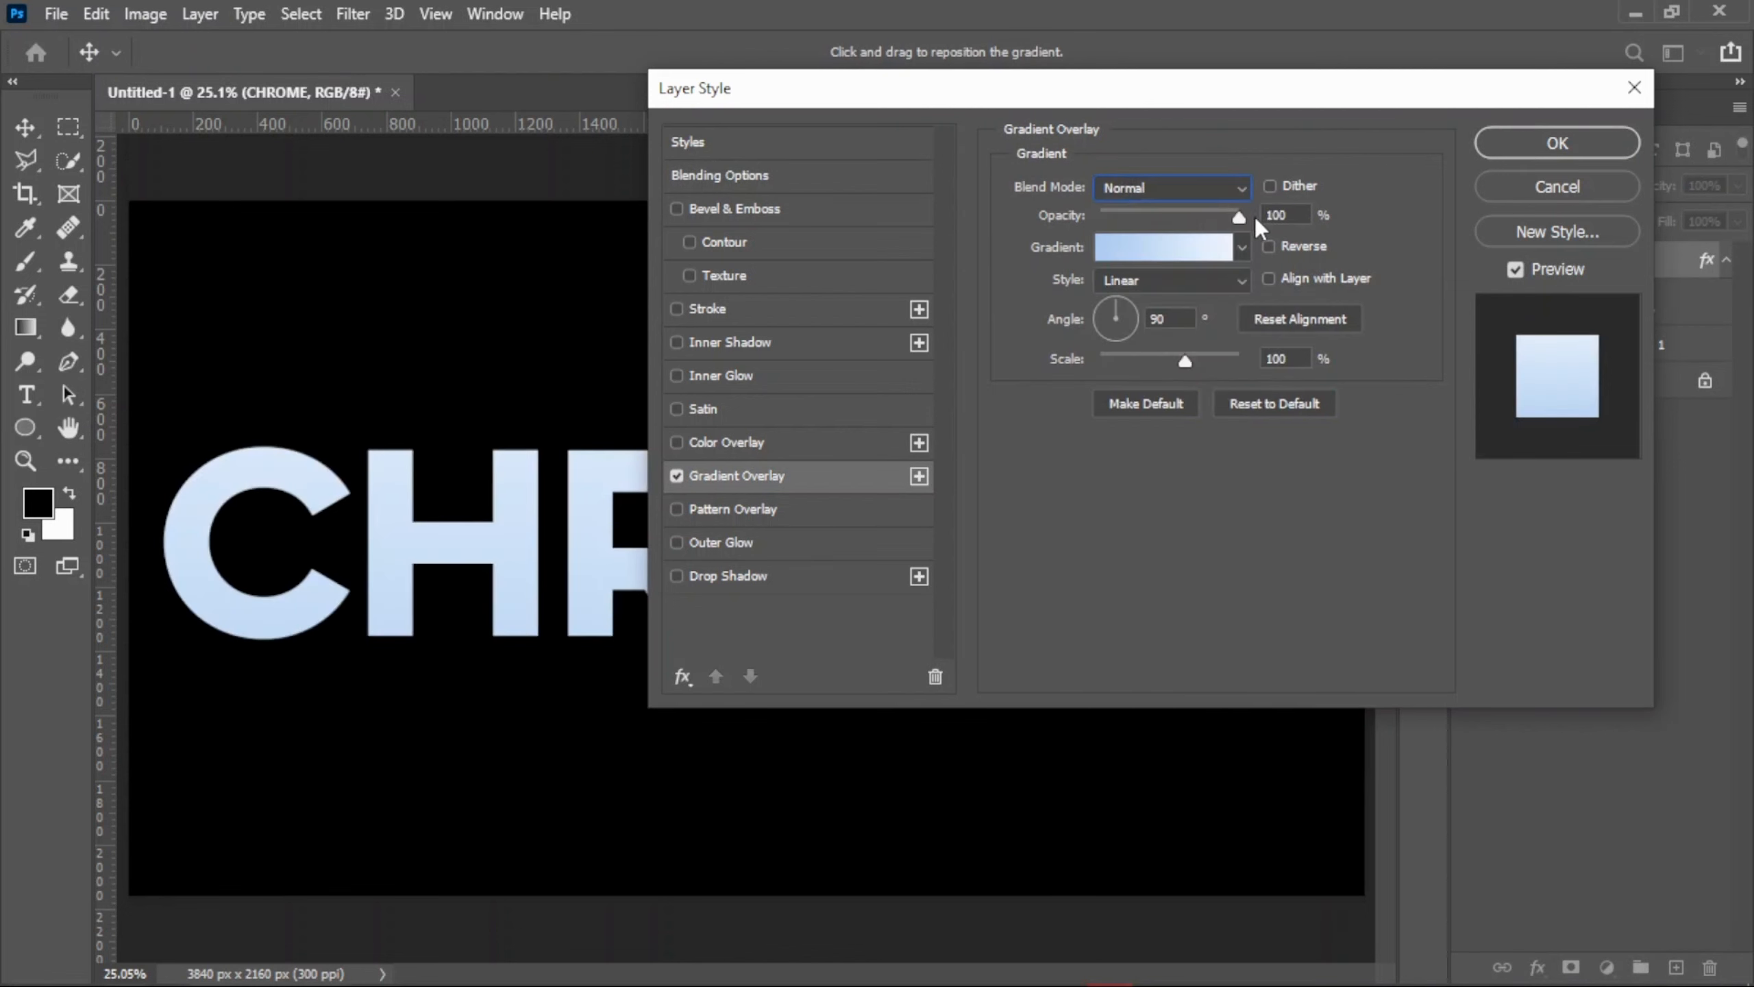
- Edit the overlay's gradient, setting its starting colour stop to white (ffffff) at 5% location
left_click(1184, 255)
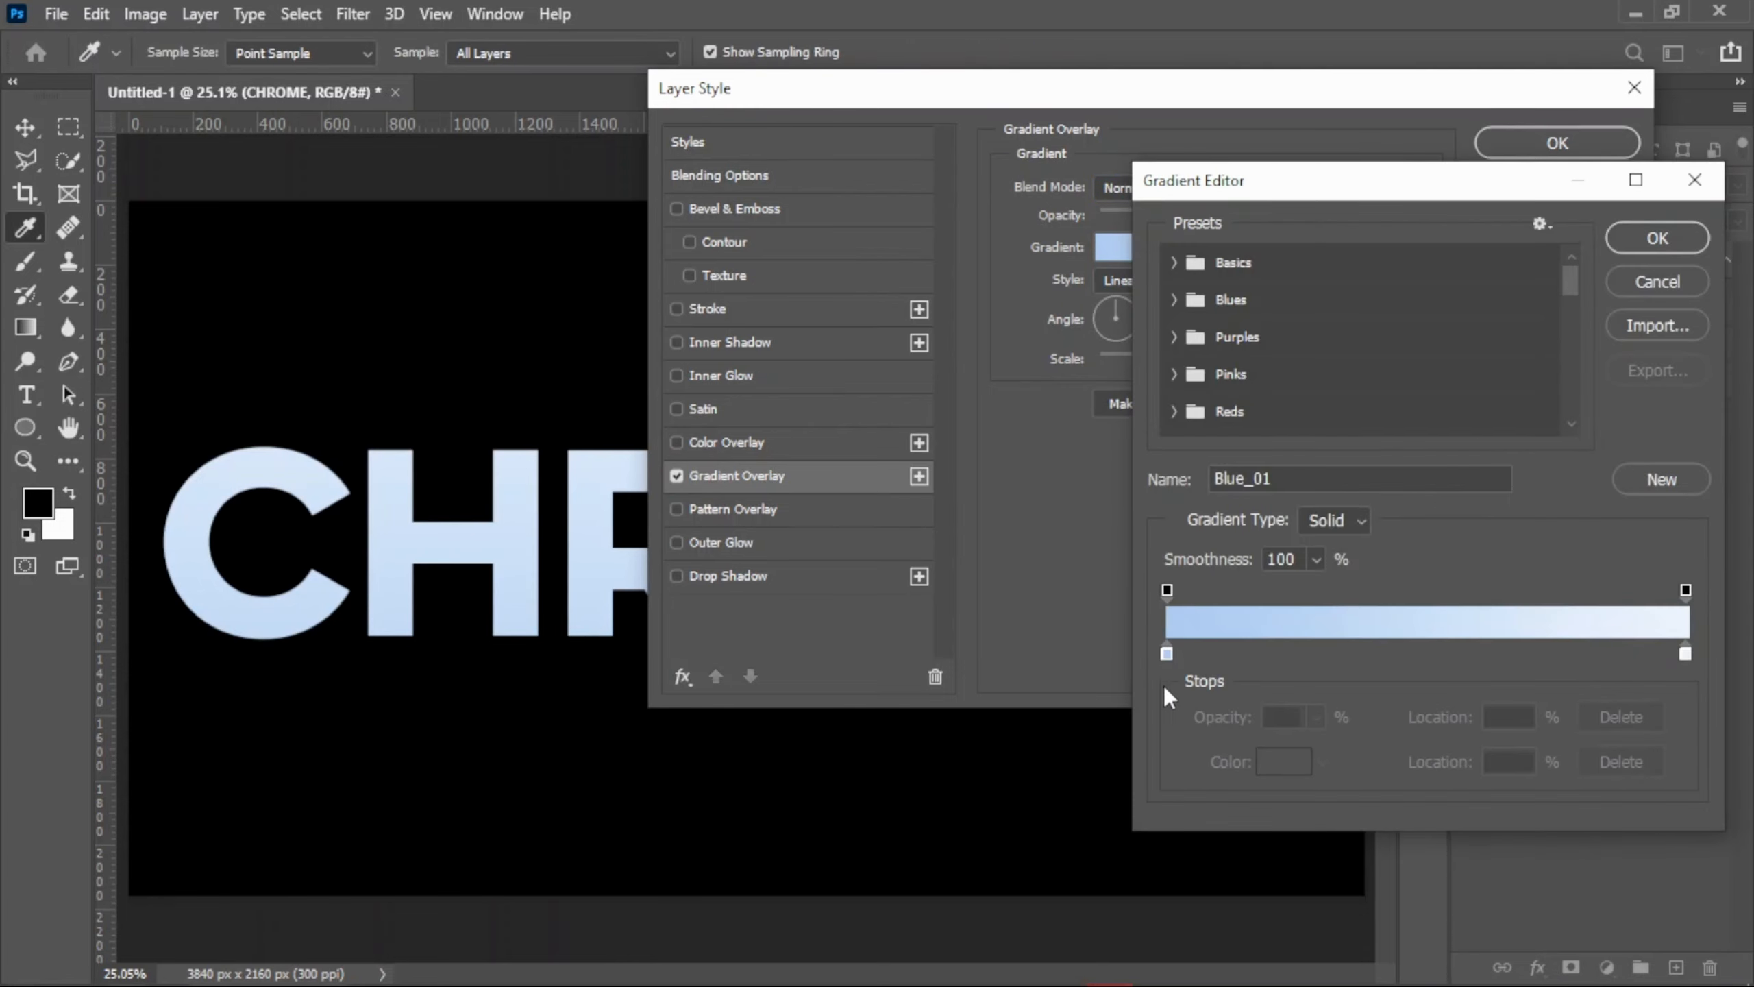
left_click(1165, 655)
left_click(1284, 761)
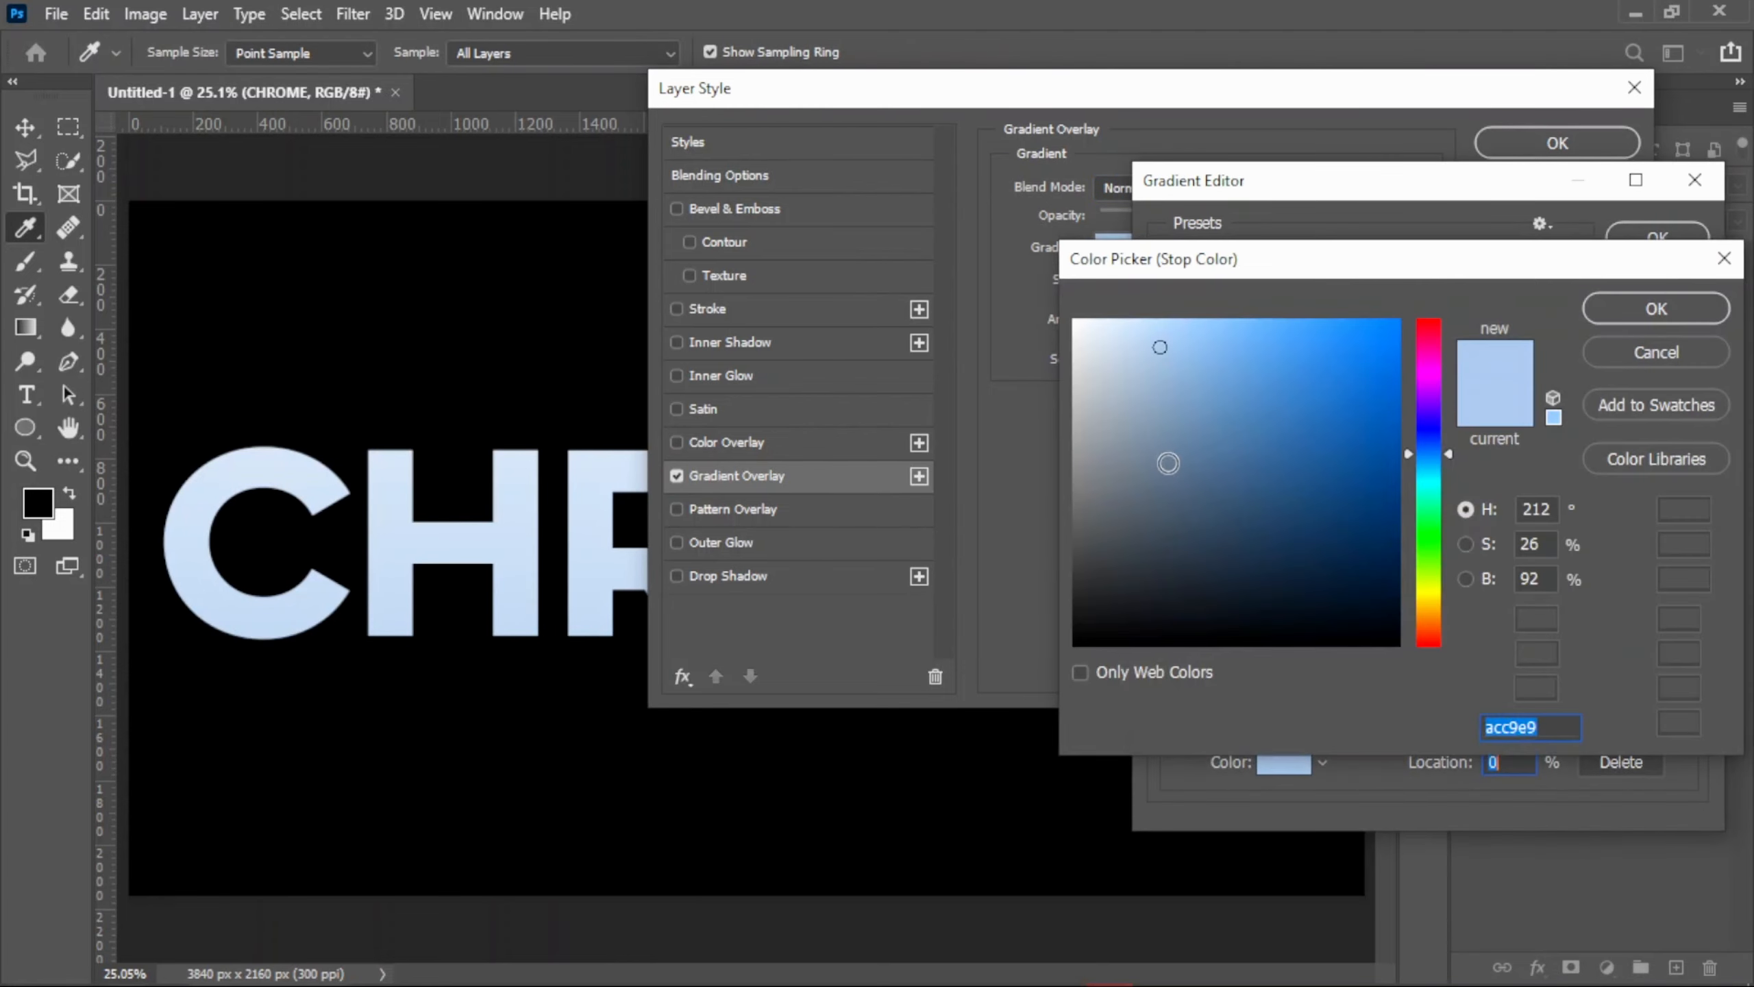
type("ffffff")
left_click(1601, 316)
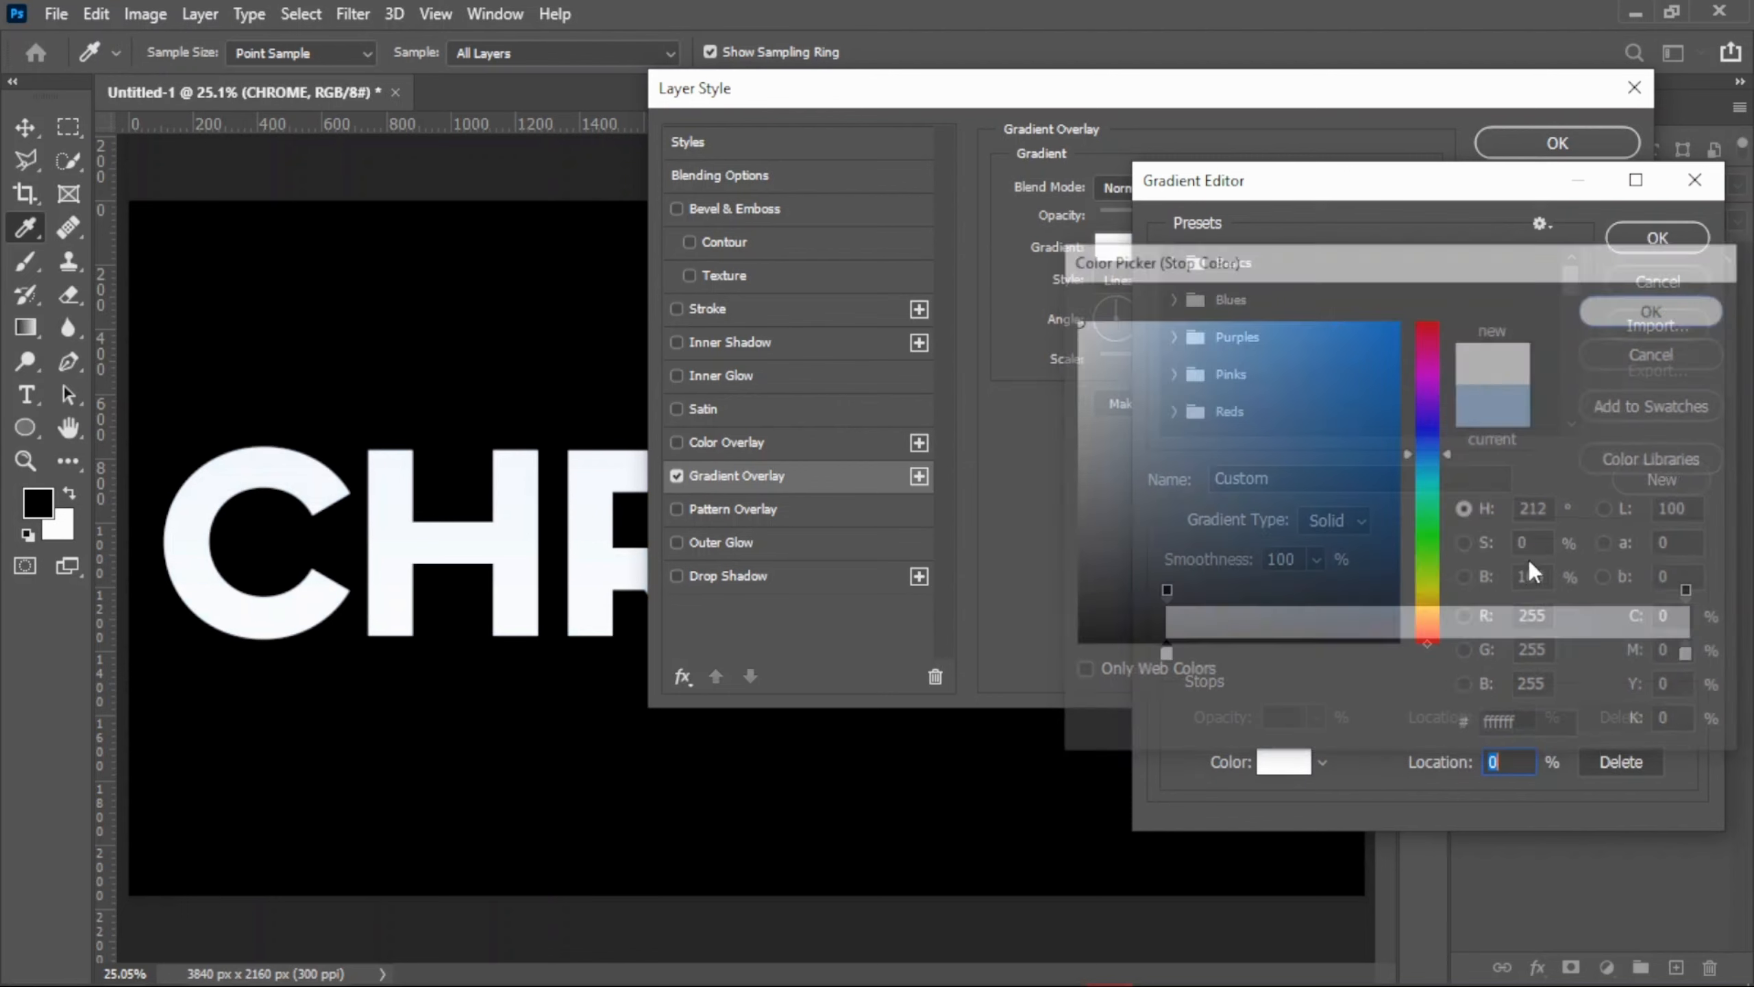
type("5")
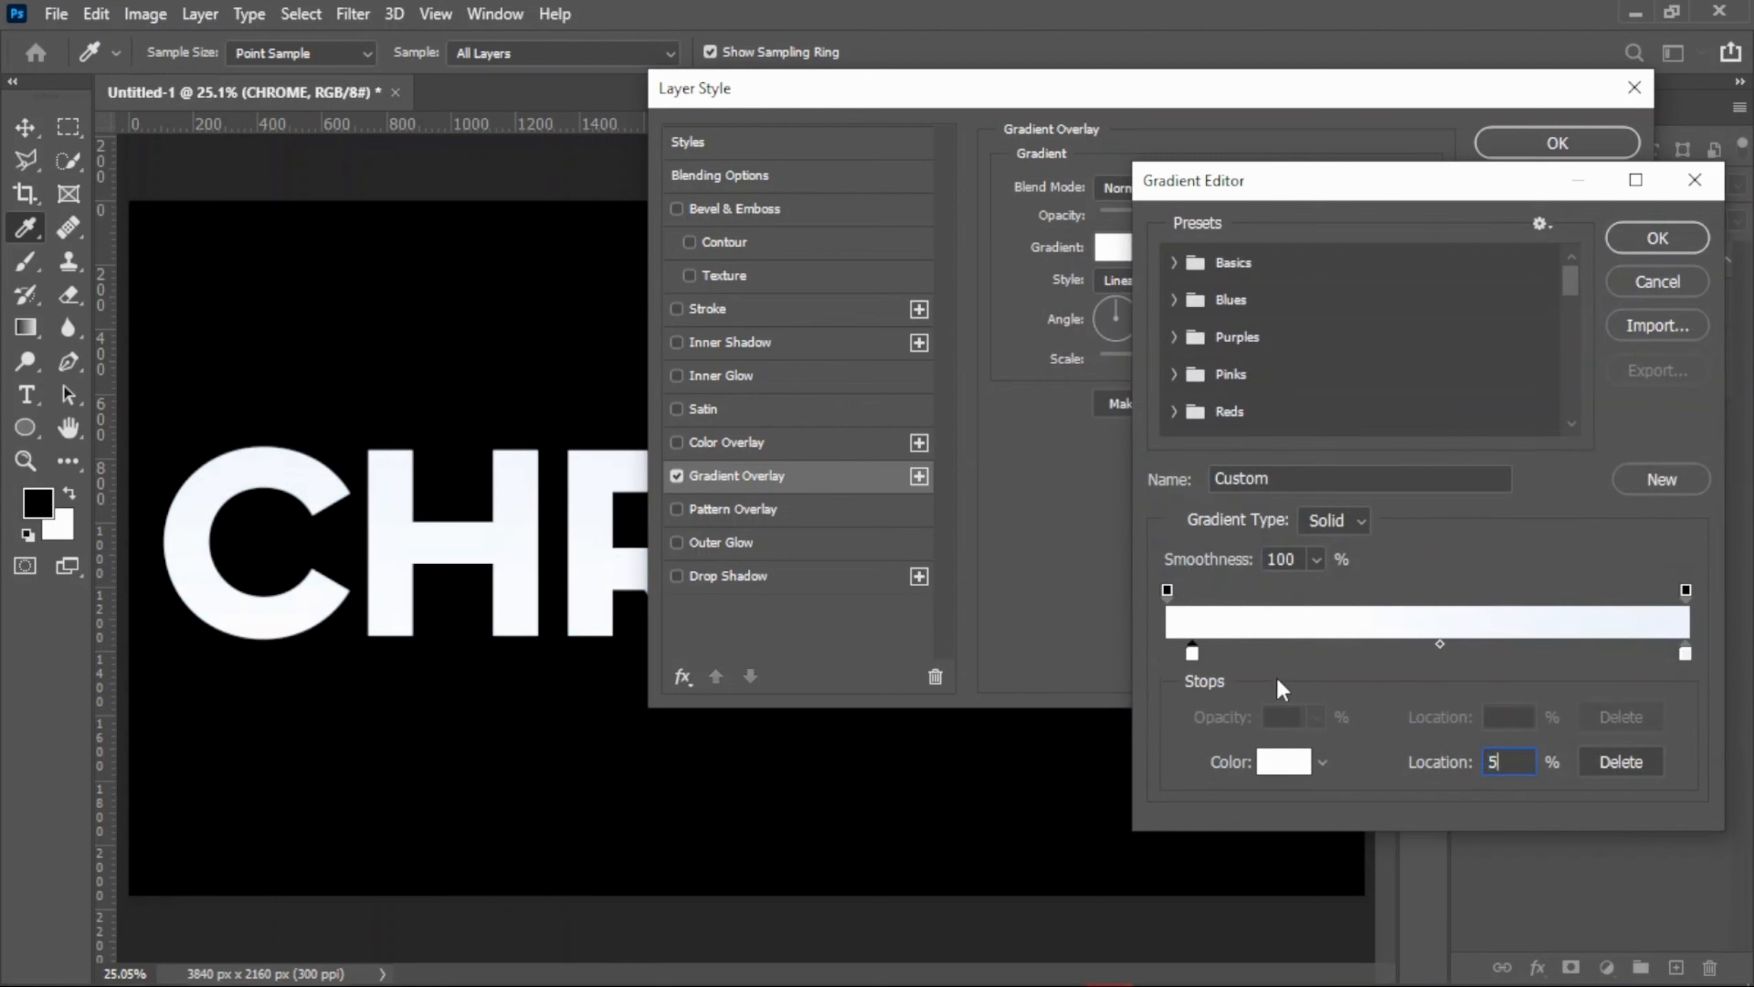
- Add a gradient colour stop at 25% location with the magenta colour dc28d7
left_click(1283, 653)
type("25")
left_click(1296, 763)
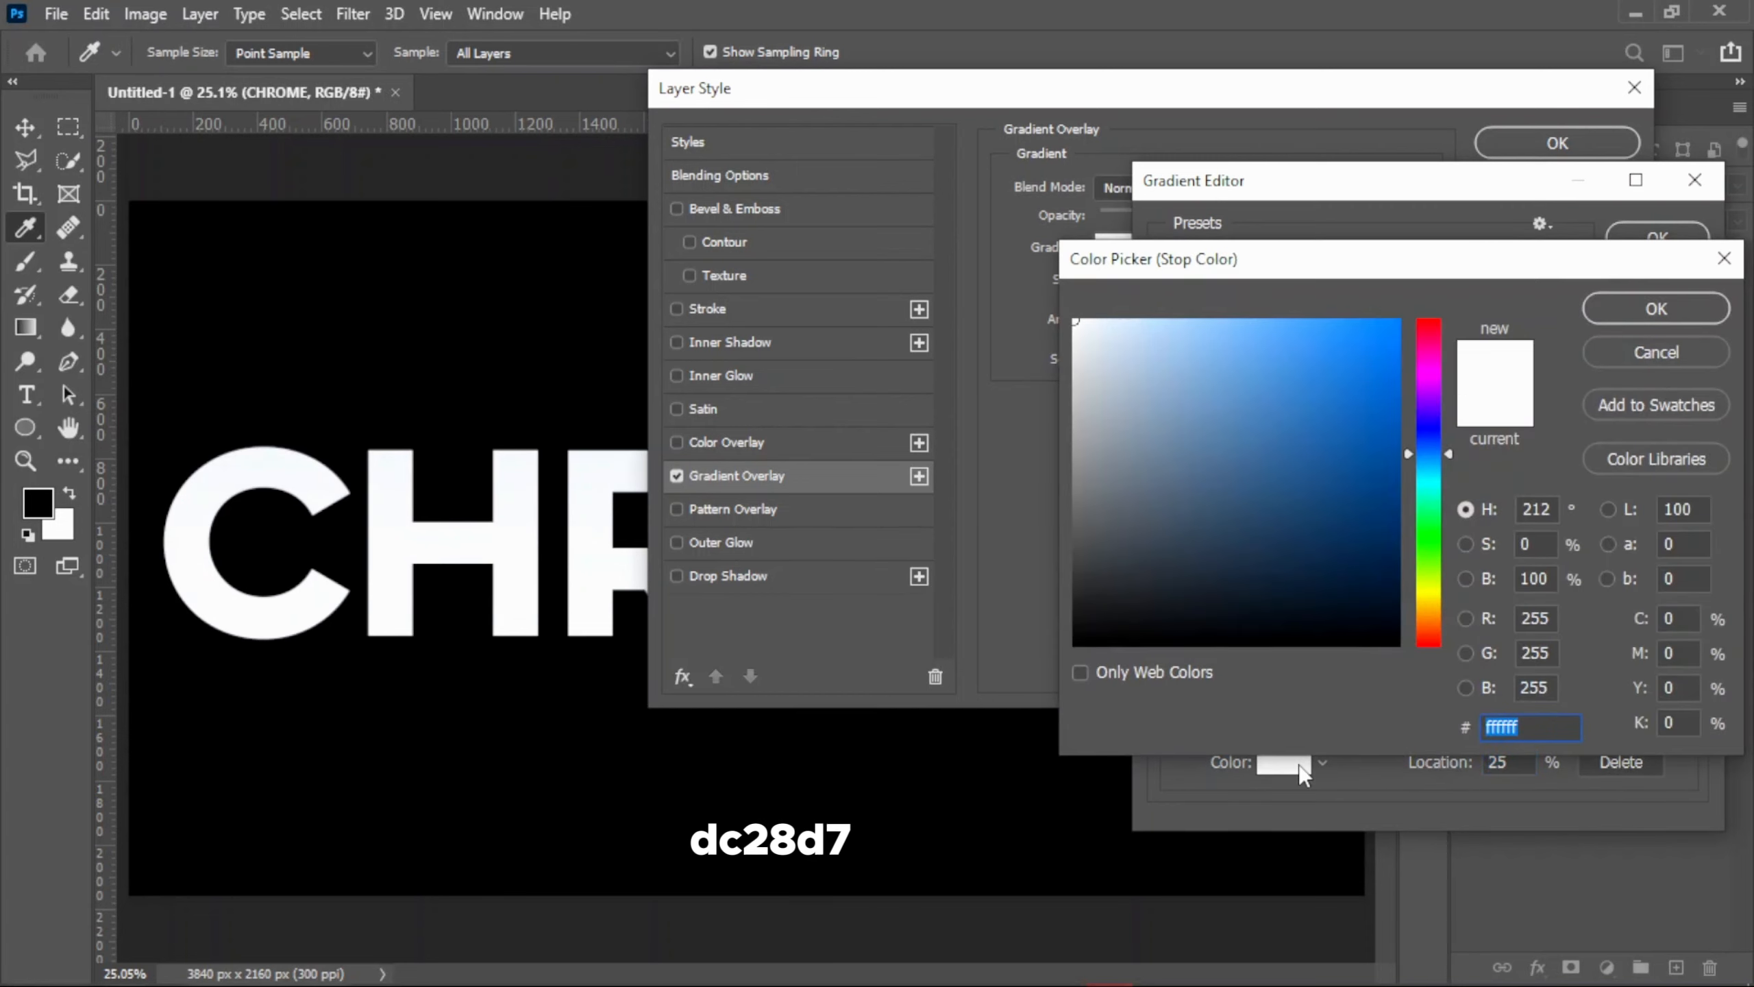
type("dc")
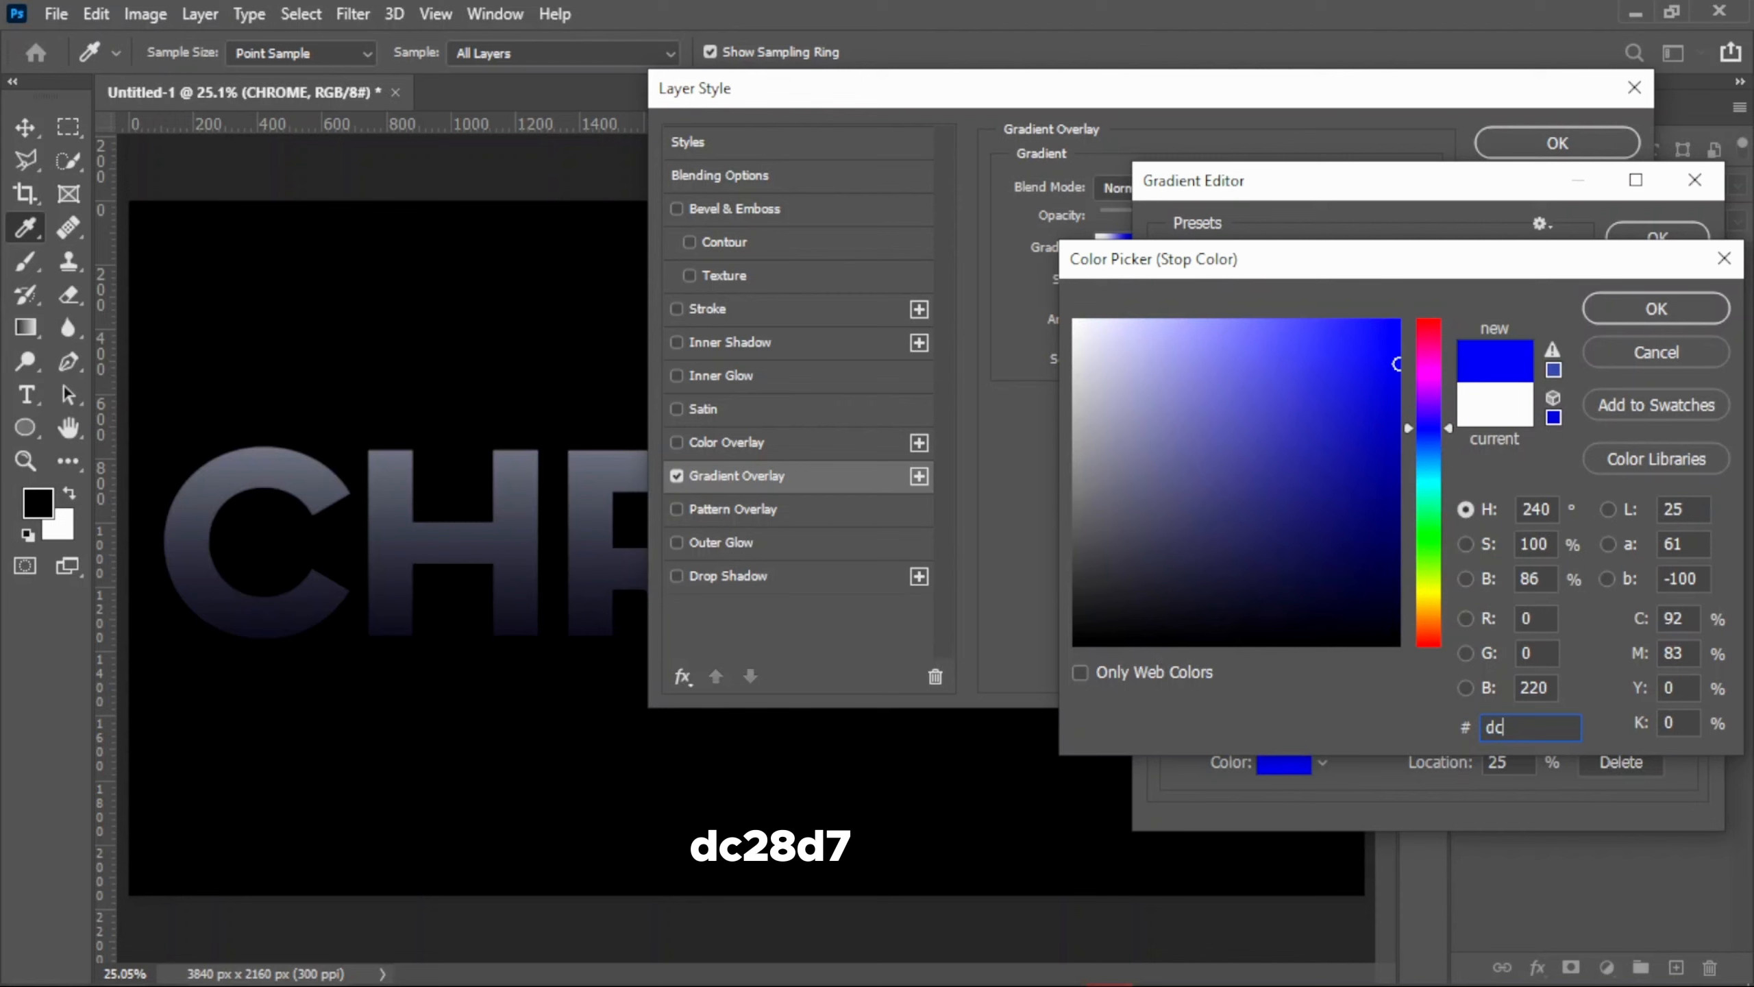
type("28d7")
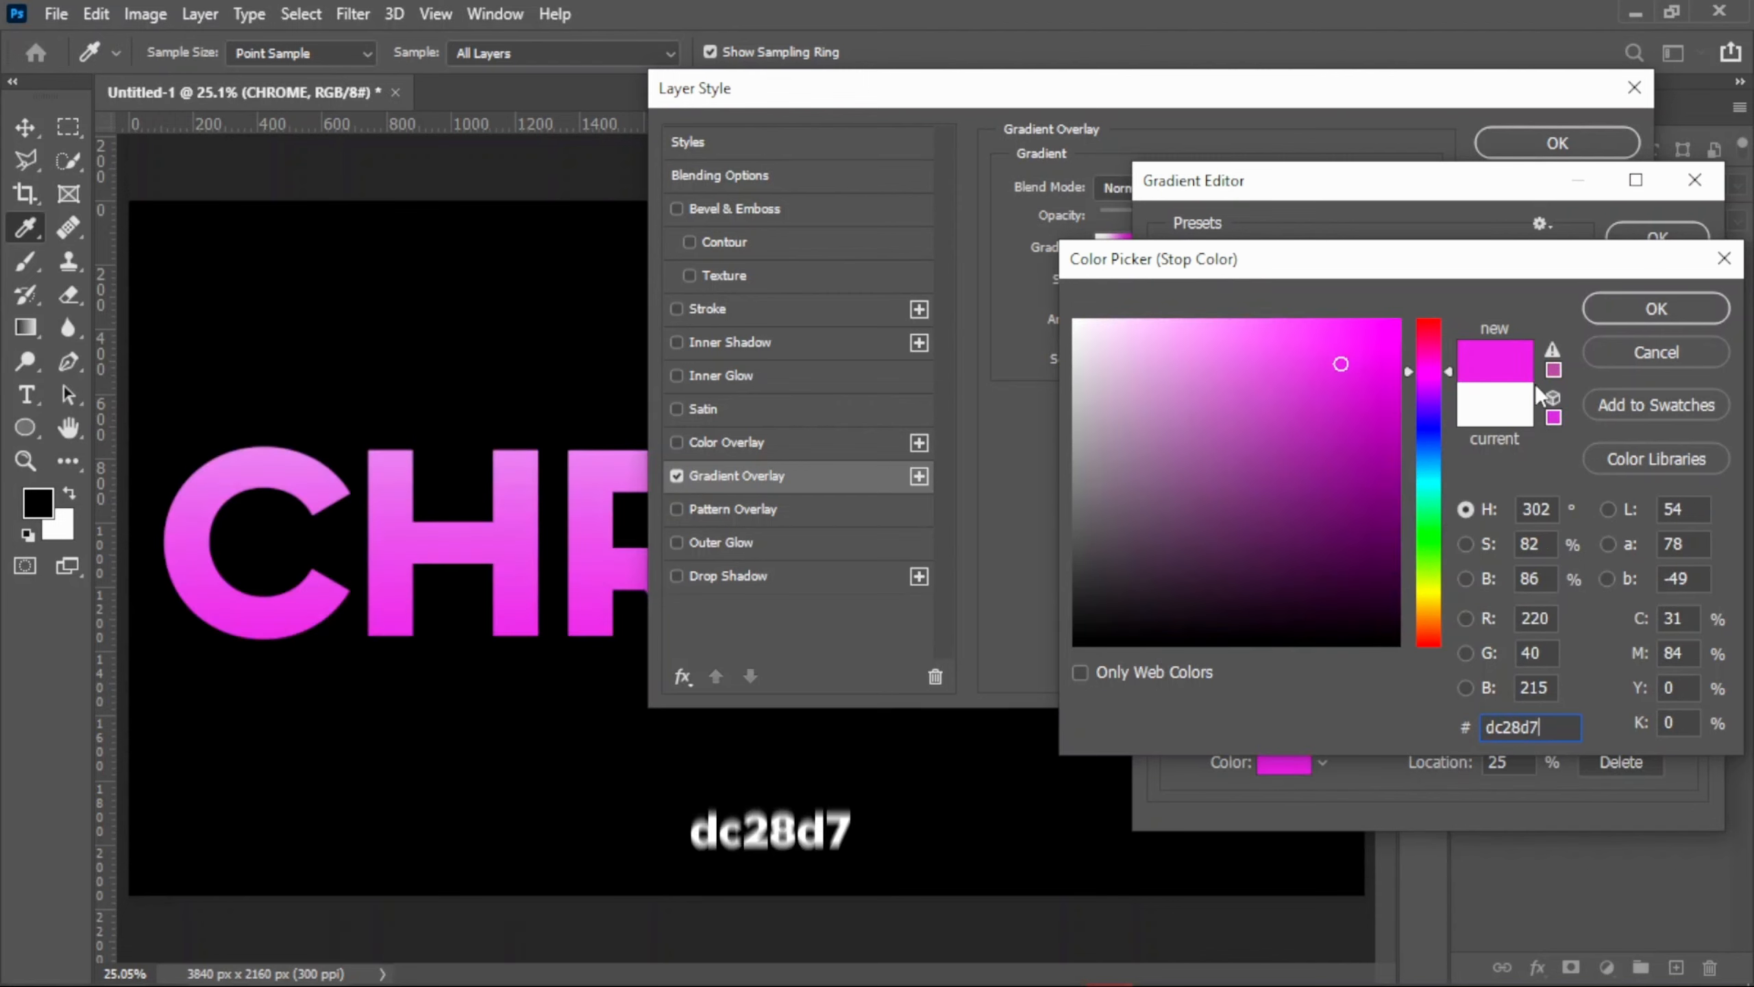
left_click(1609, 315)
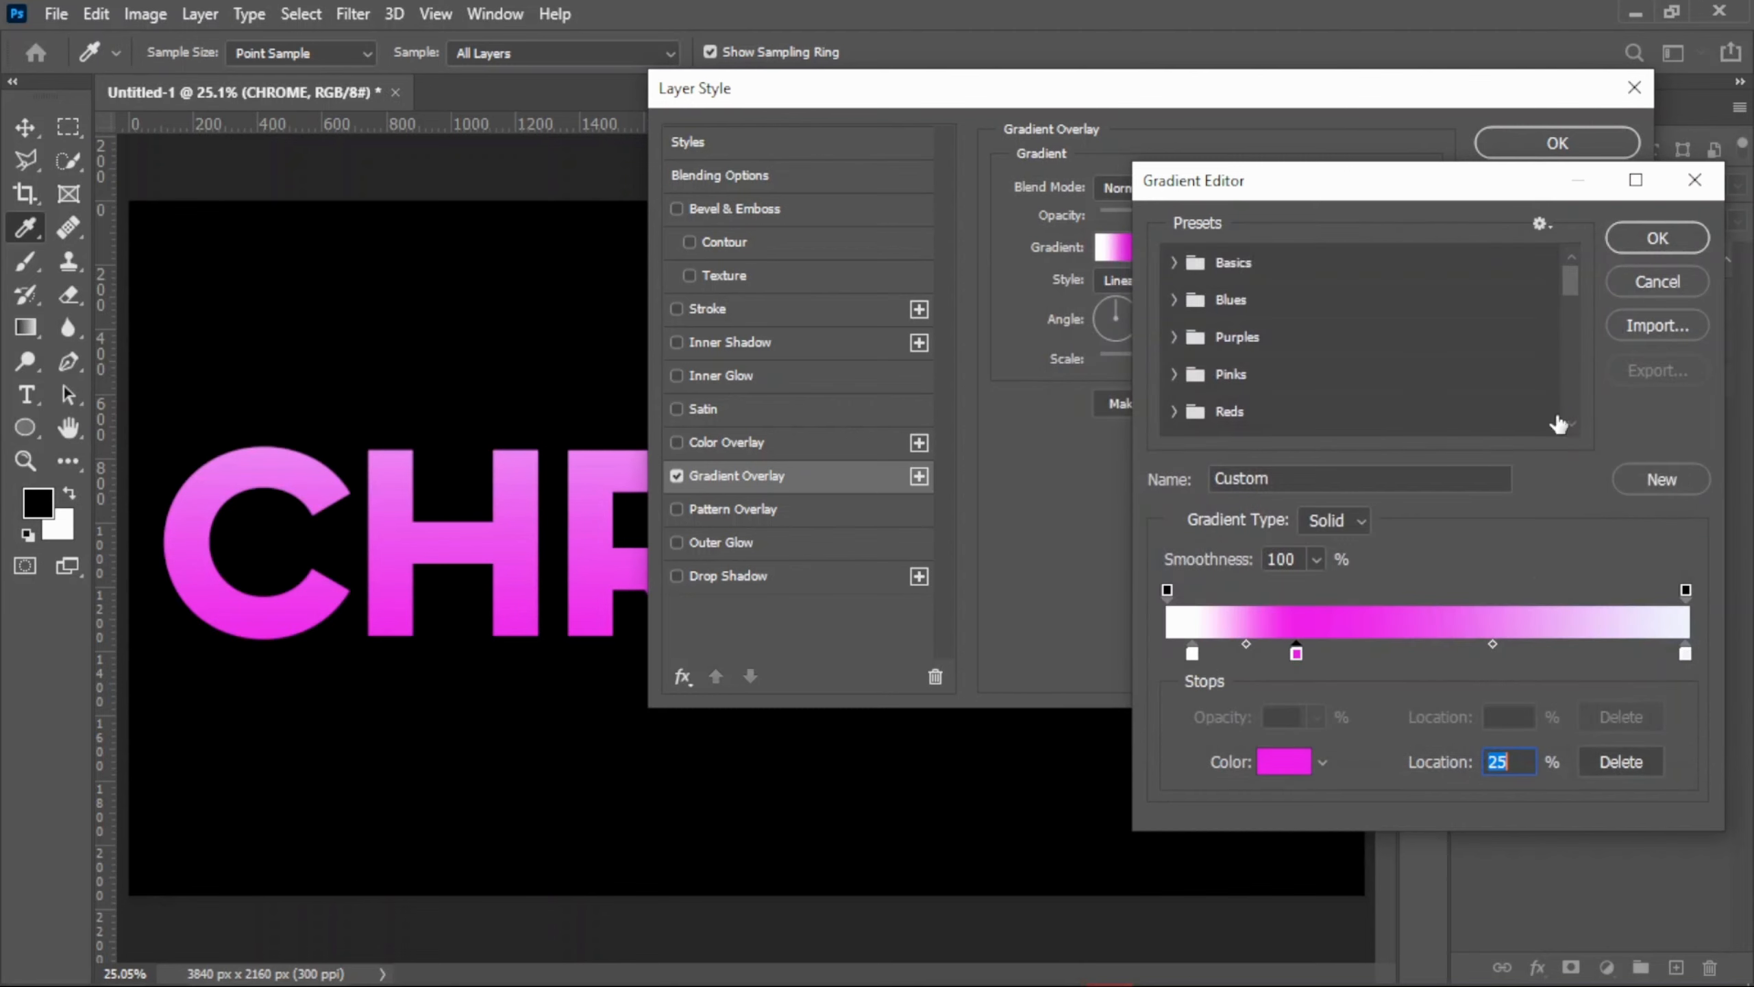
- Add a black (000000) gradient colour stop at 50% location
left_click(1410, 664)
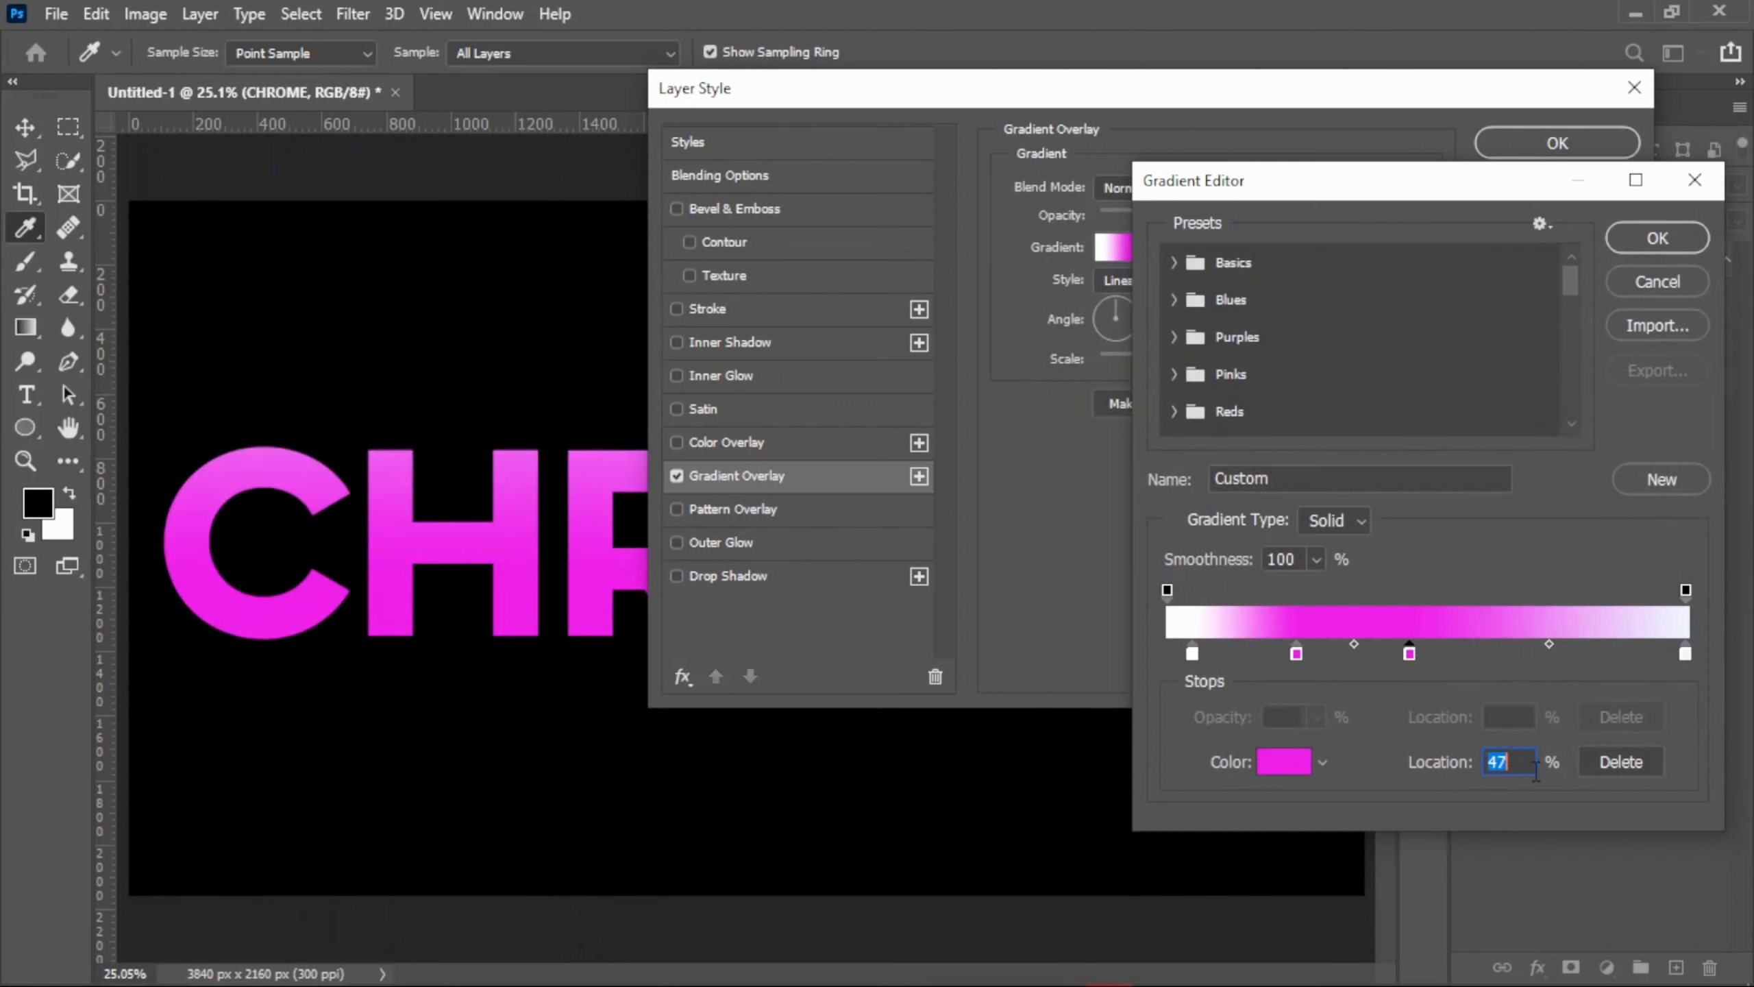
type("50")
left_click(1283, 762)
left_click(1151, 595)
left_click_drag(1051, 679, 1057, 684)
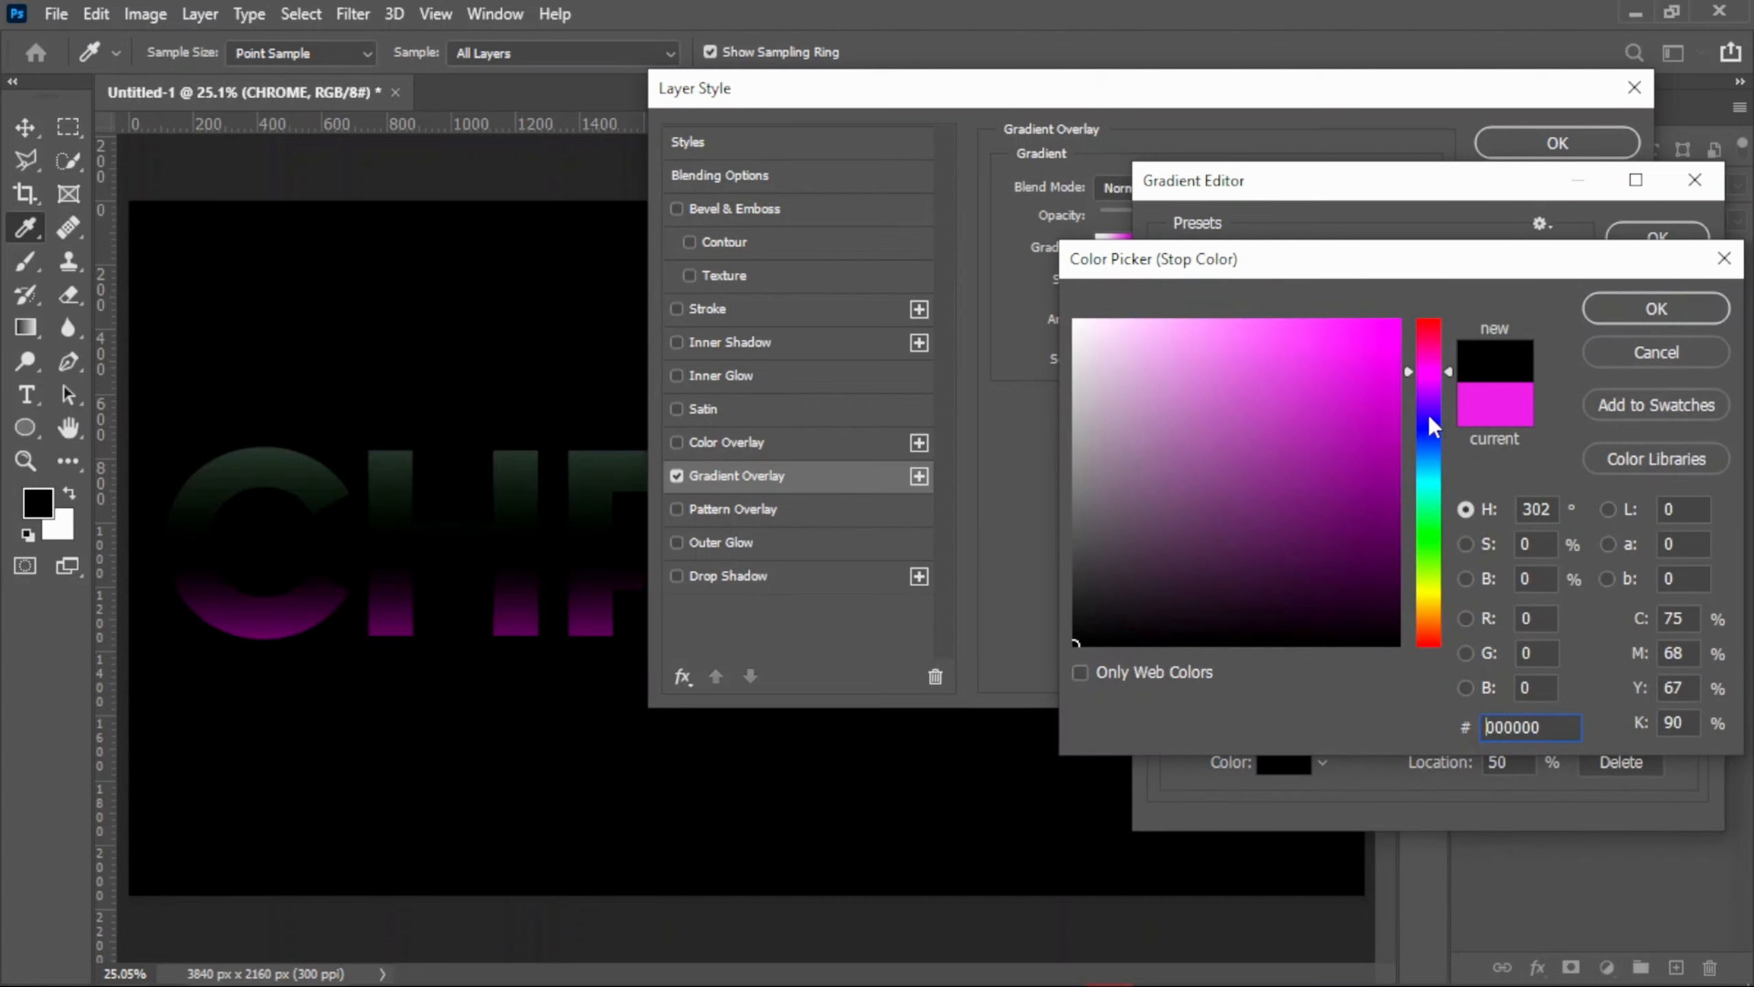
left_click(1613, 310)
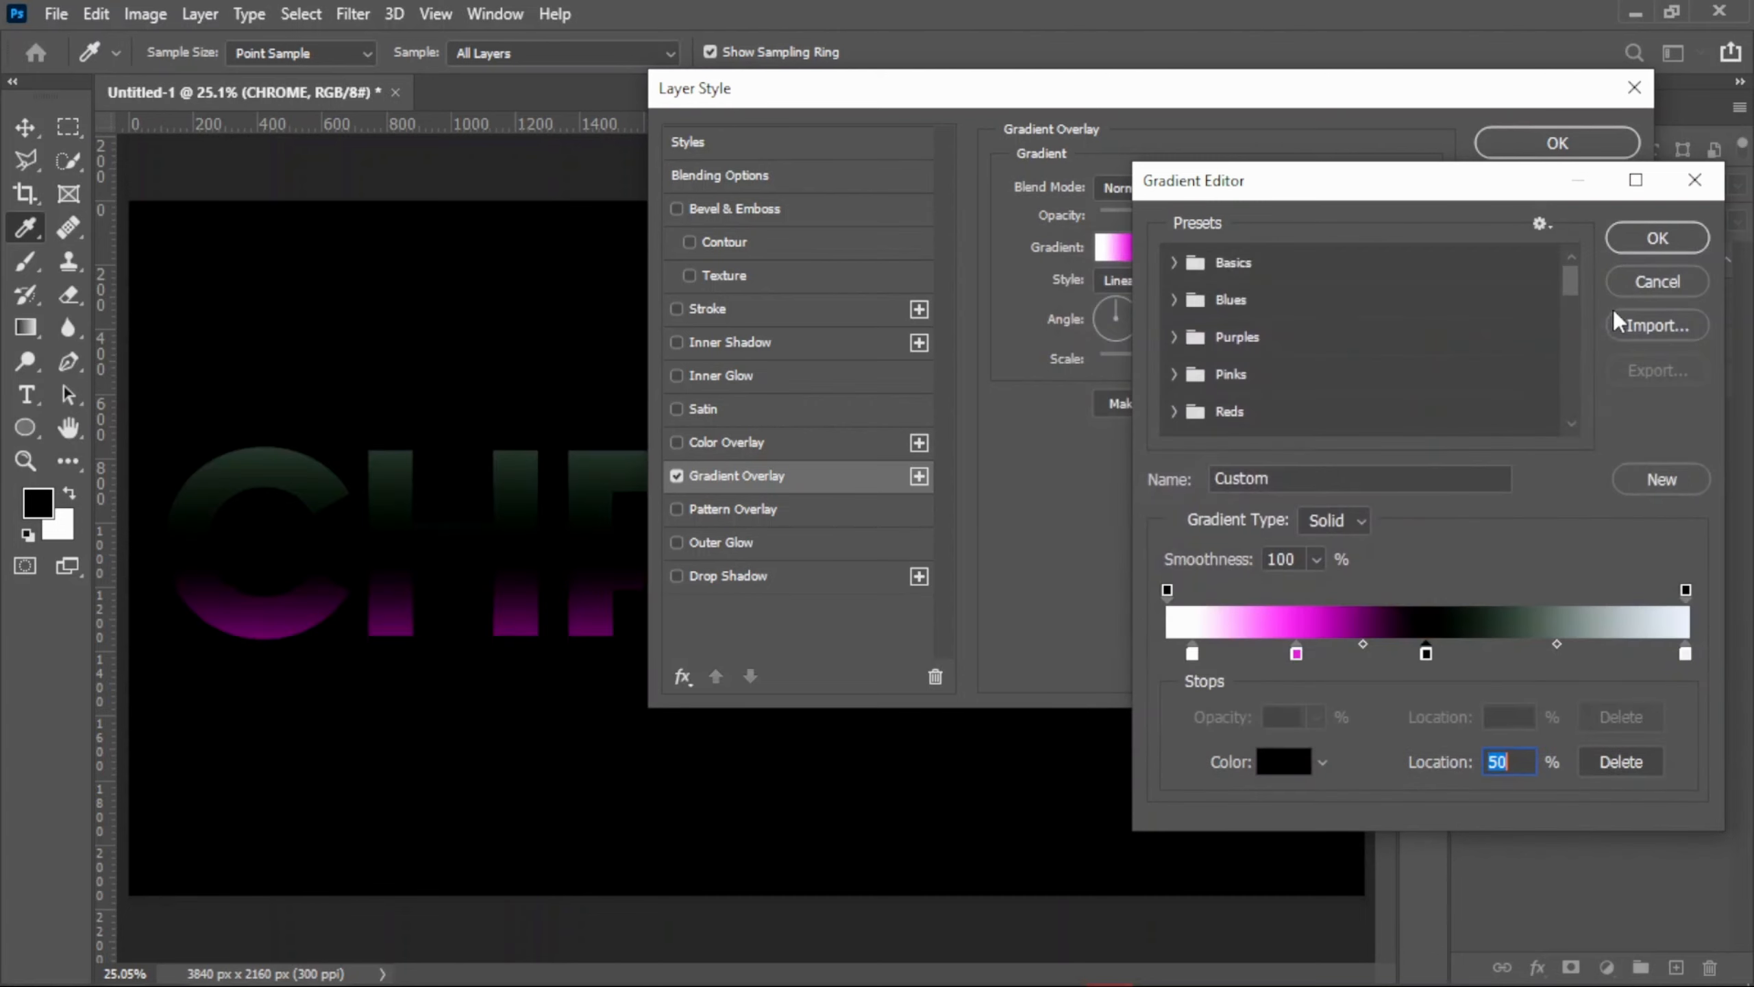
- Add a white gradient colour stop at 51% location, directly beside the black one
left_click(1458, 653)
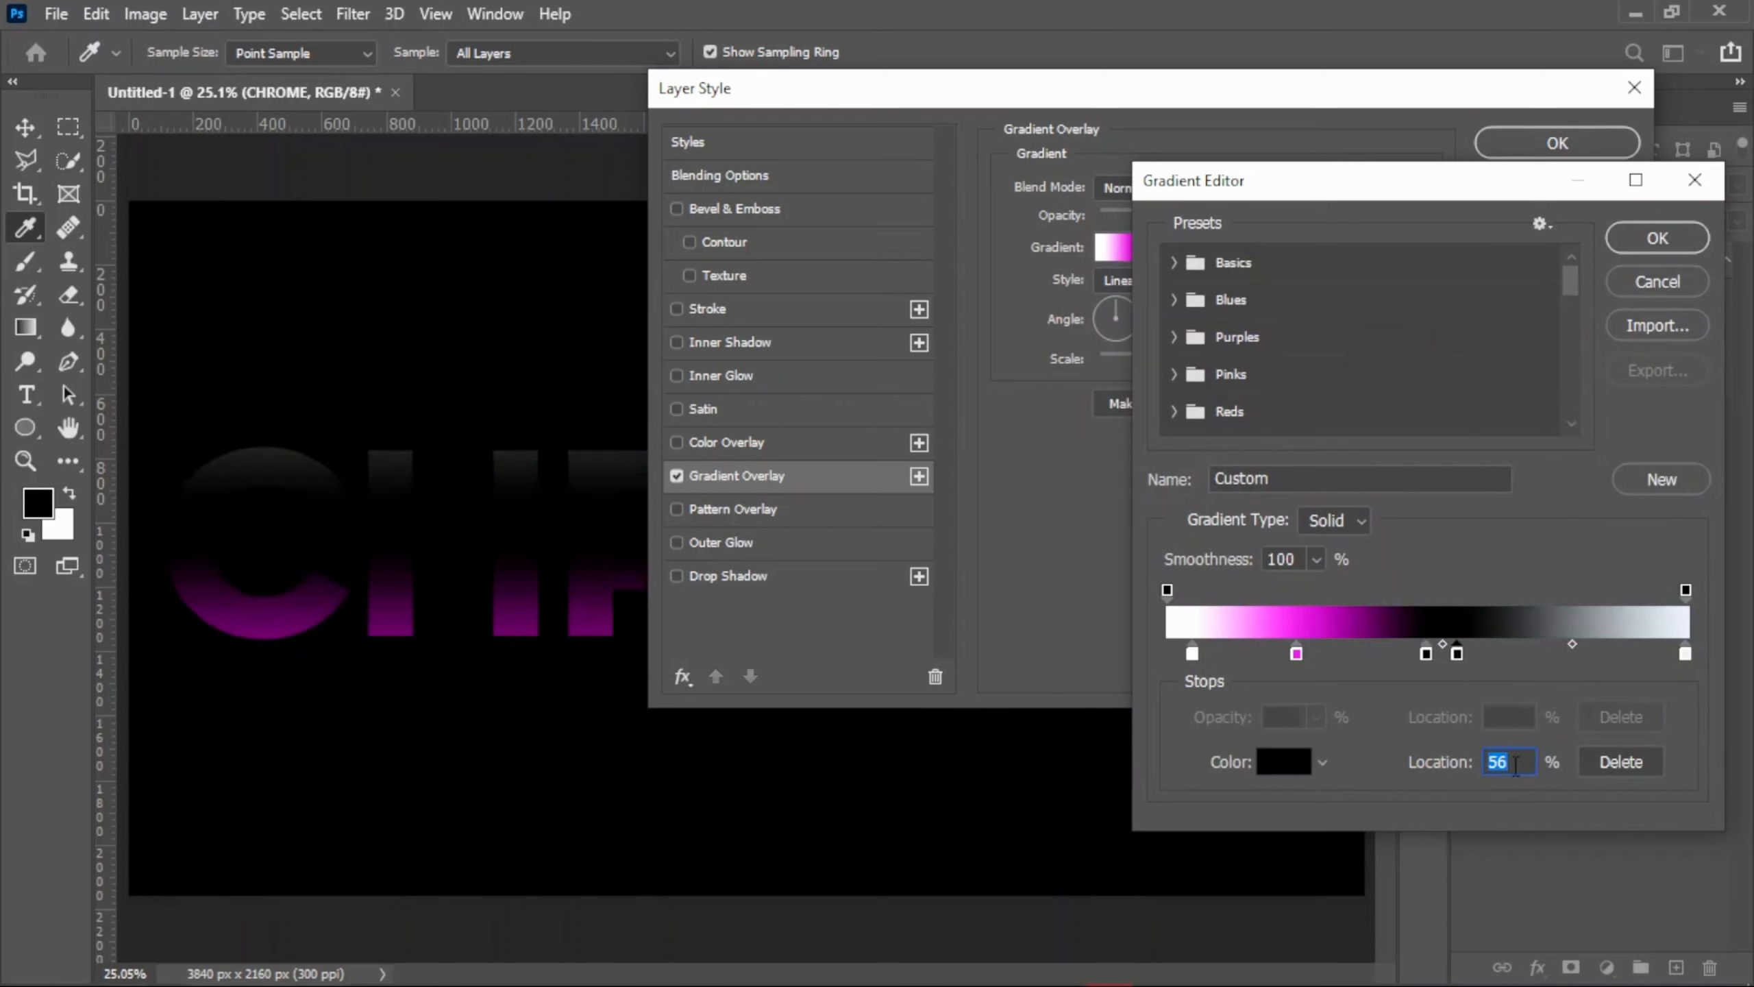
type("51")
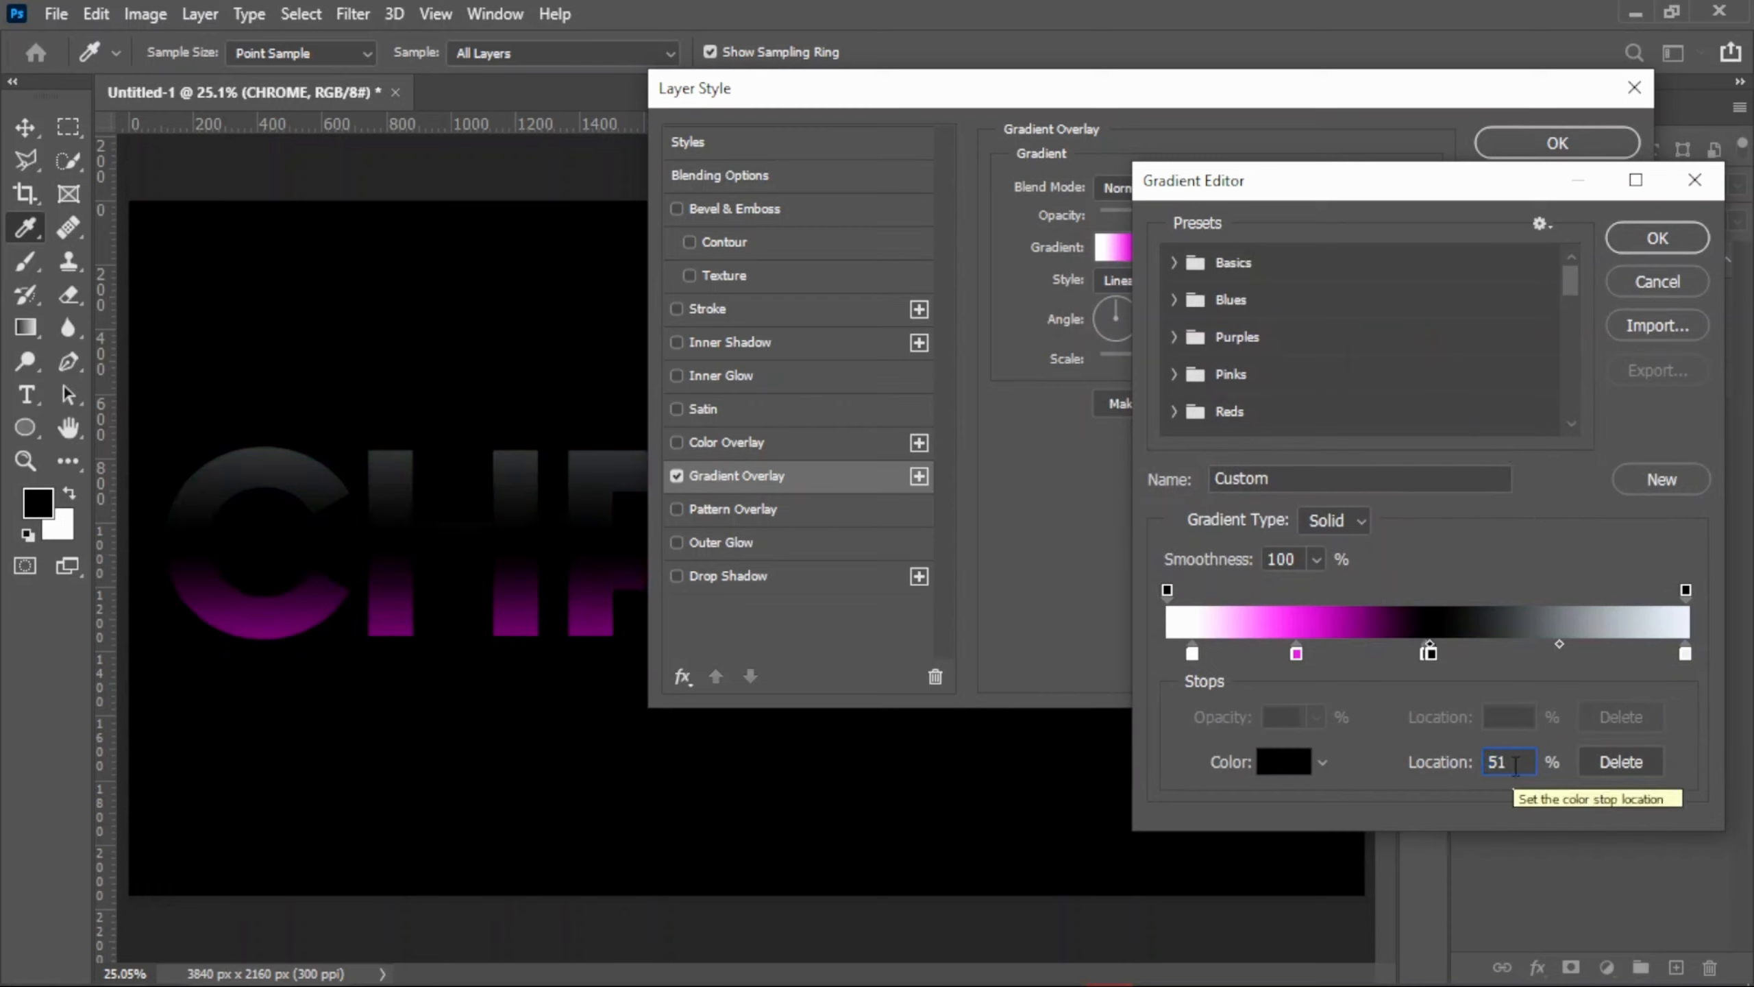
left_click(1286, 762)
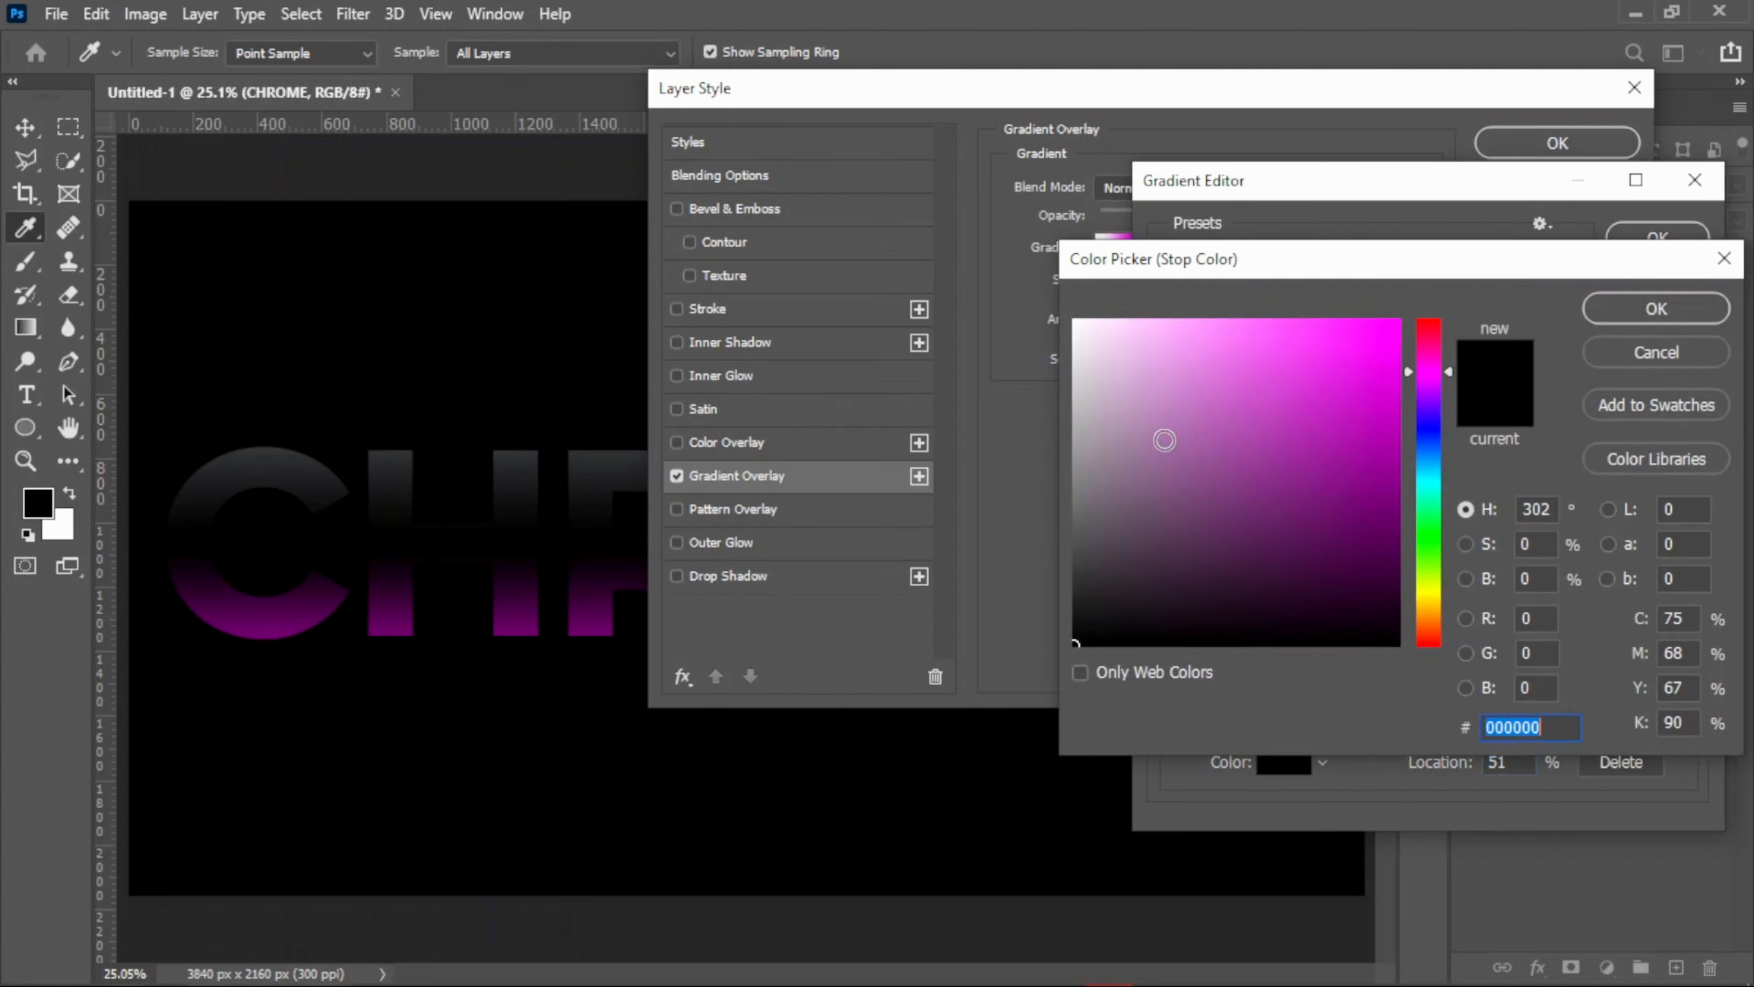
left_click_drag(1131, 404, 1074, 319)
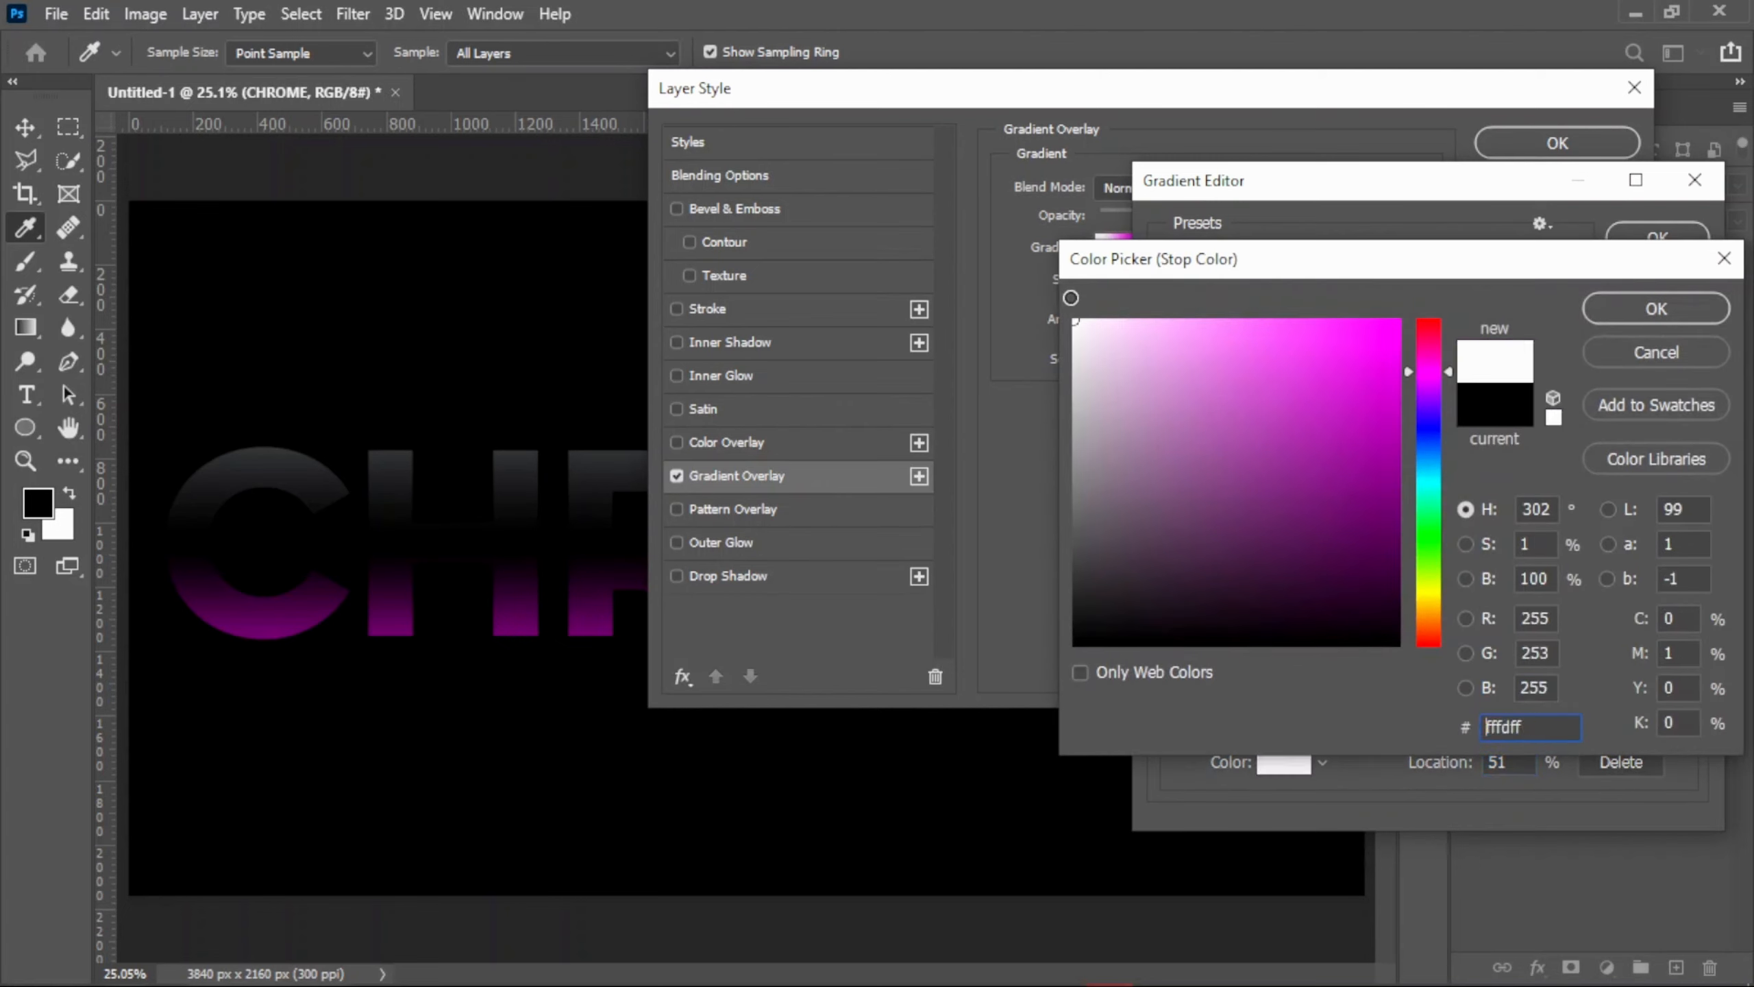
left_click(1596, 308)
- Add a gradient colour stop at 75% location with the blue colour 0f5fd7
left_click(1556, 656)
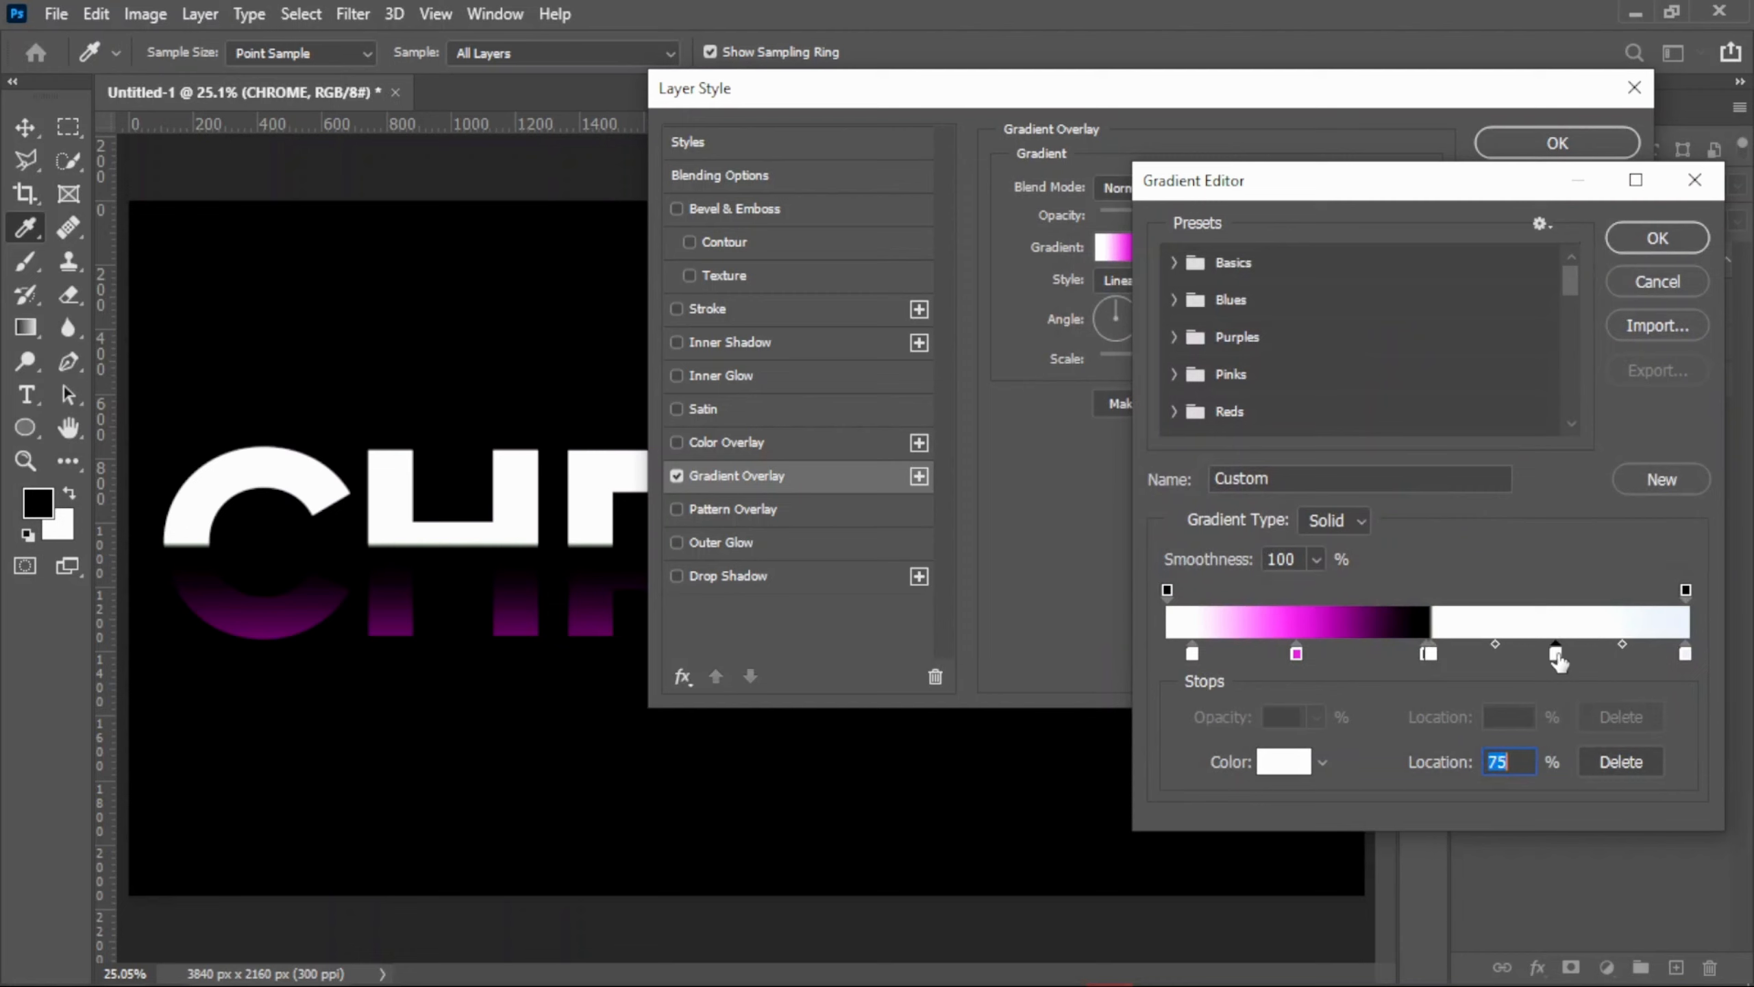
left_click(1284, 762)
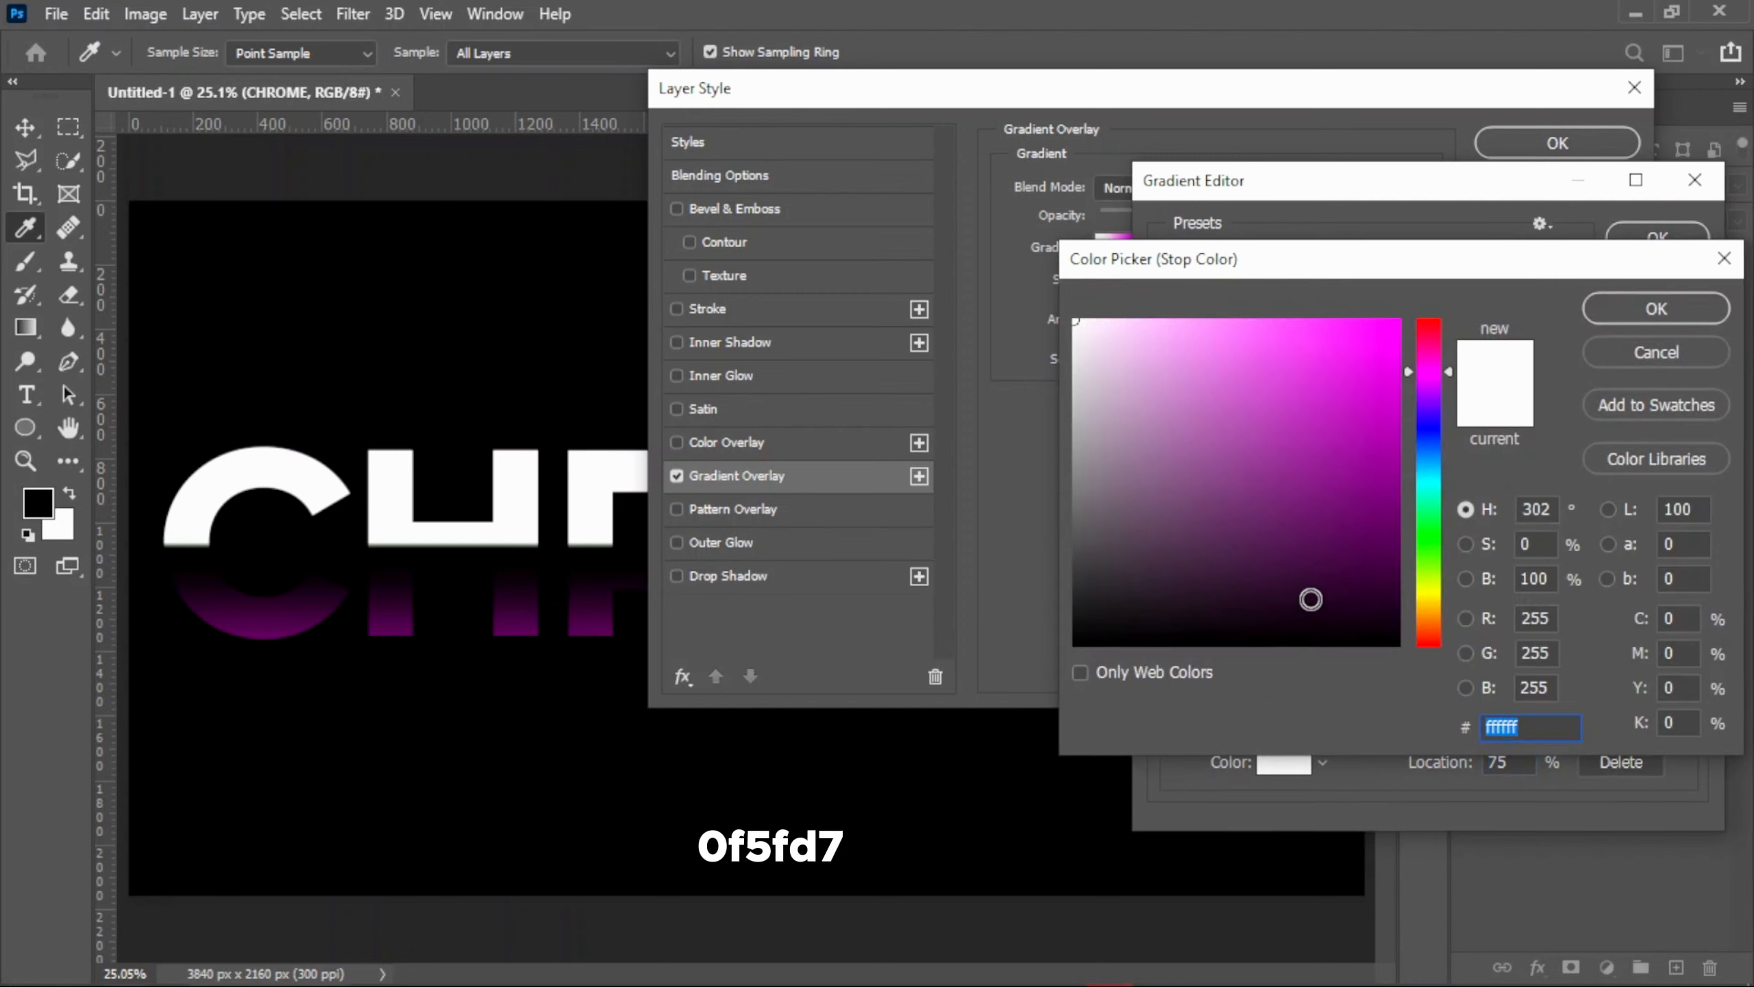
type("0f")
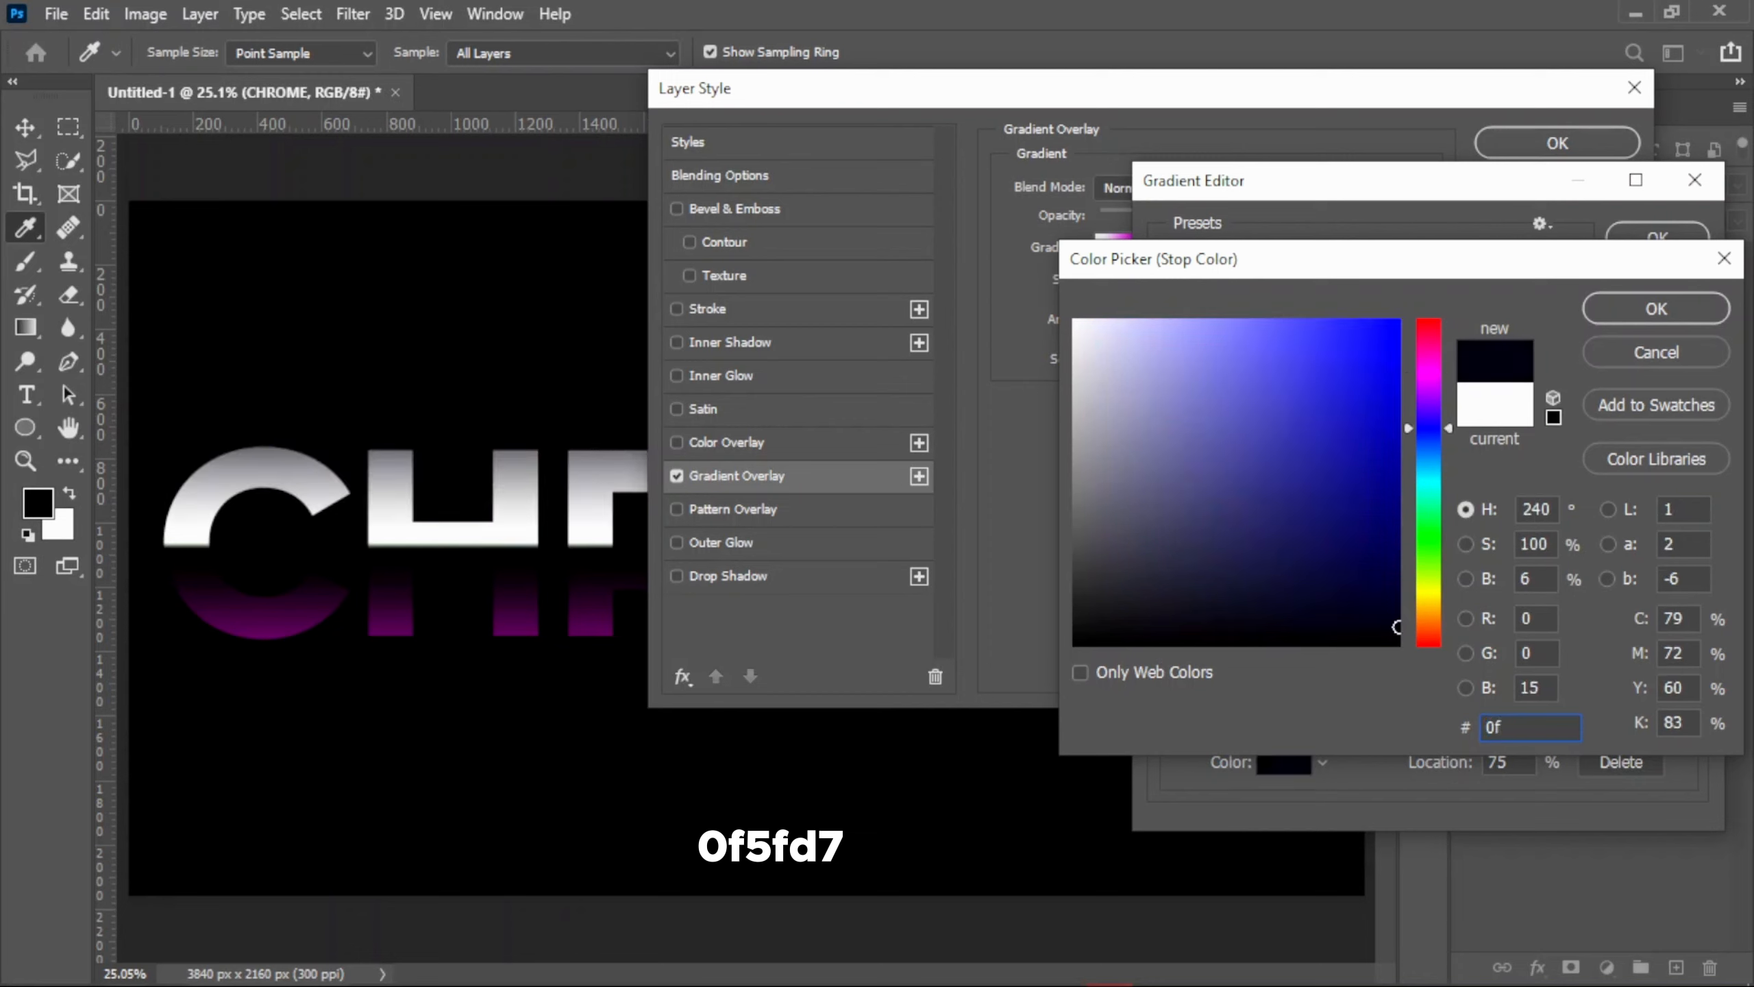
type("5f")
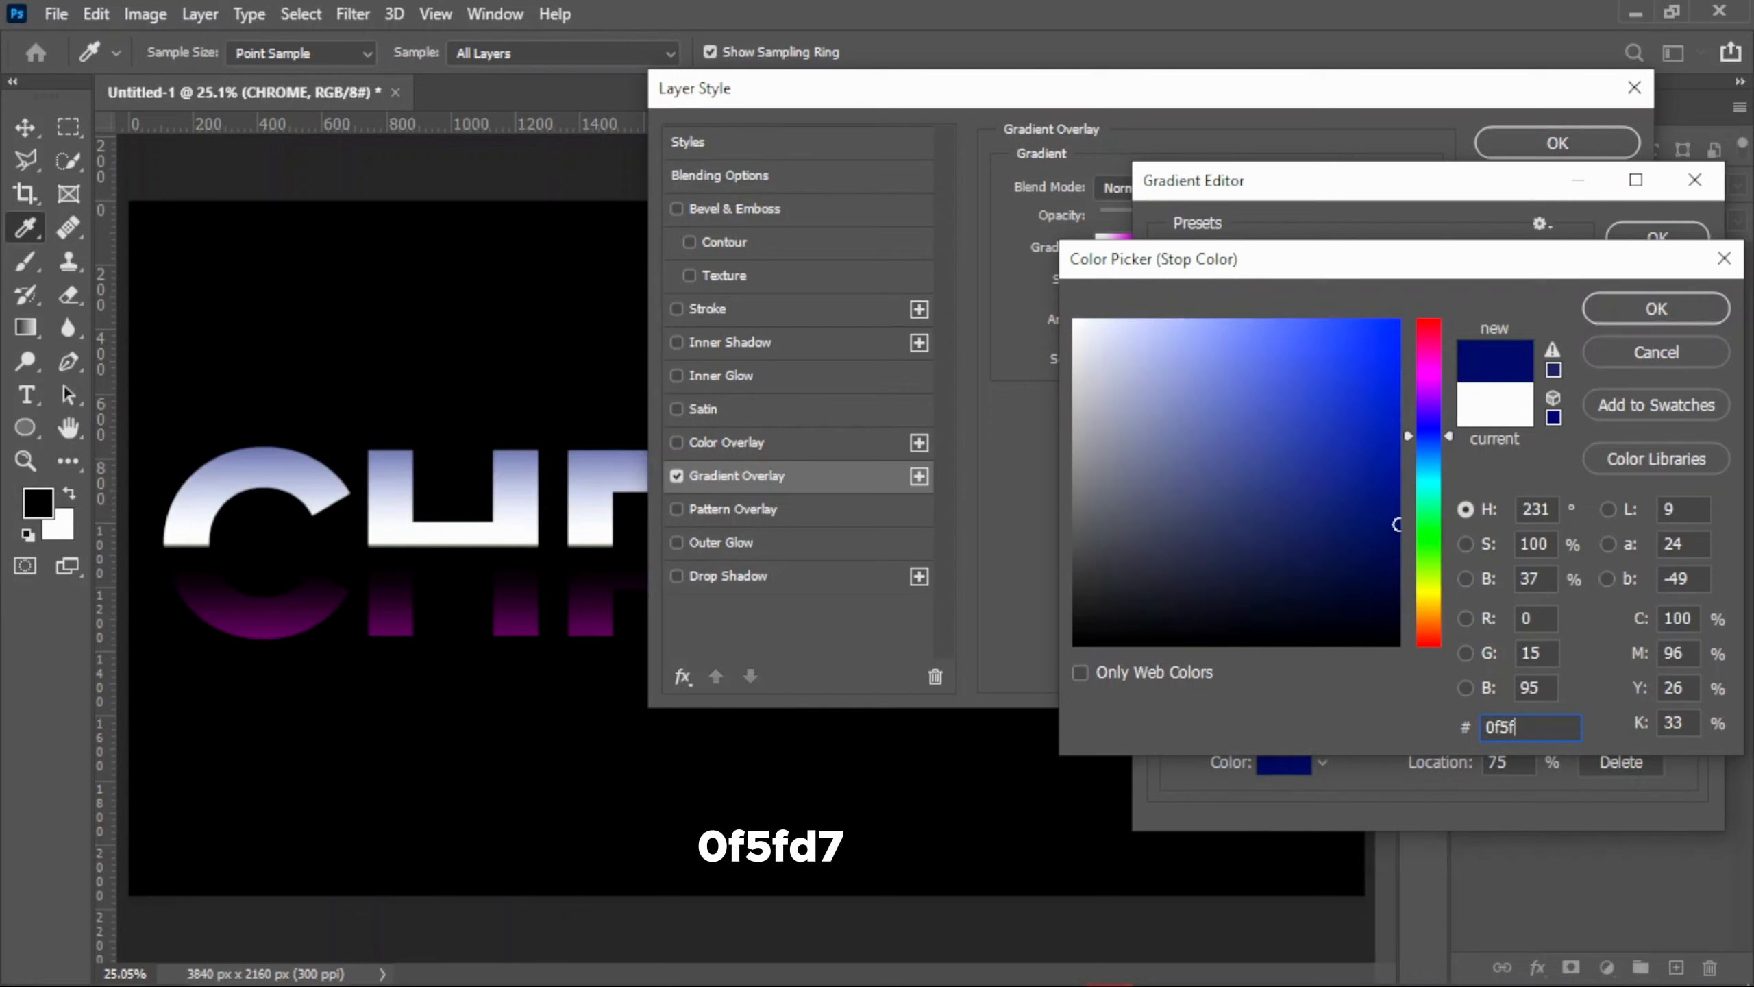
type("d7")
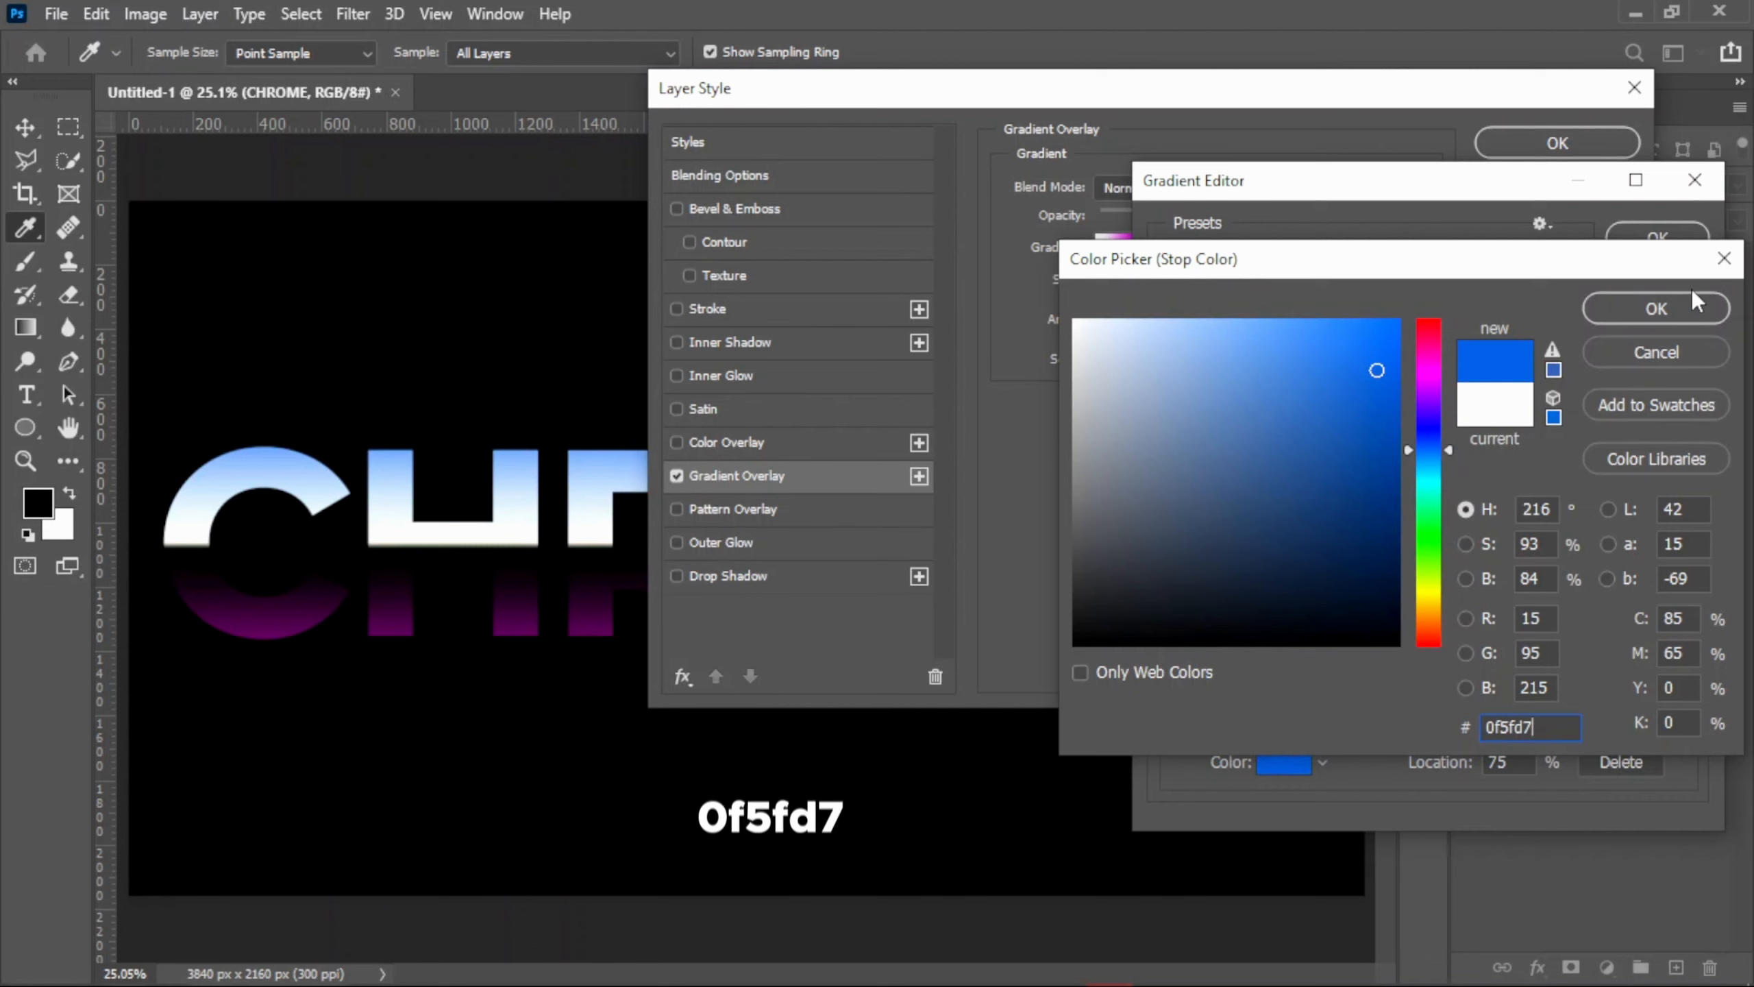
left_click(1657, 315)
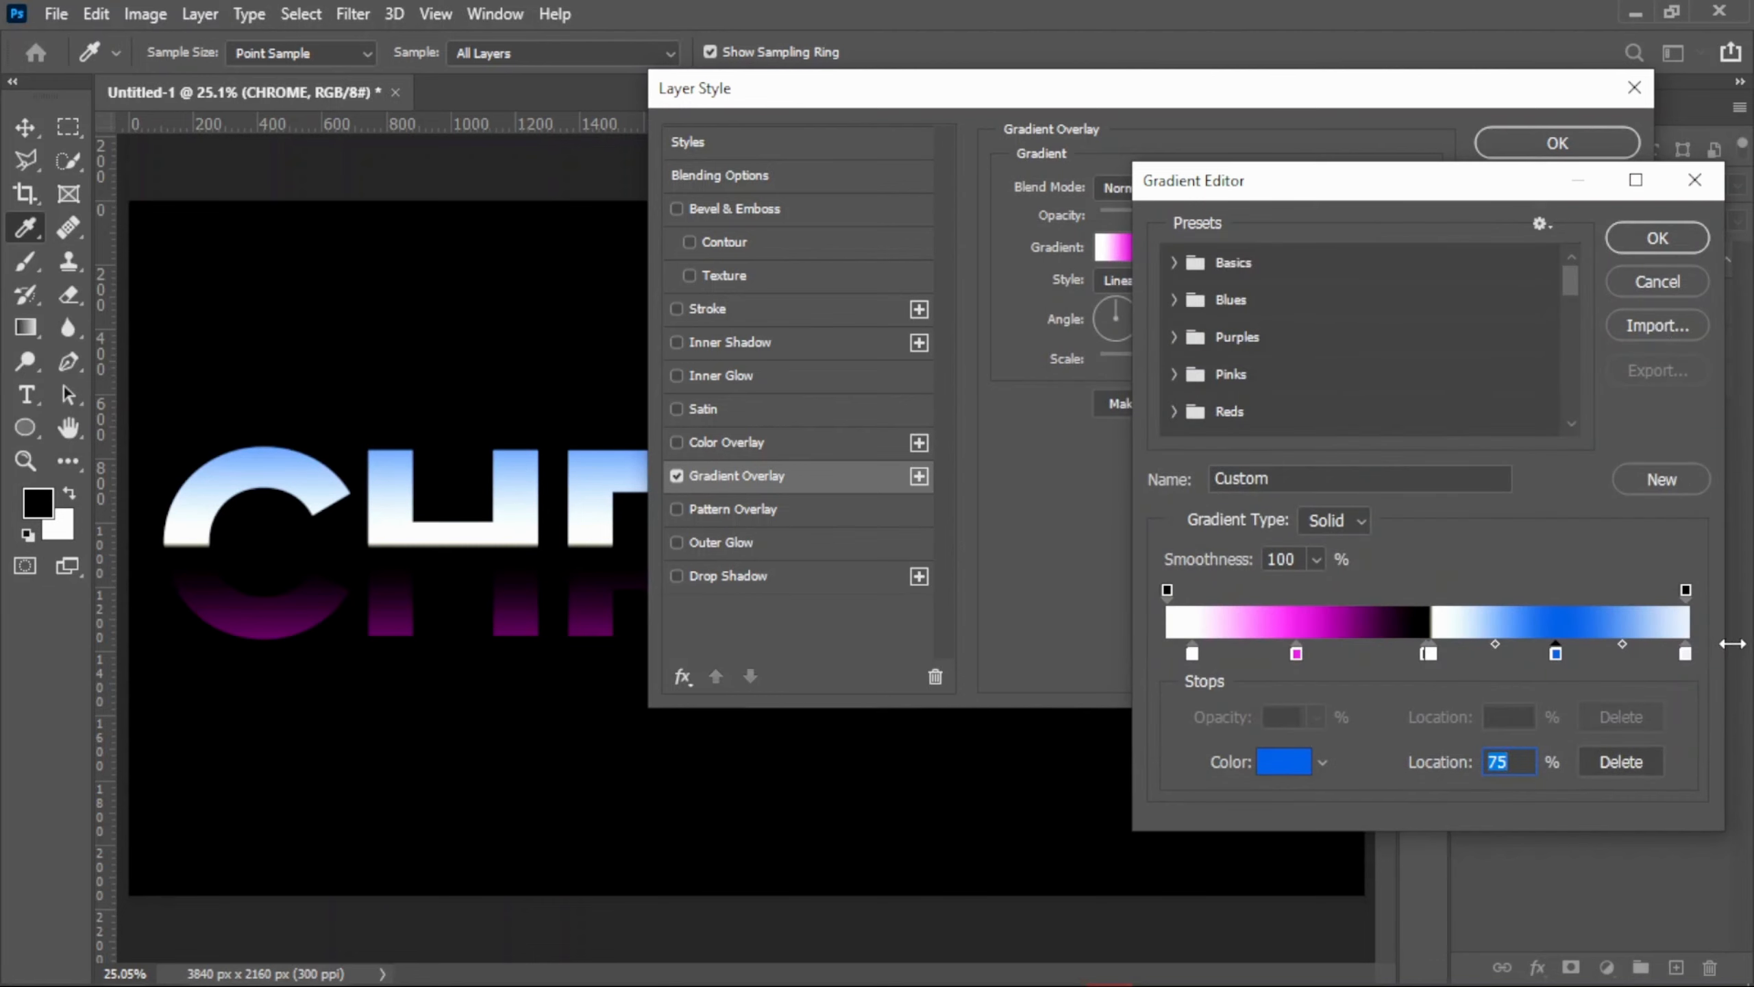
- Set the gradient's end colour stop to black at 95% location and accept the edited gradient
left_click(1685, 654)
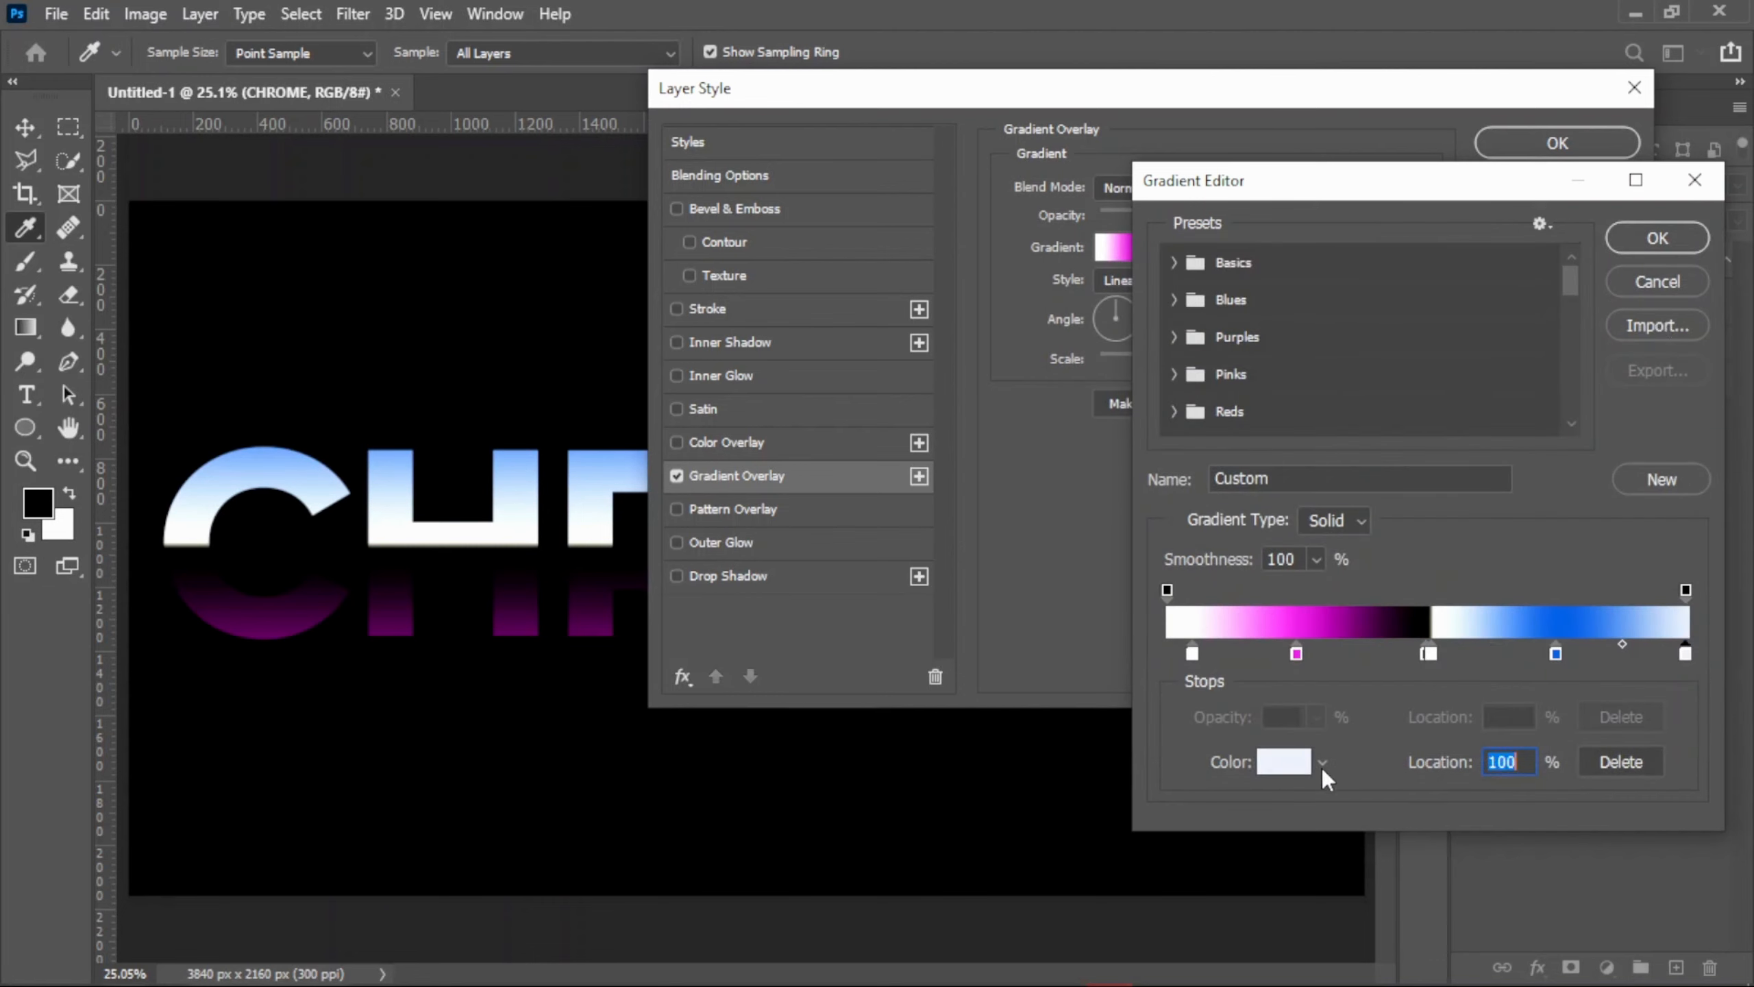
left_click(1284, 761)
type("000000")
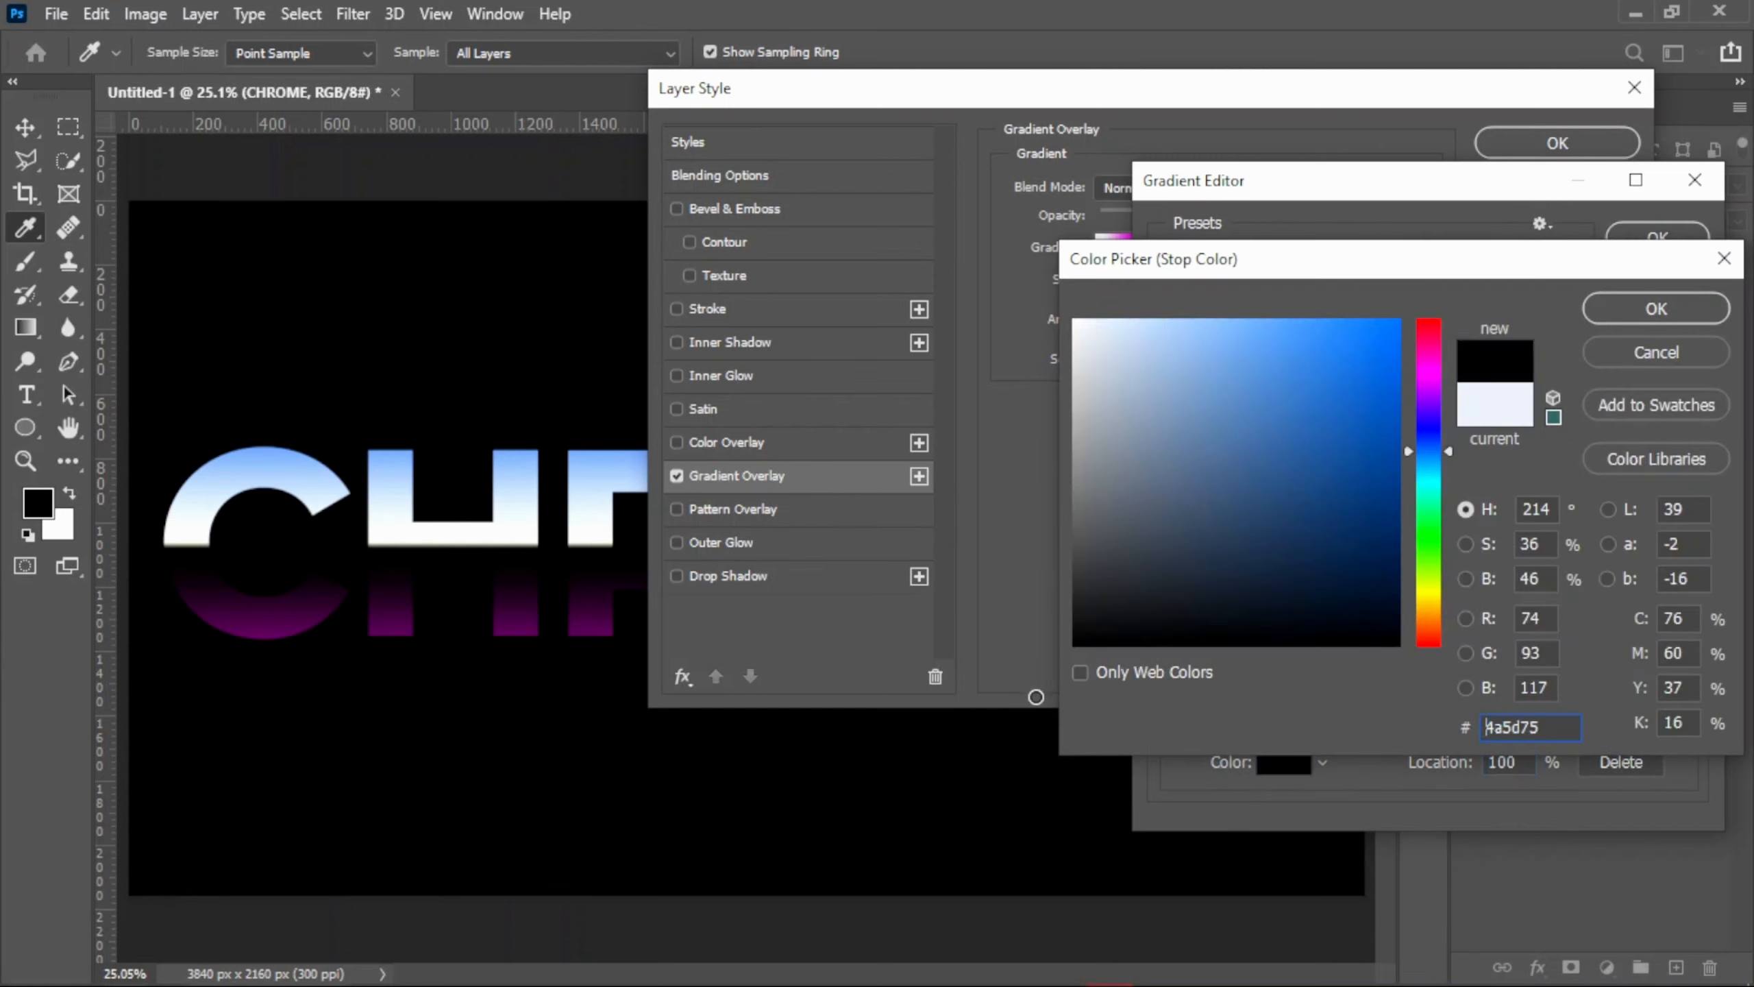
left_click(1632, 320)
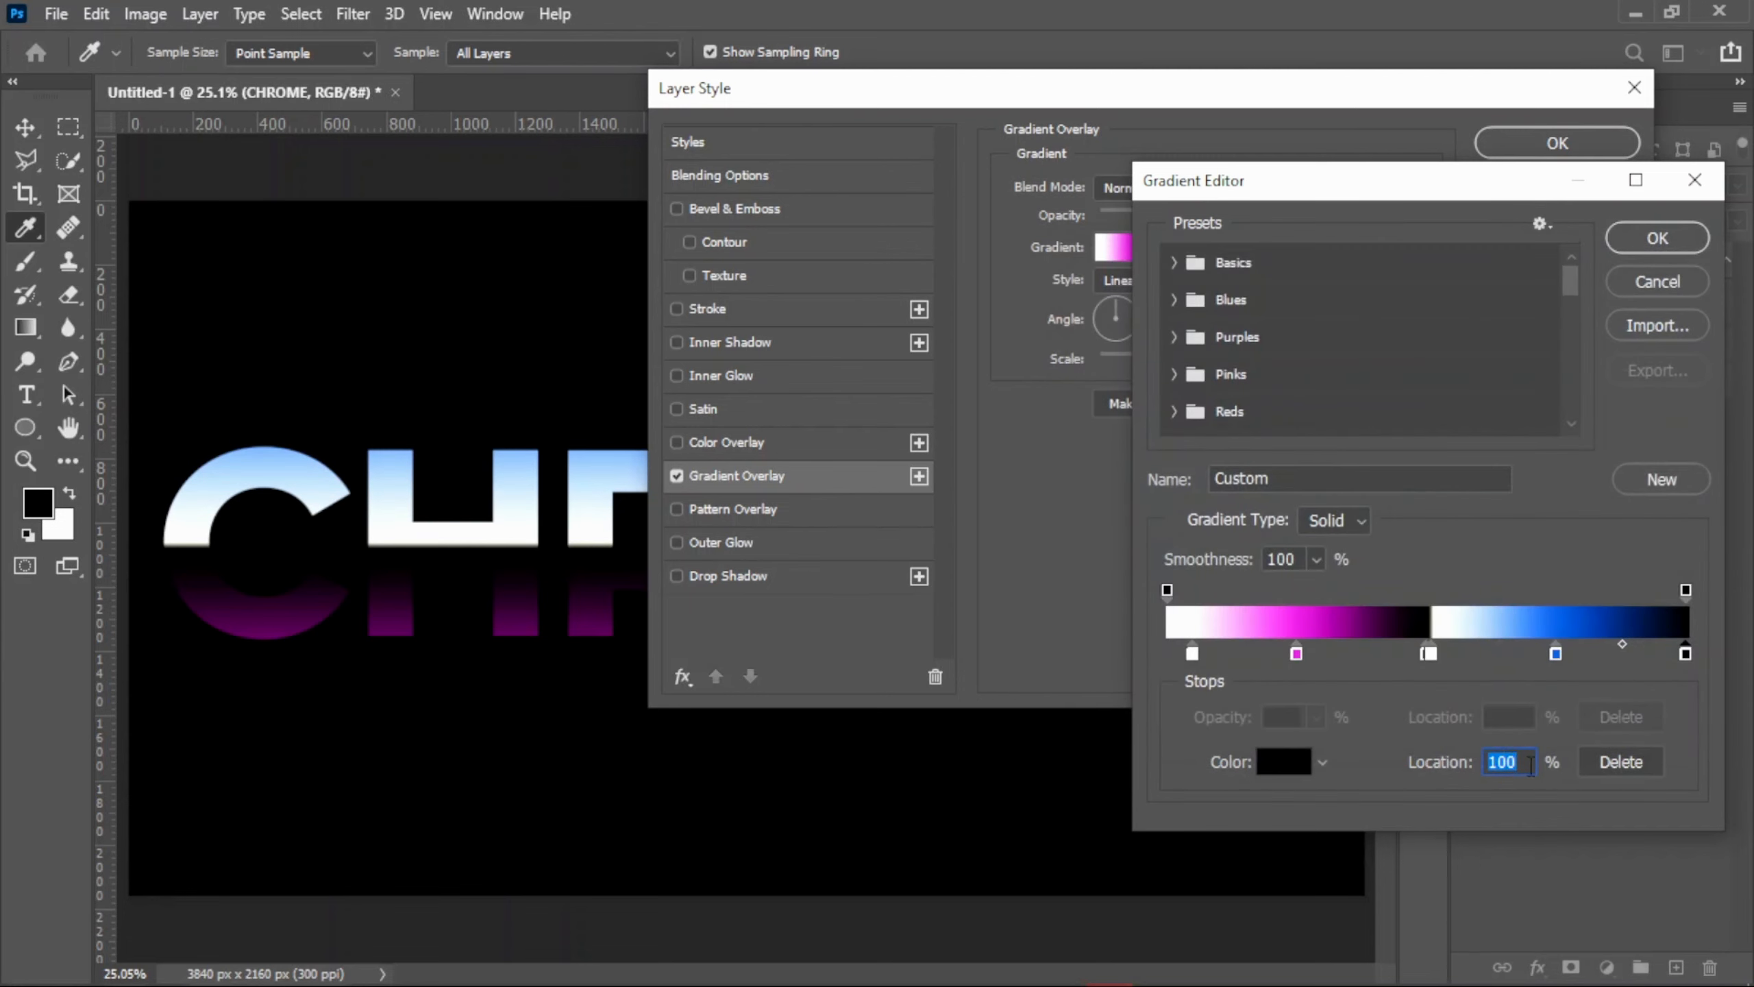
type("95")
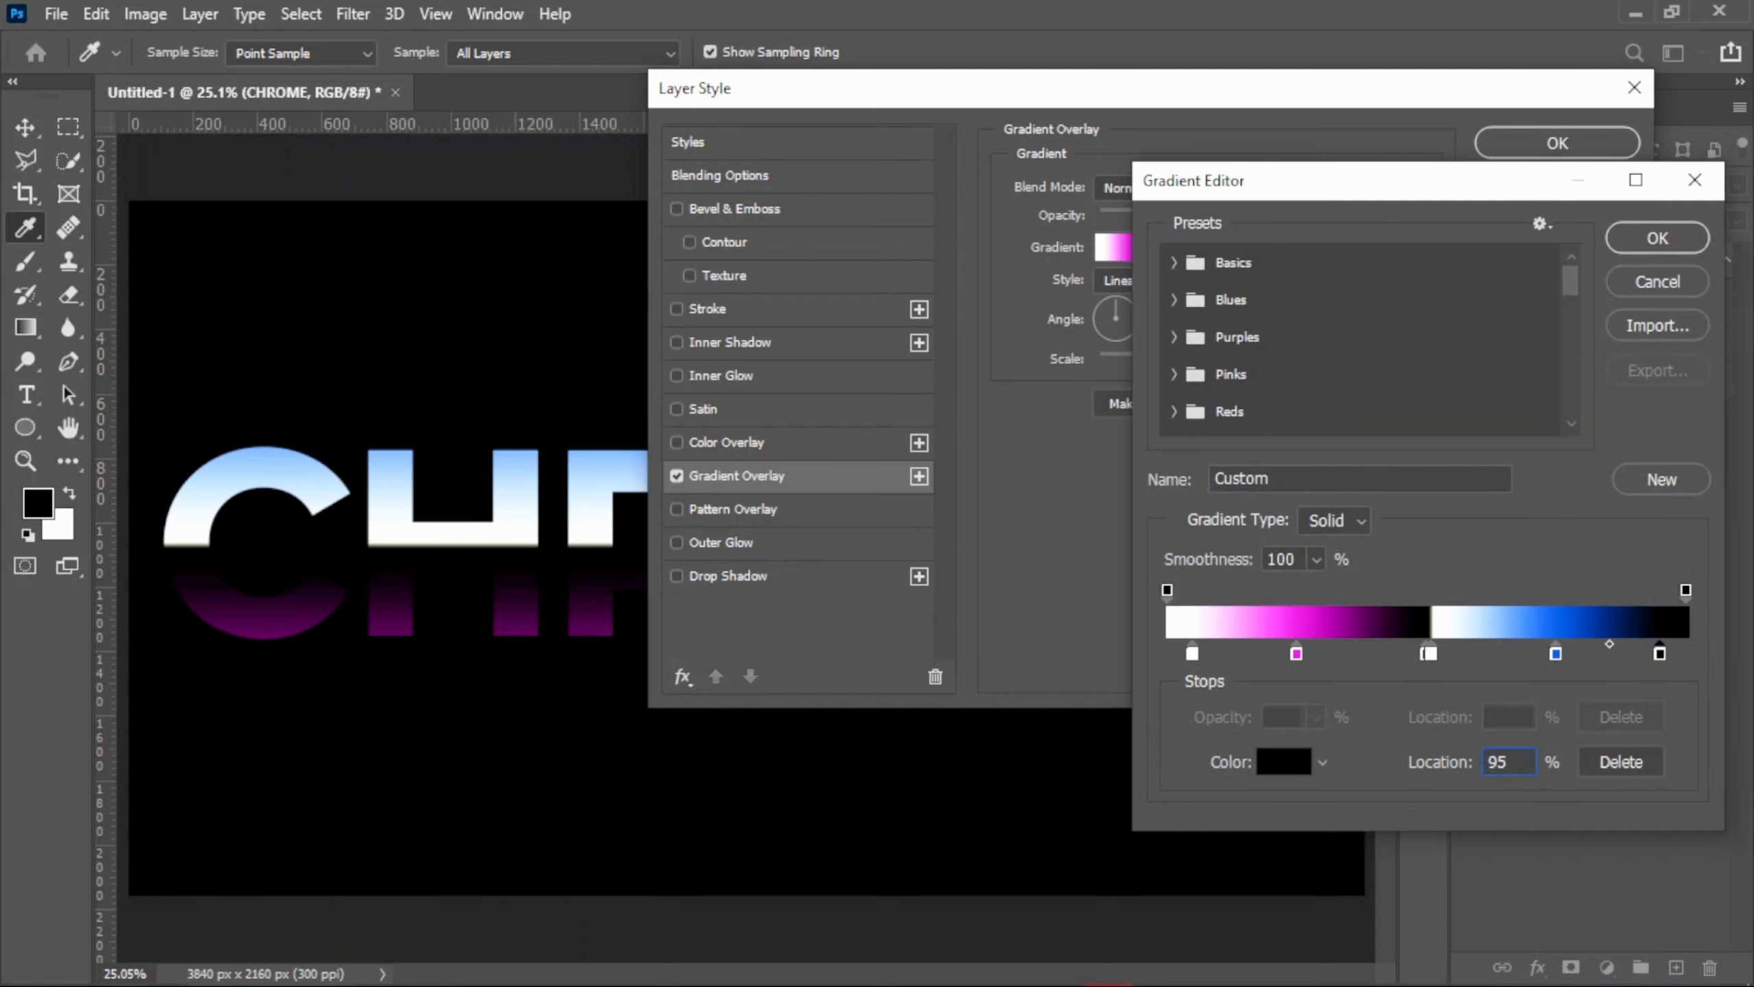
left_click(1623, 243)
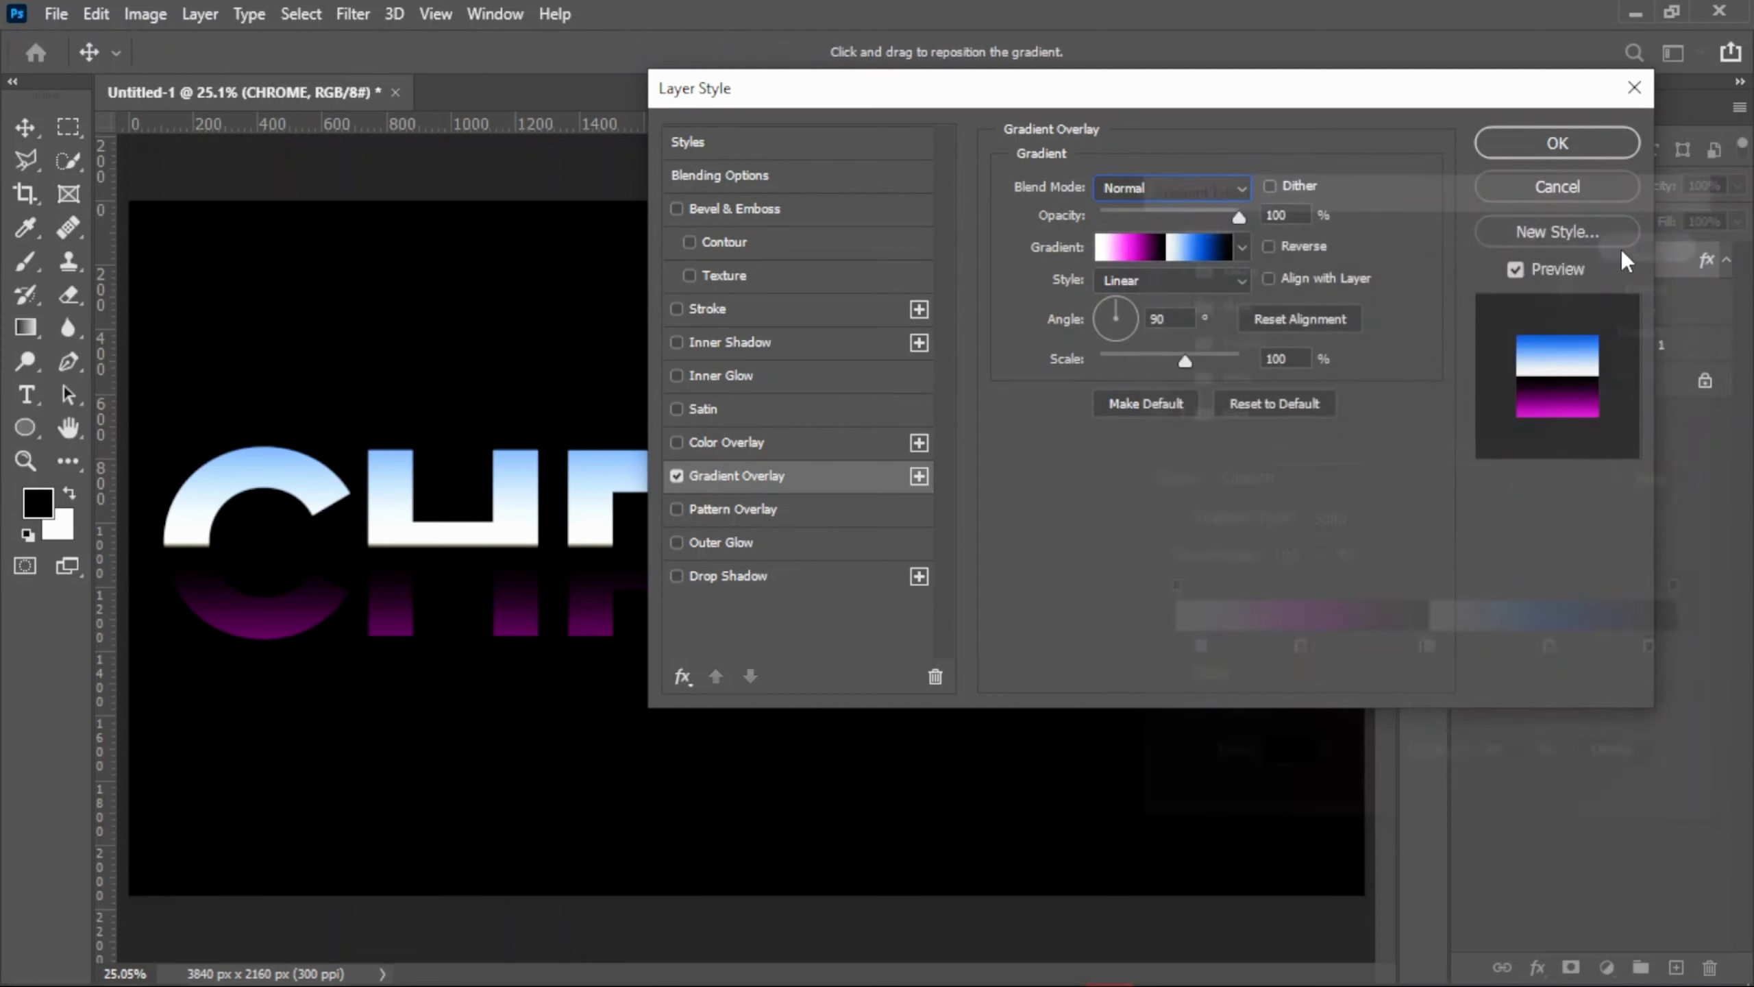
- Align the gradient overlay with the layer, keeping the Linear style
left_click(1267, 279)
left_click(1211, 285)
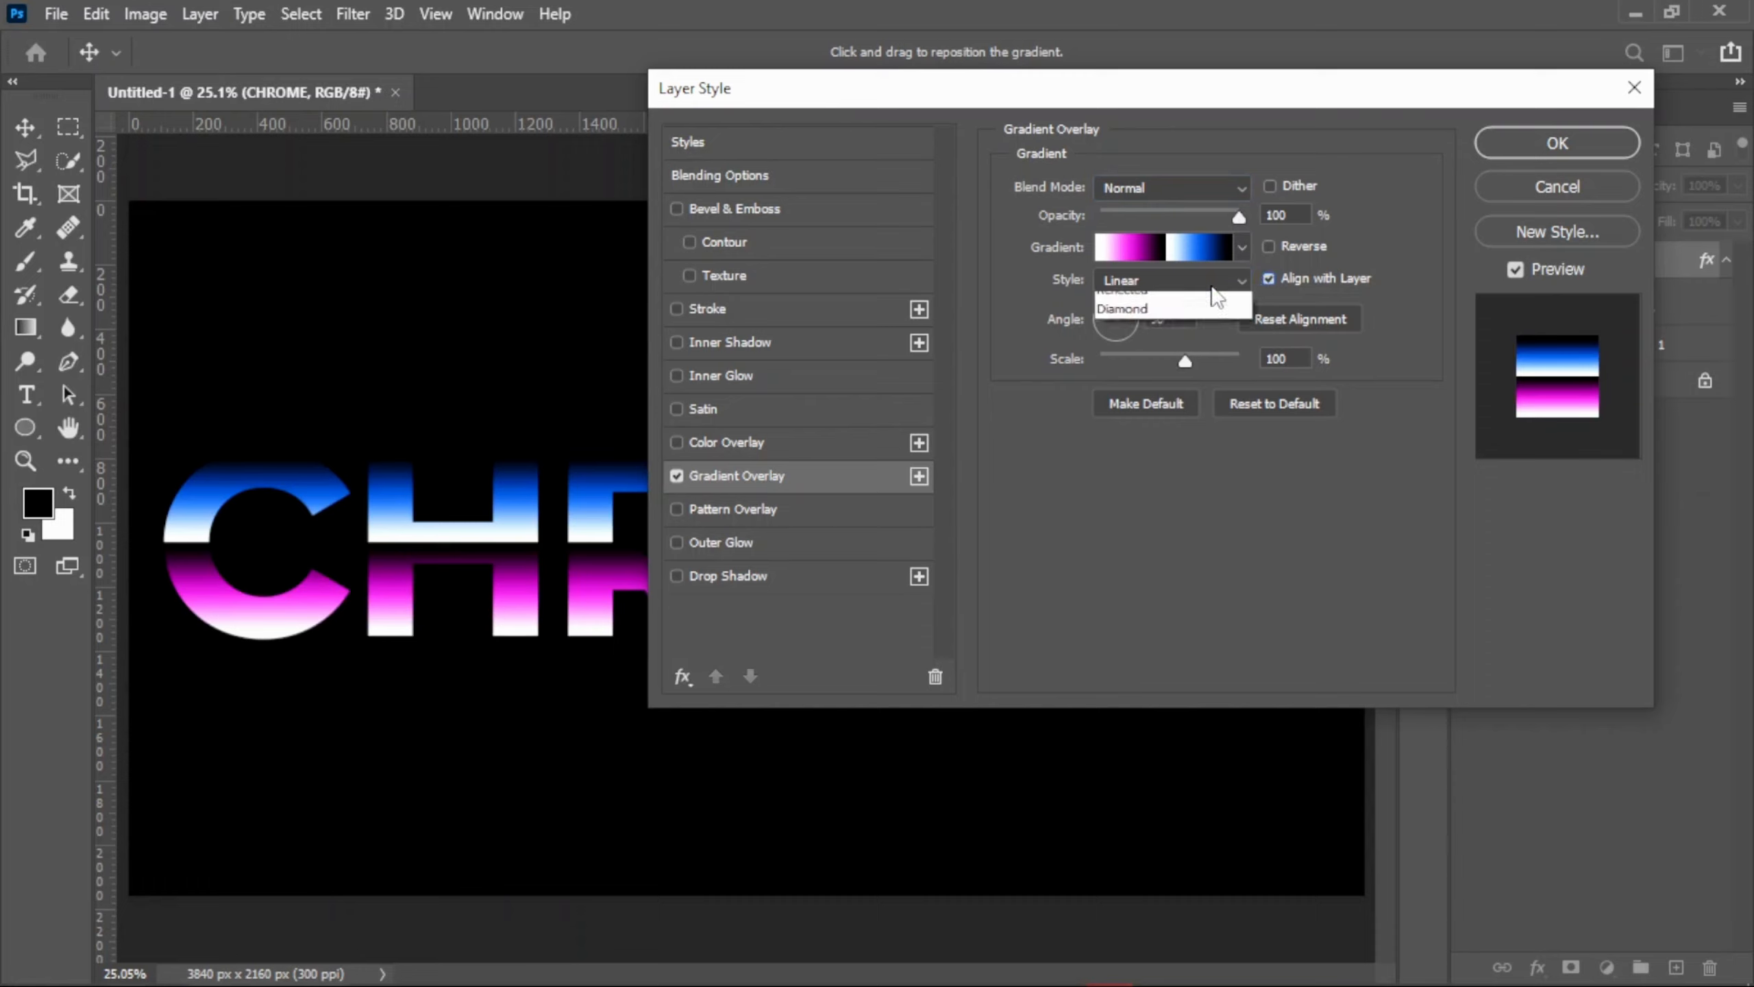
key("Escape")
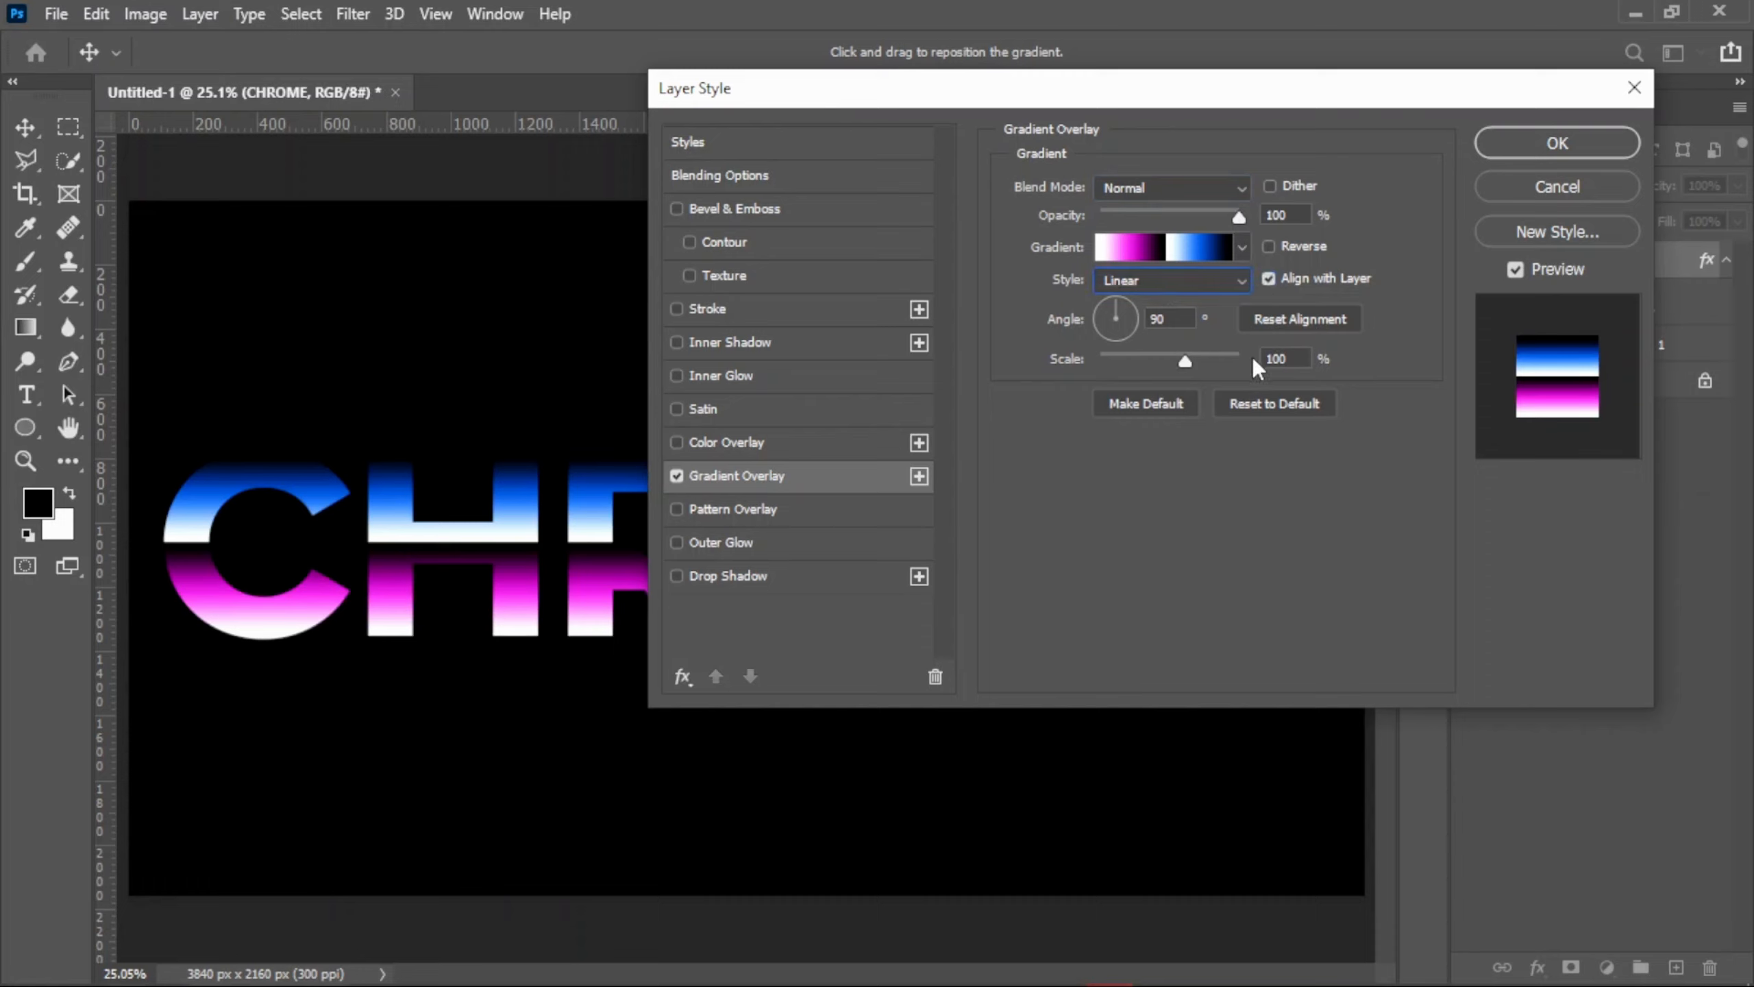
- Enable an Inner Glow on the text with Multiply blend mode and the dark blue colour 0f1e82
left_click(714, 374)
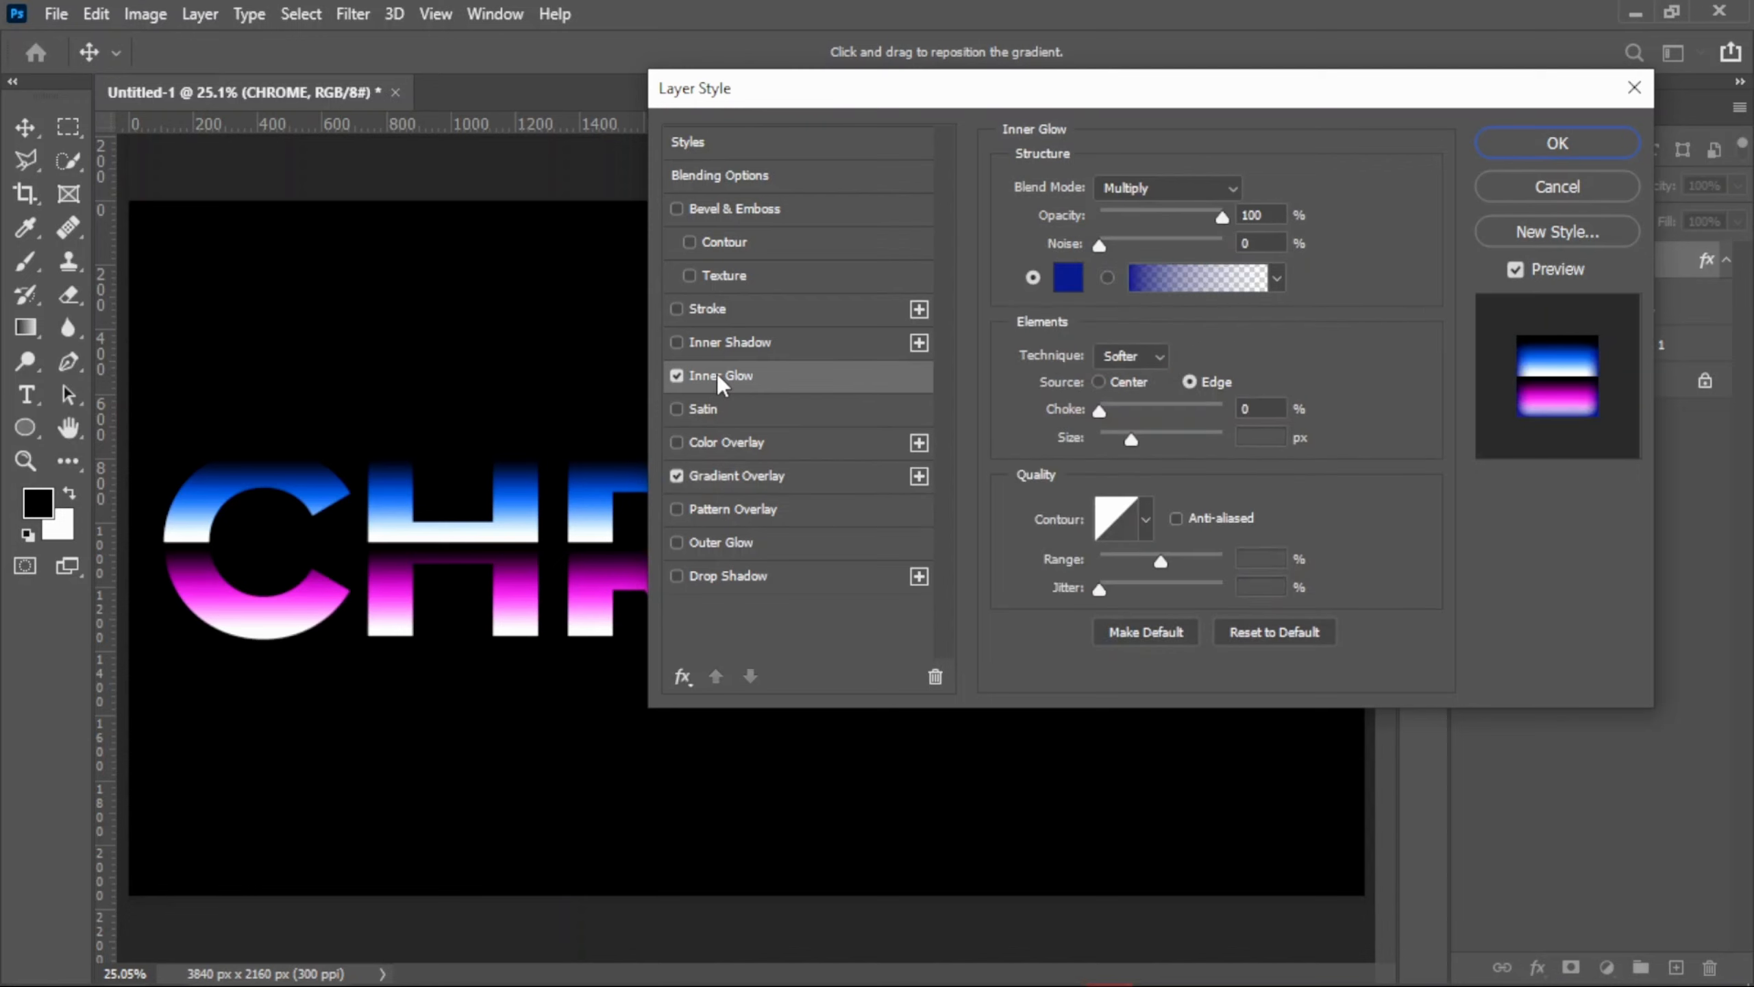
left_click(1140, 190)
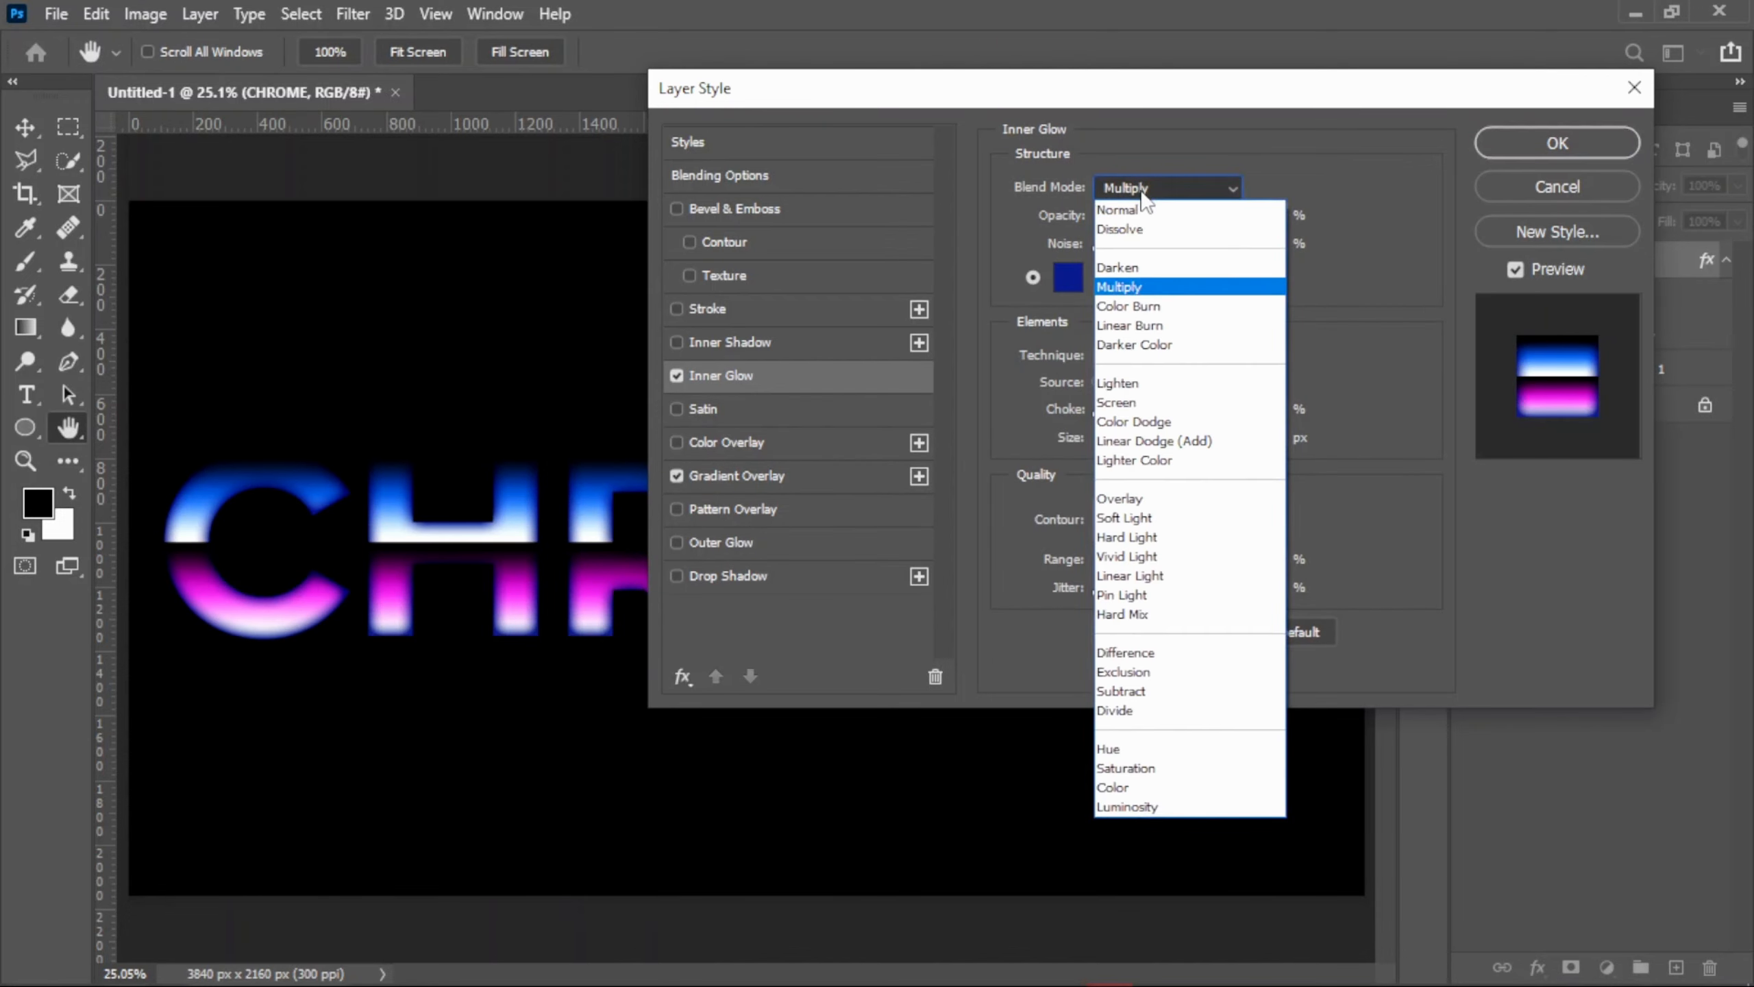
left_click(1110, 283)
left_click(1067, 280)
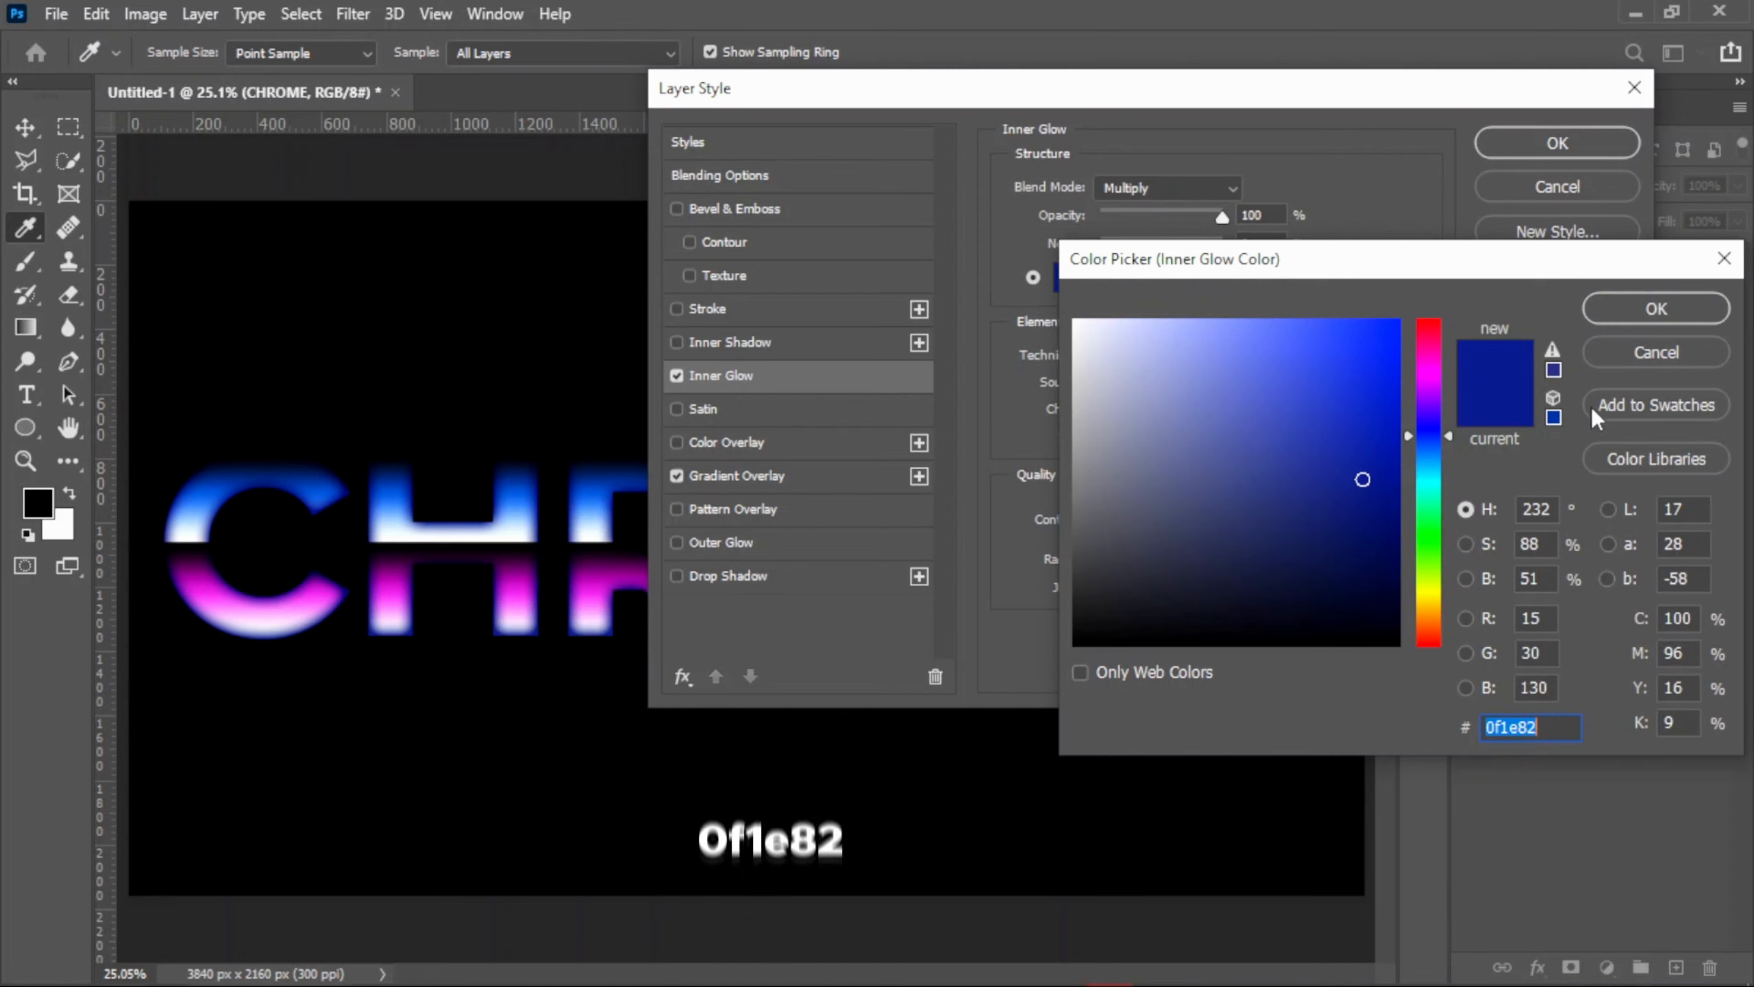
left_click(1596, 309)
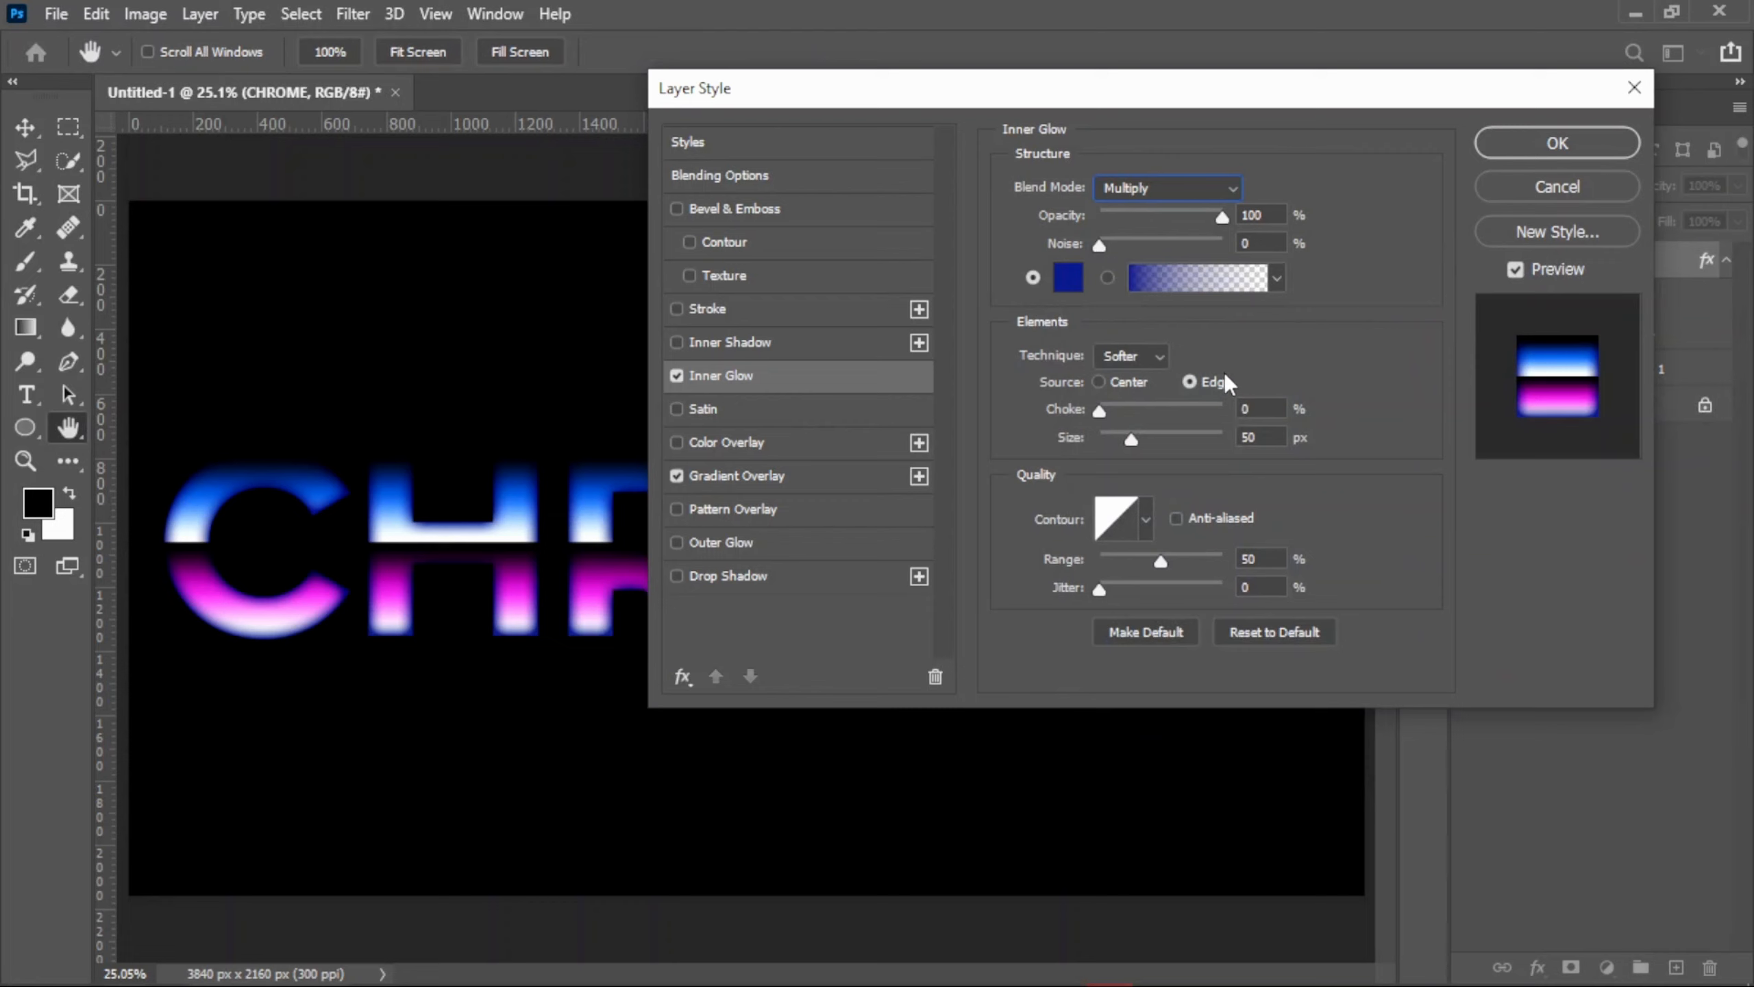
- Keep the inner glow's technique at Softer and source at Edge, and set its size to 40 px
left_click(1152, 356)
left_click(1151, 356)
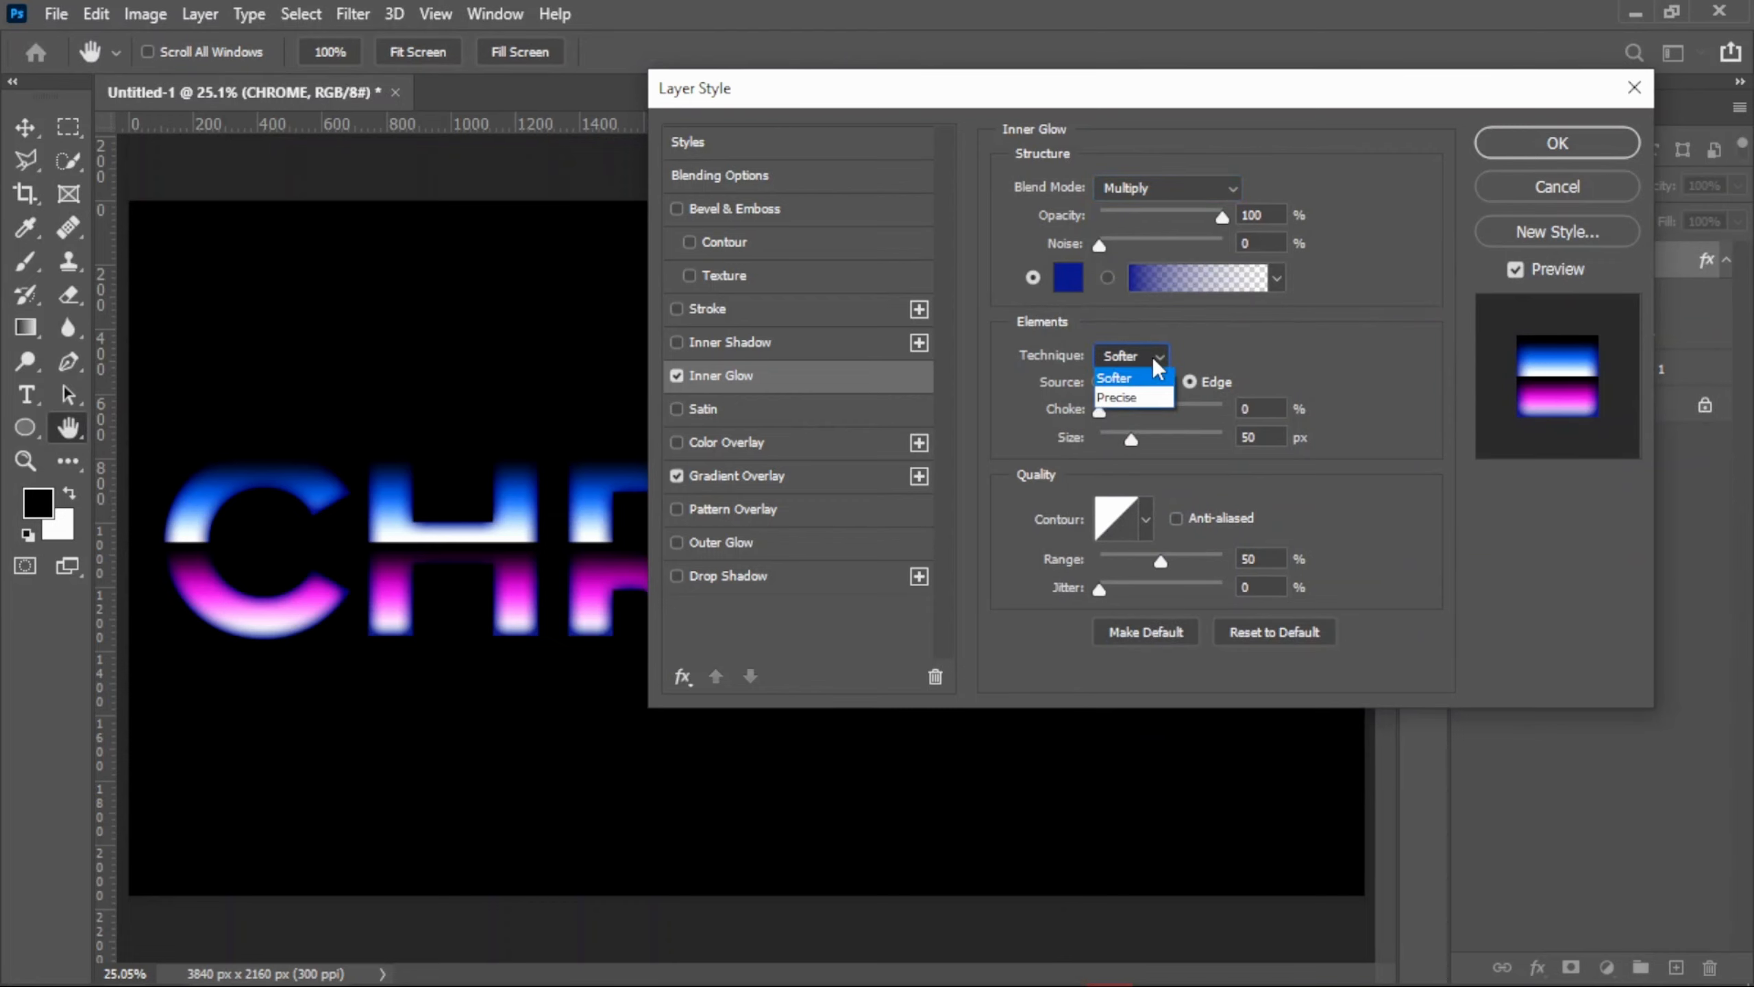
left_click(1133, 381)
left_click(1130, 387)
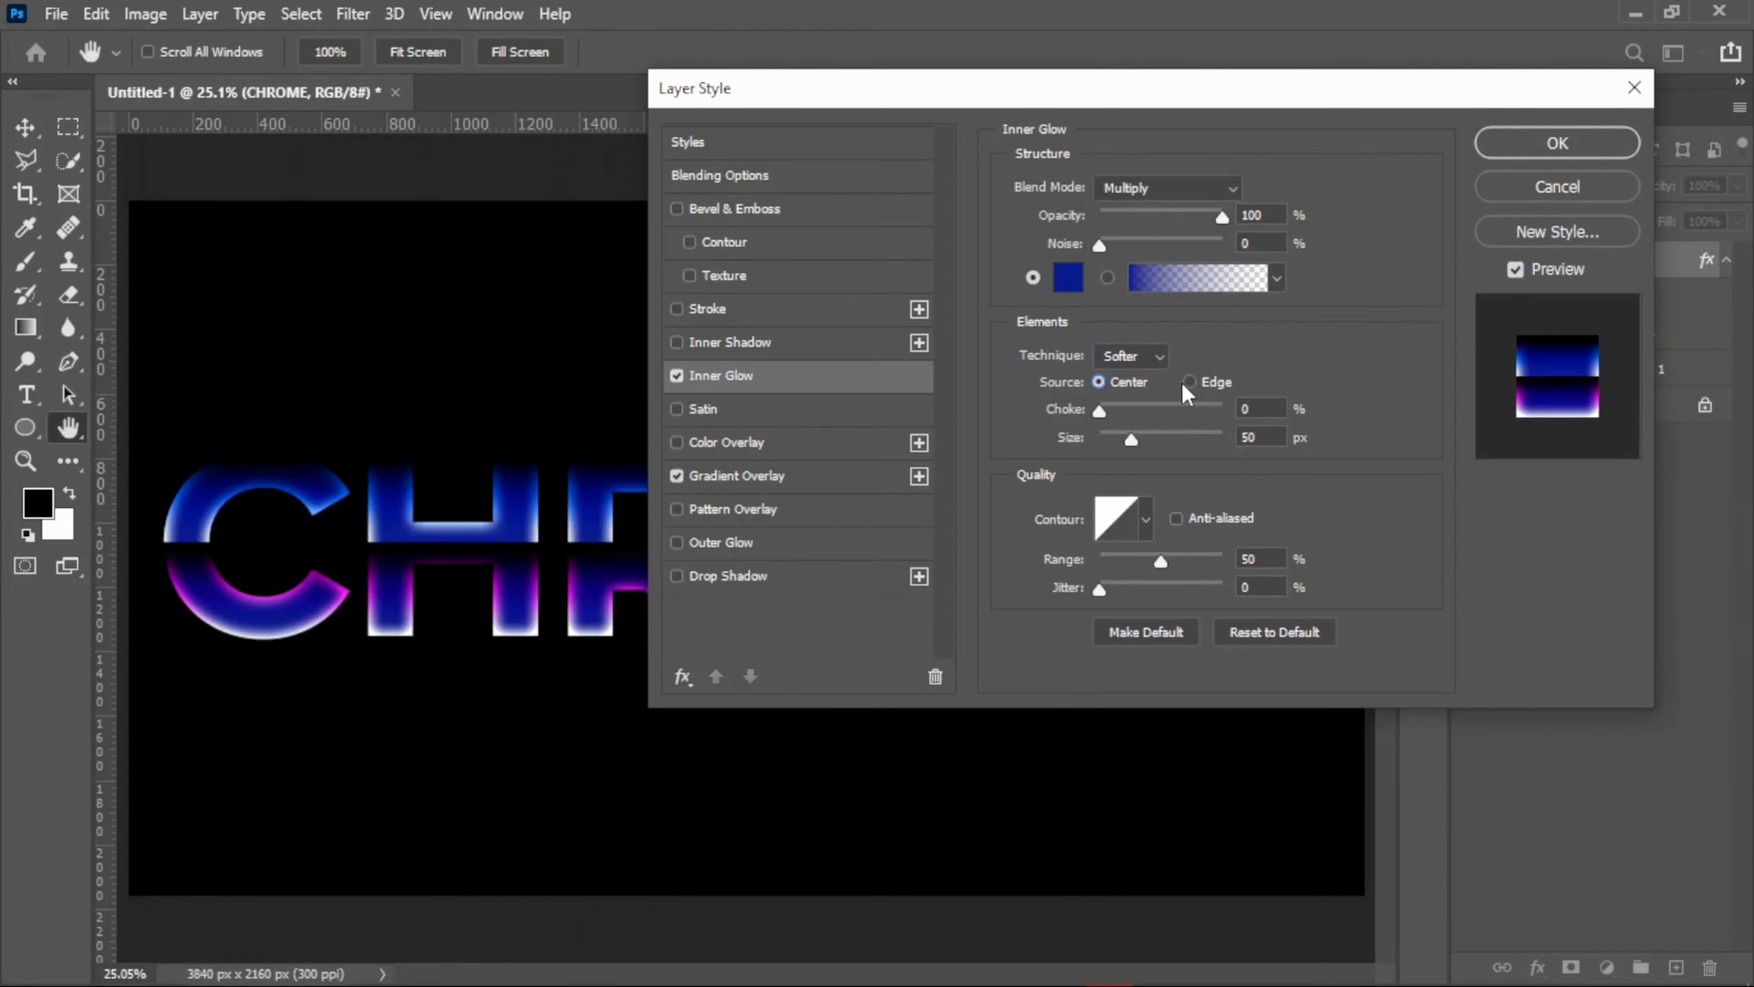
left_click(1195, 382)
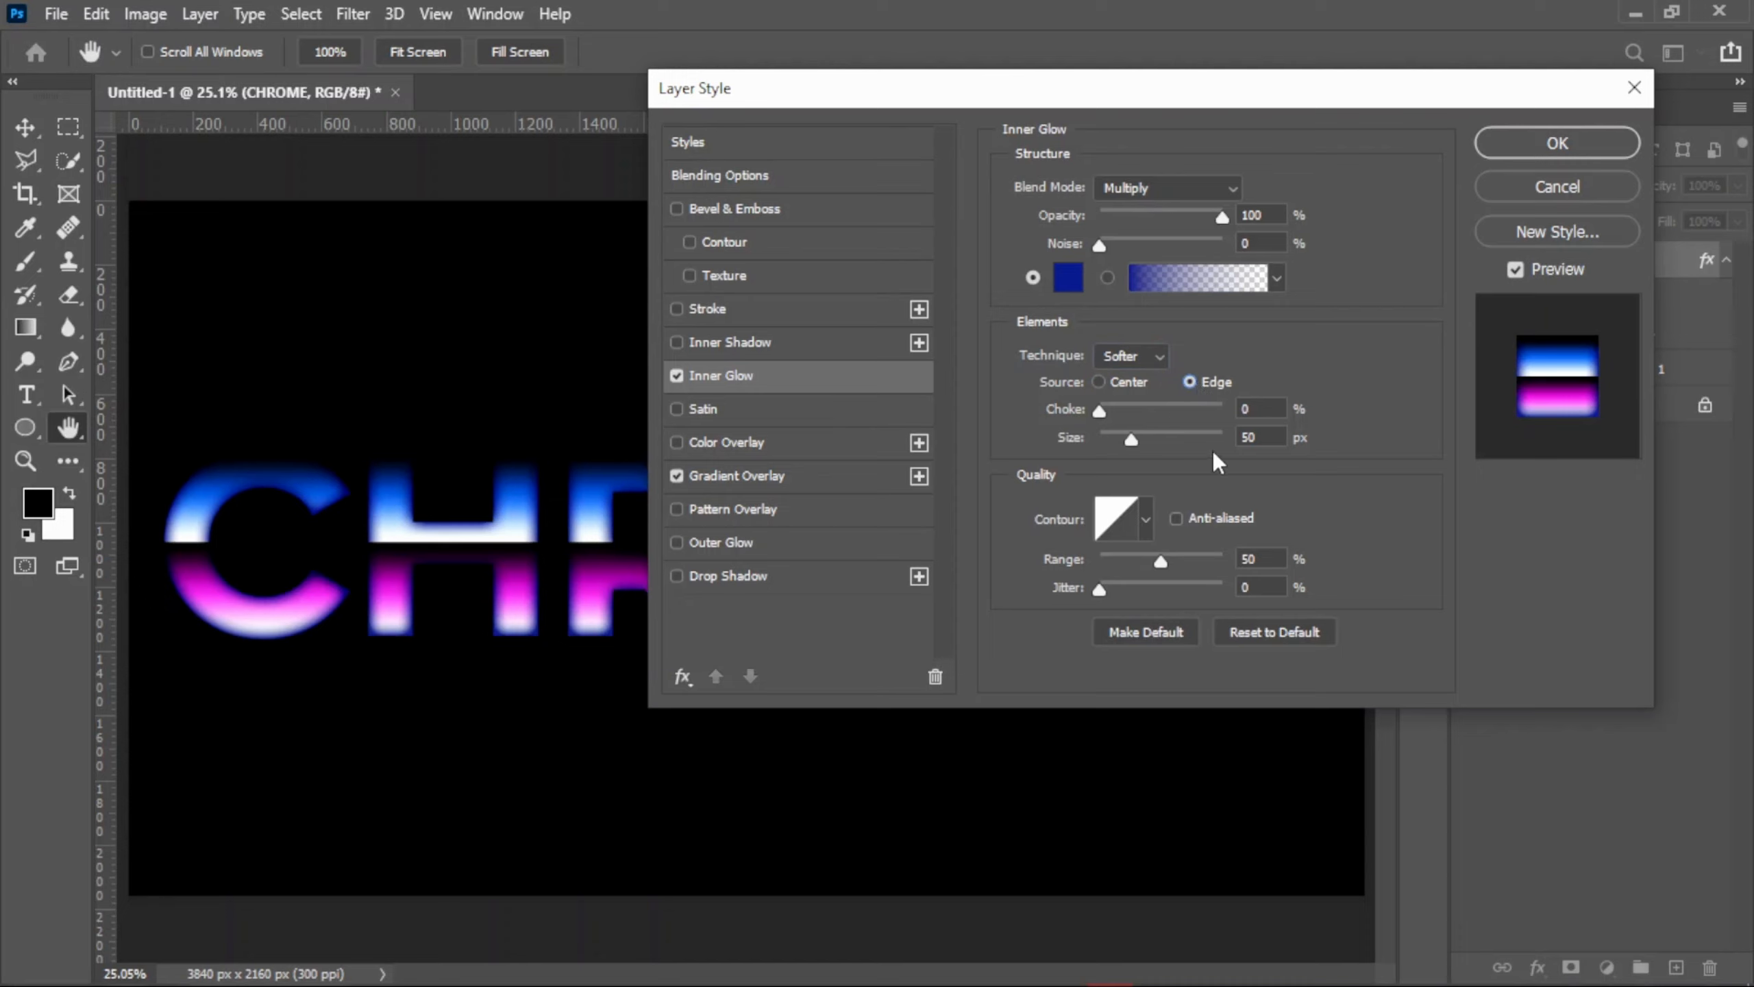
left_click_drag(1127, 438, 1118, 437)
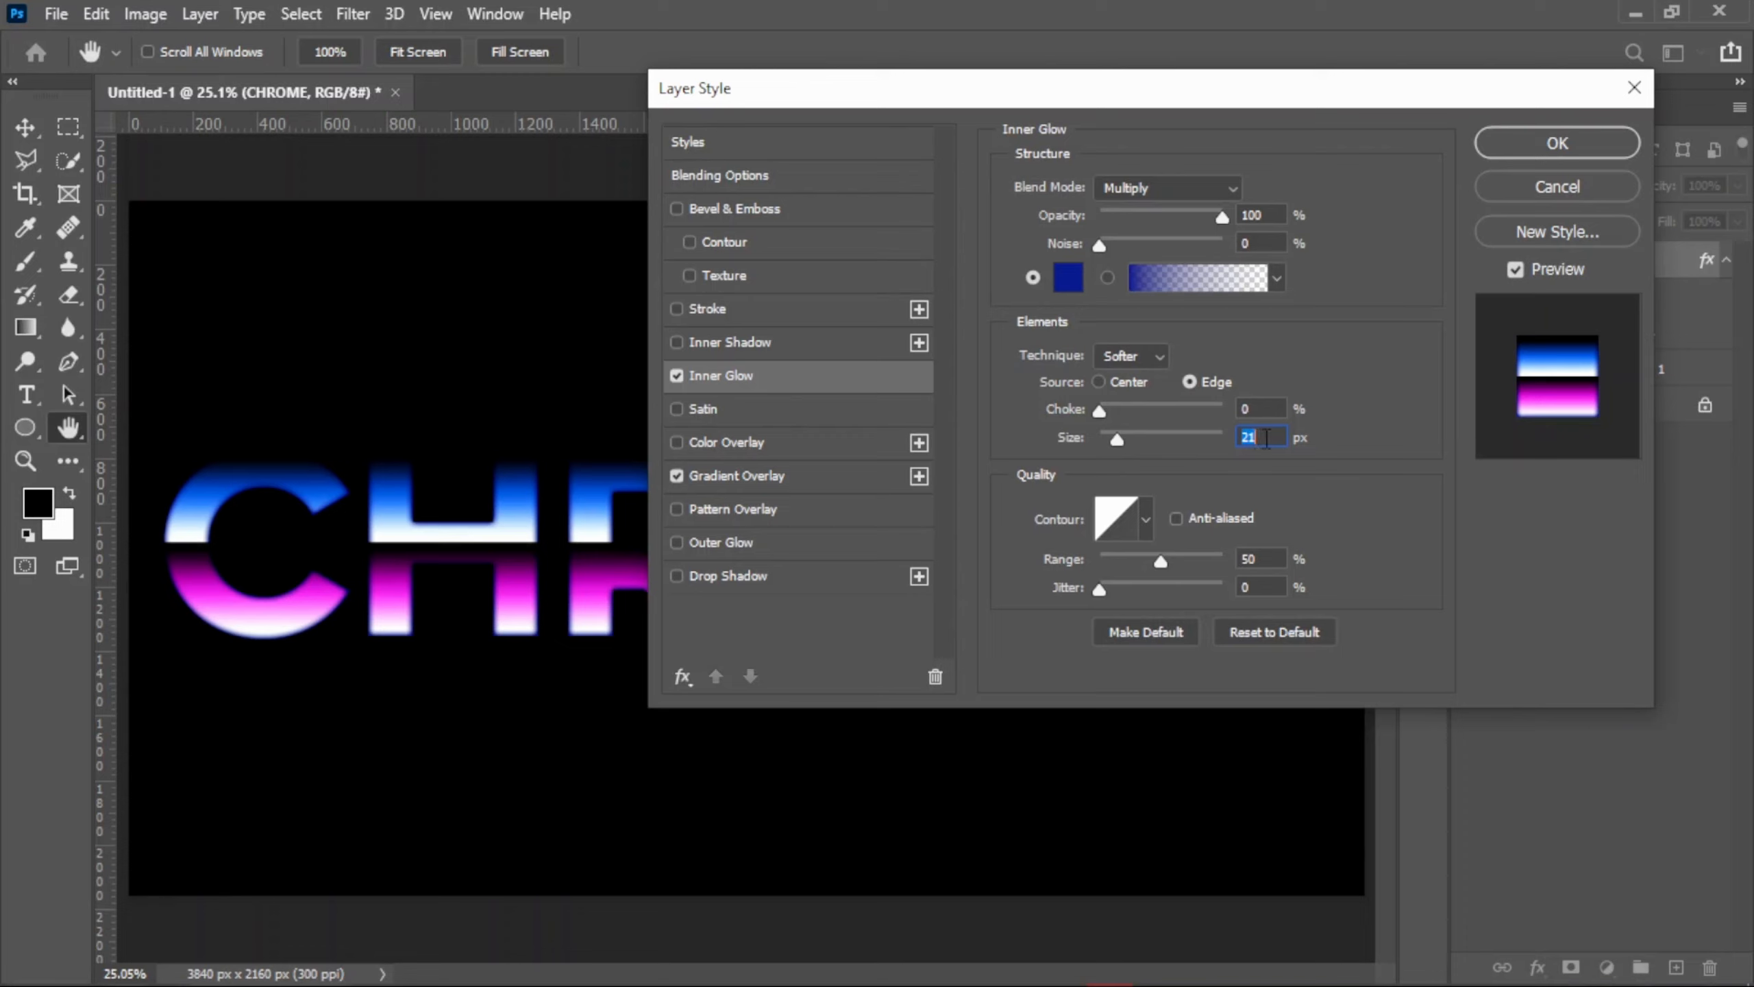
type("40")
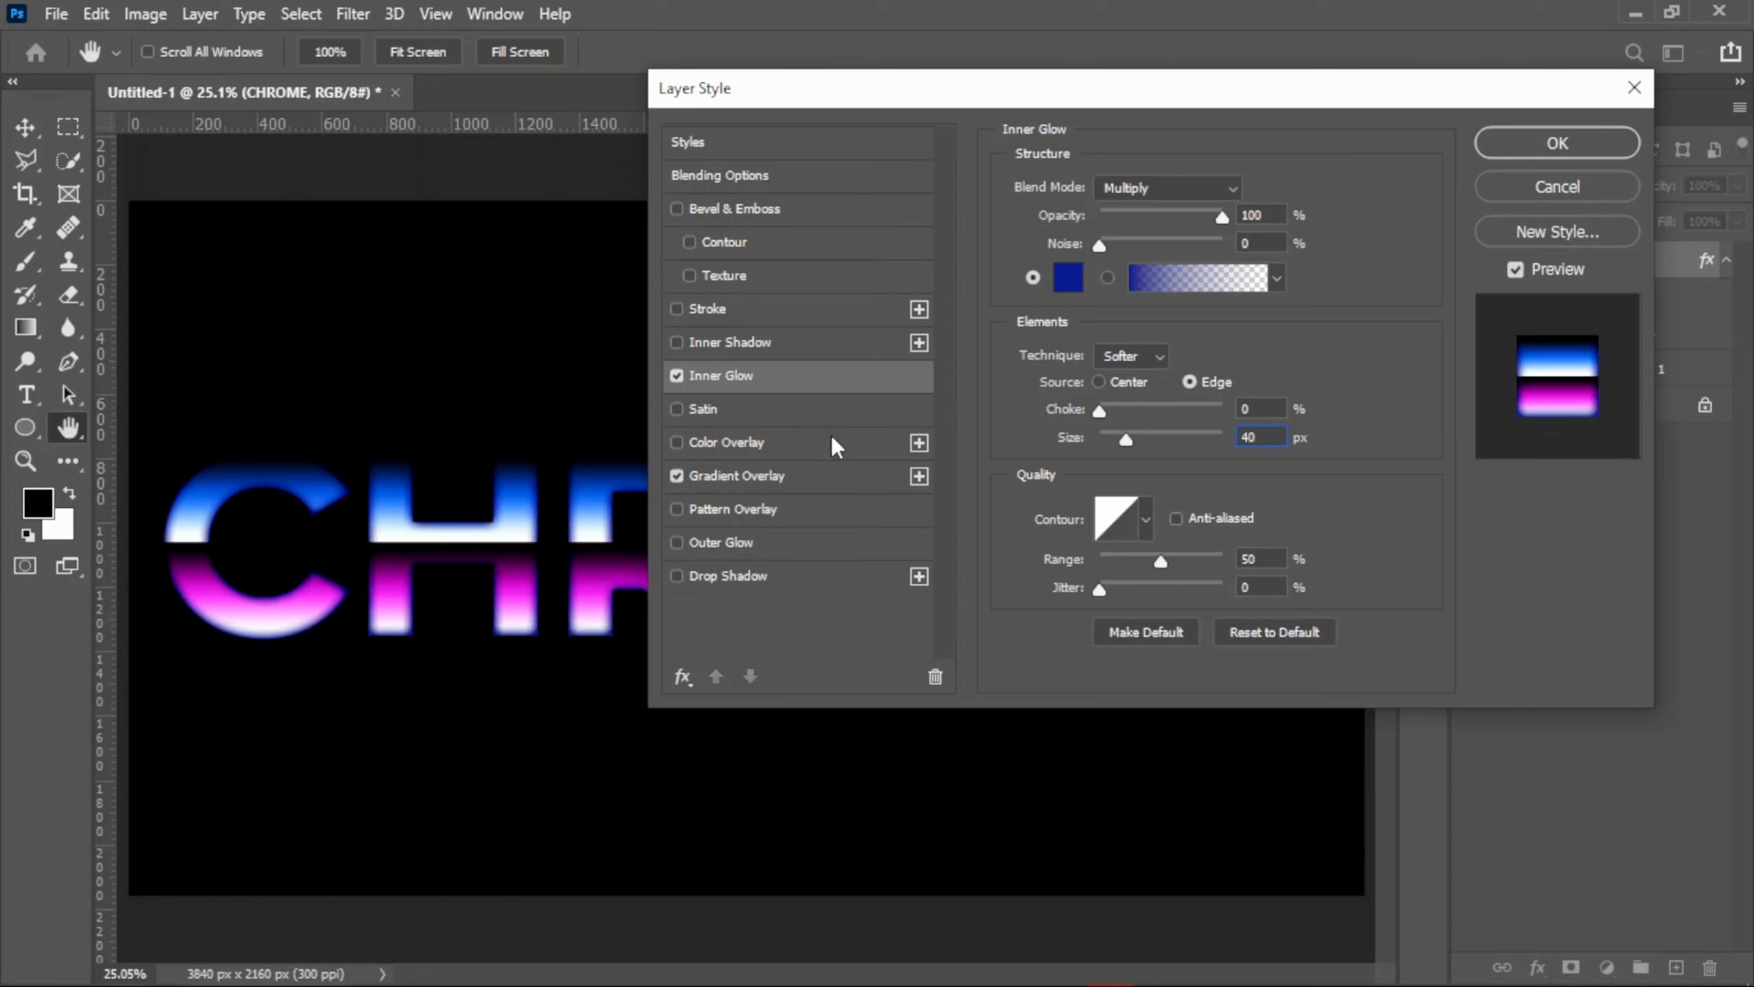
- Enable a 20 px Stroke positioned Inside with the blue colour 0f5fd7
left_click(744, 314)
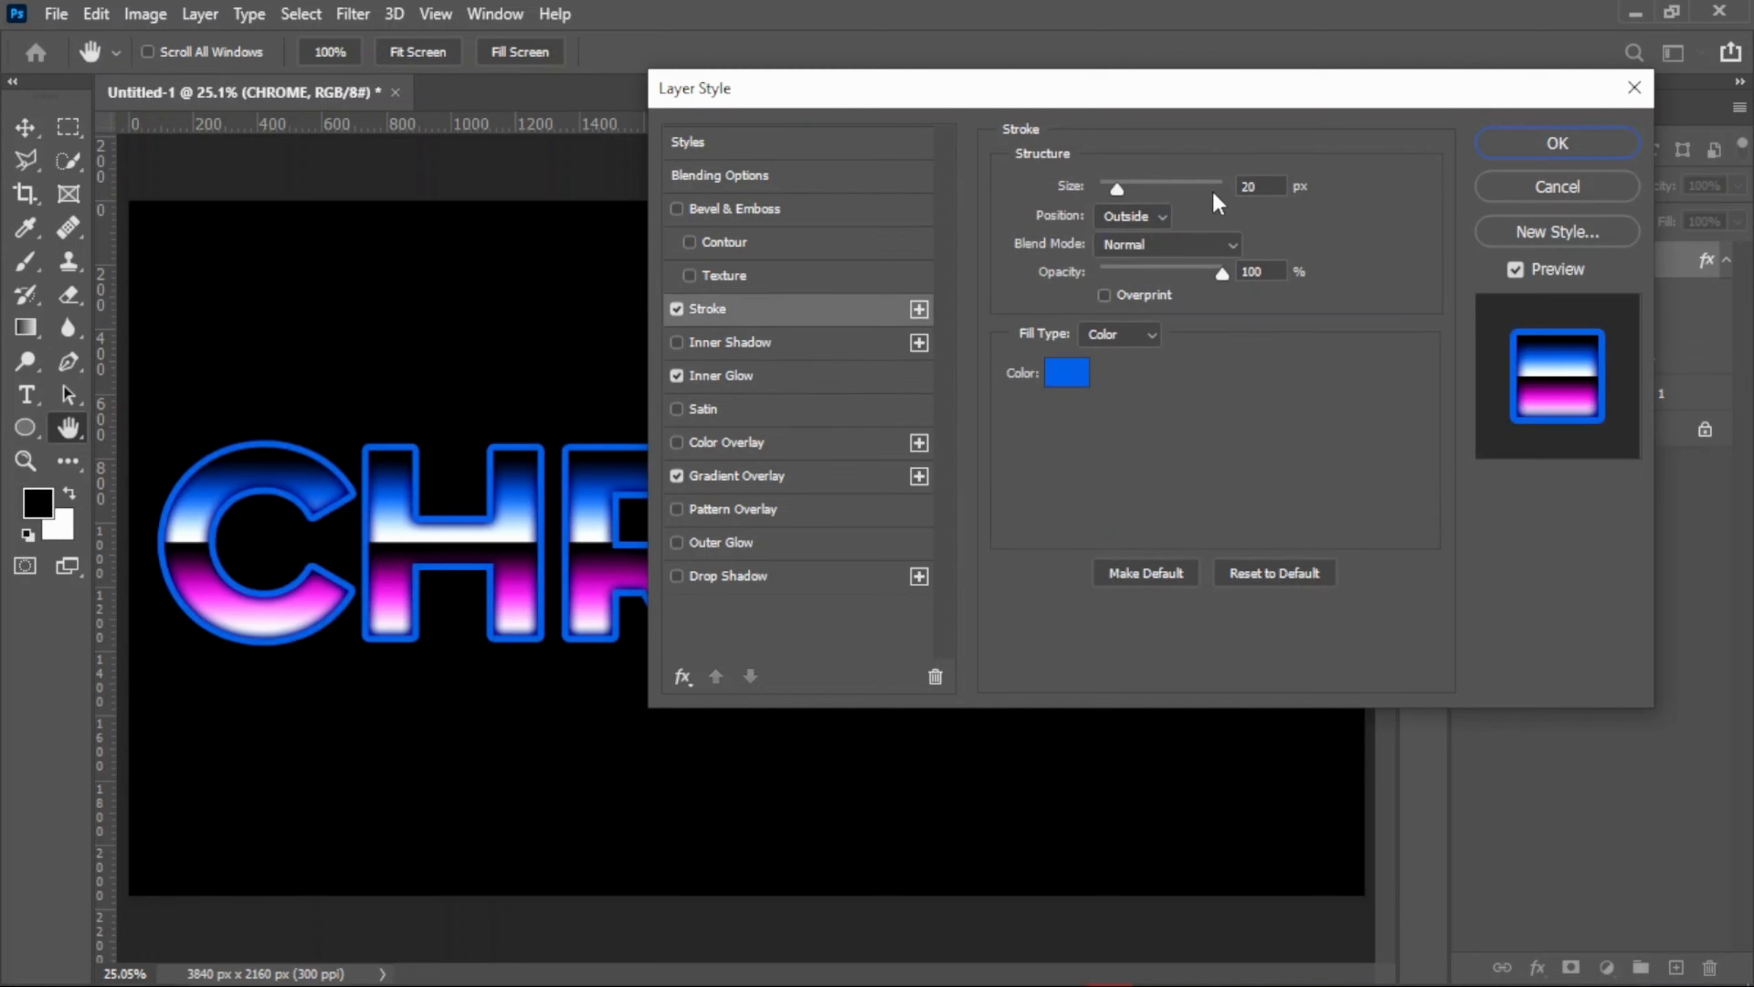
left_click(1159, 214)
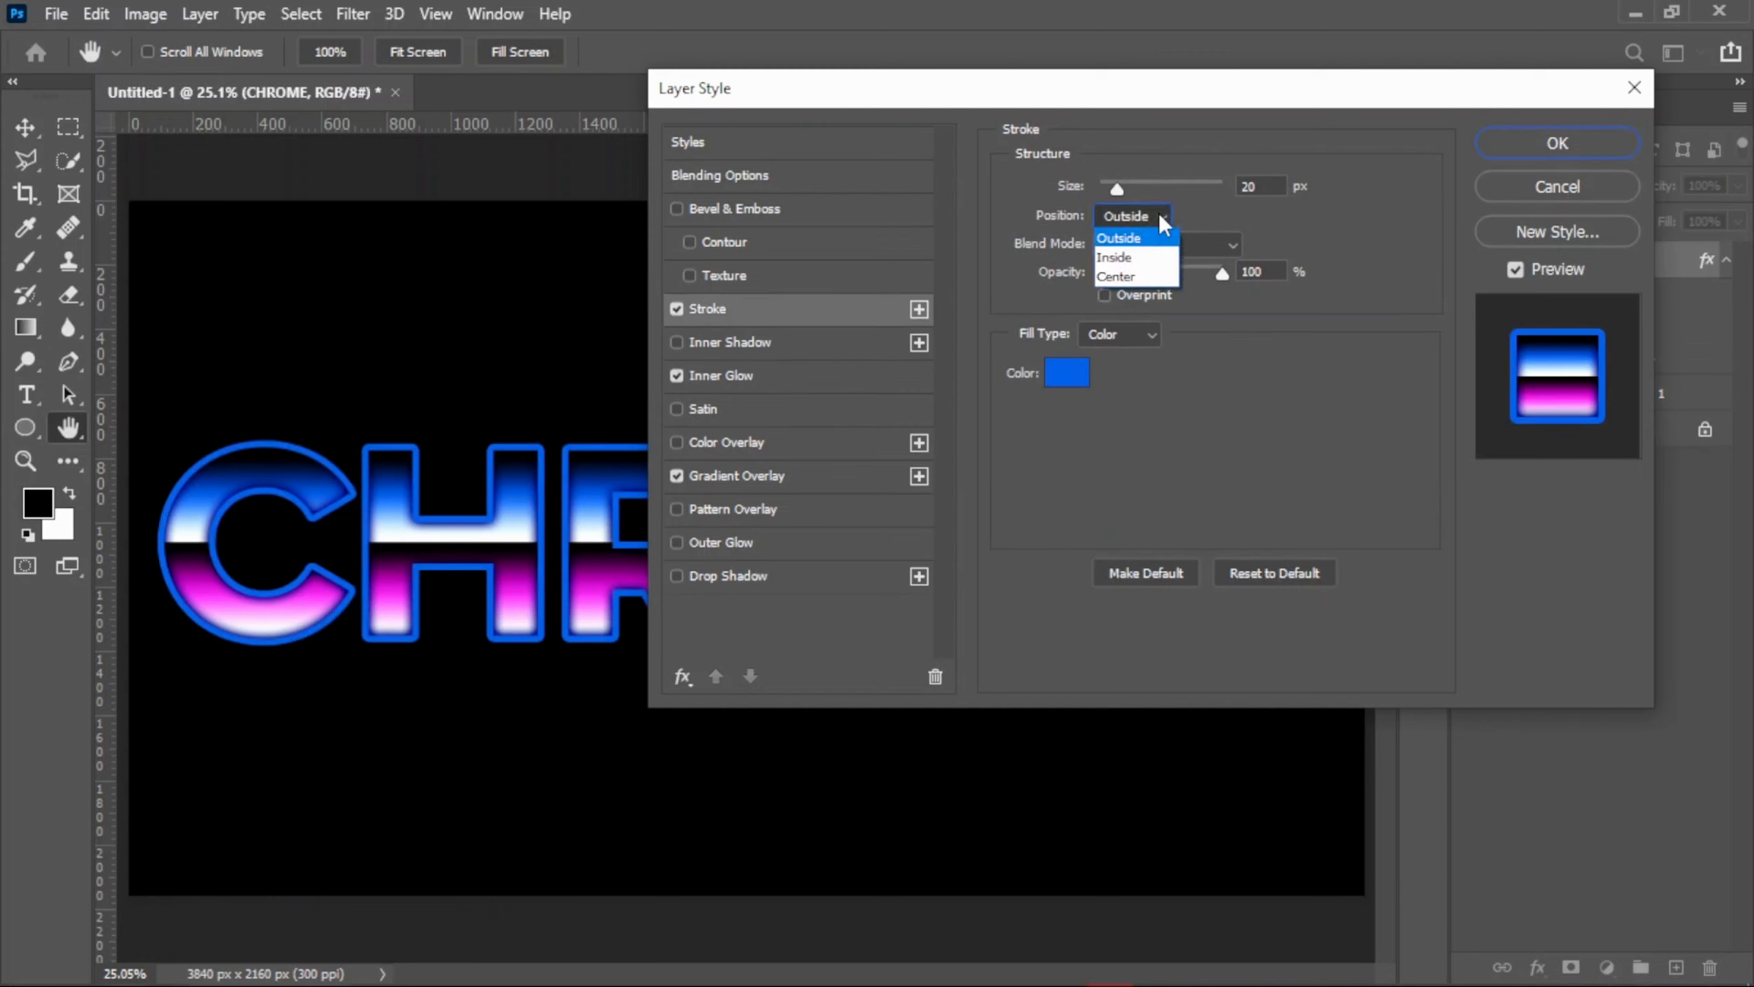
left_click(1151, 257)
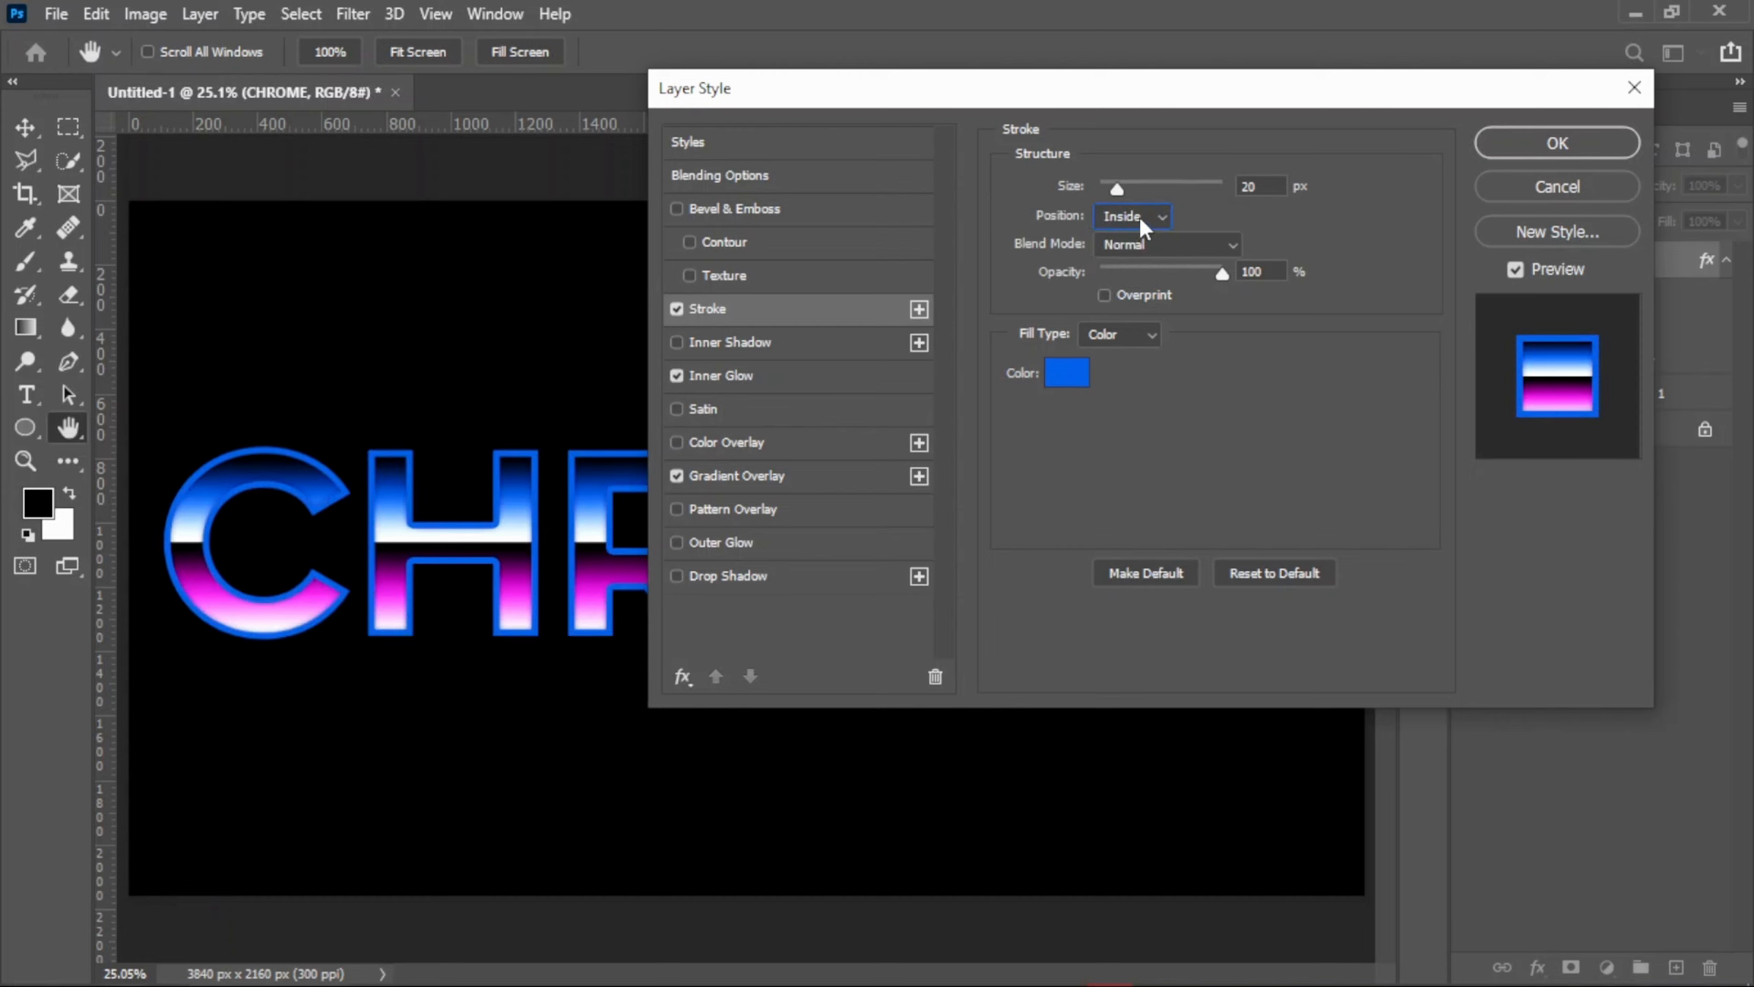
left_click(1076, 377)
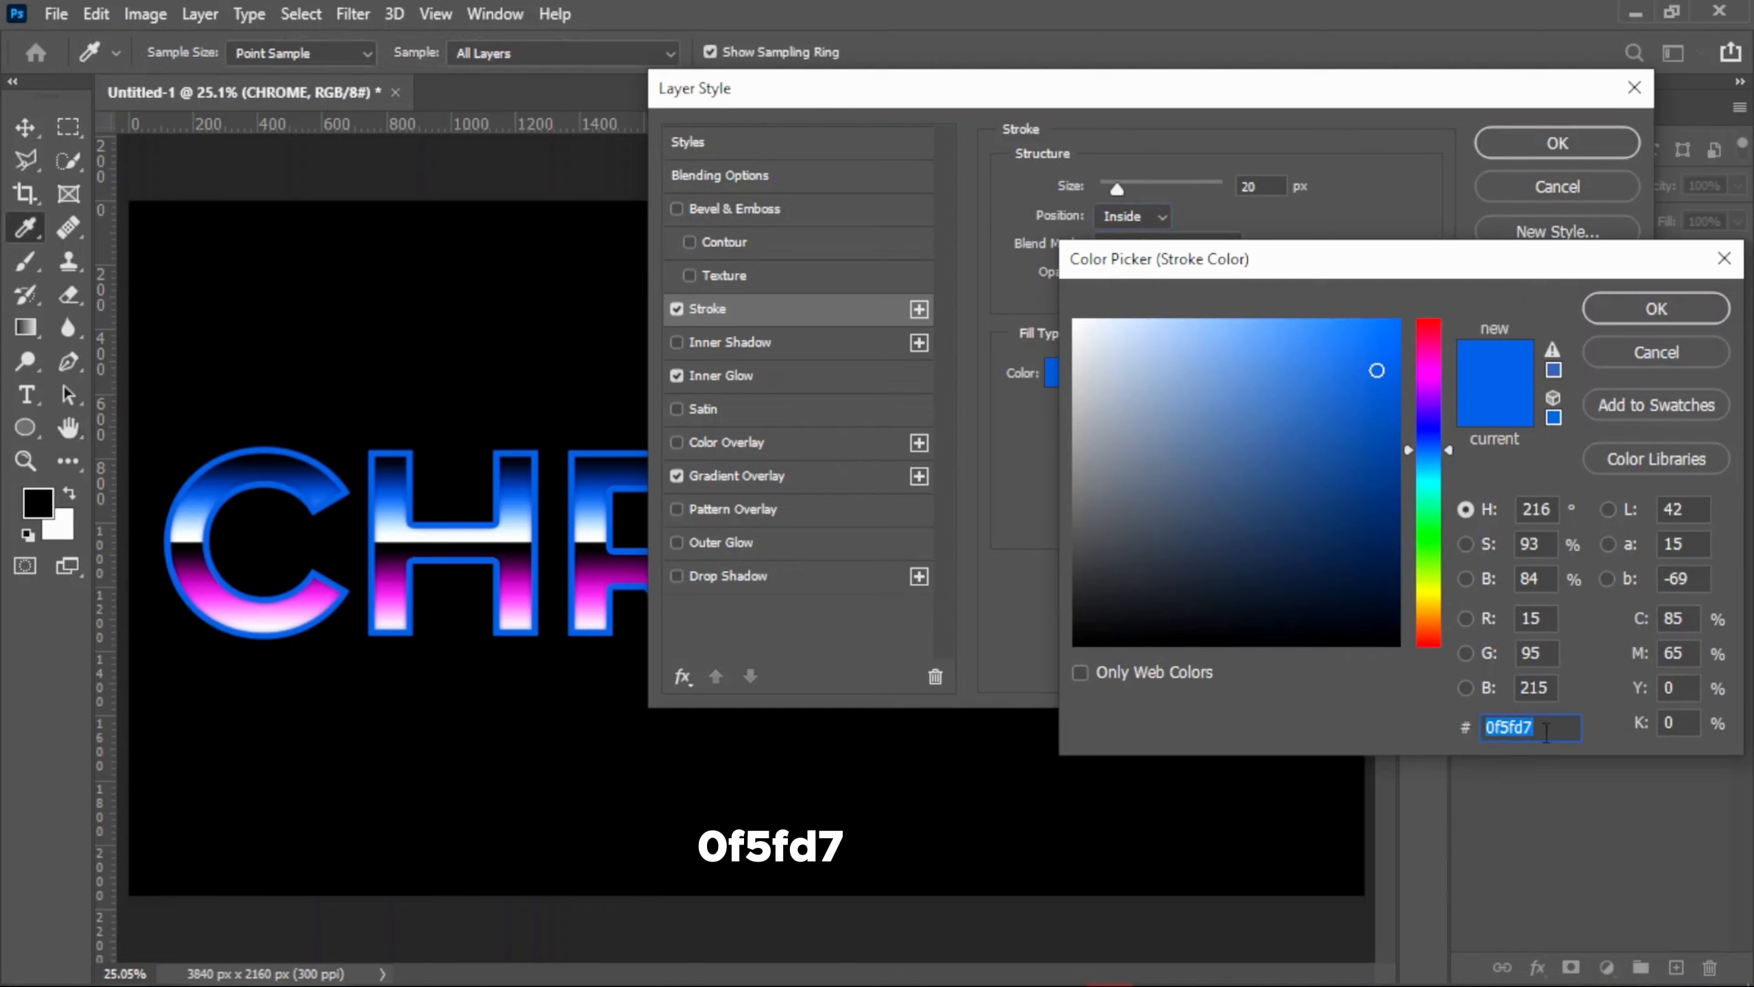
left_click_drag(1534, 729, 1488, 738)
left_click(1654, 308)
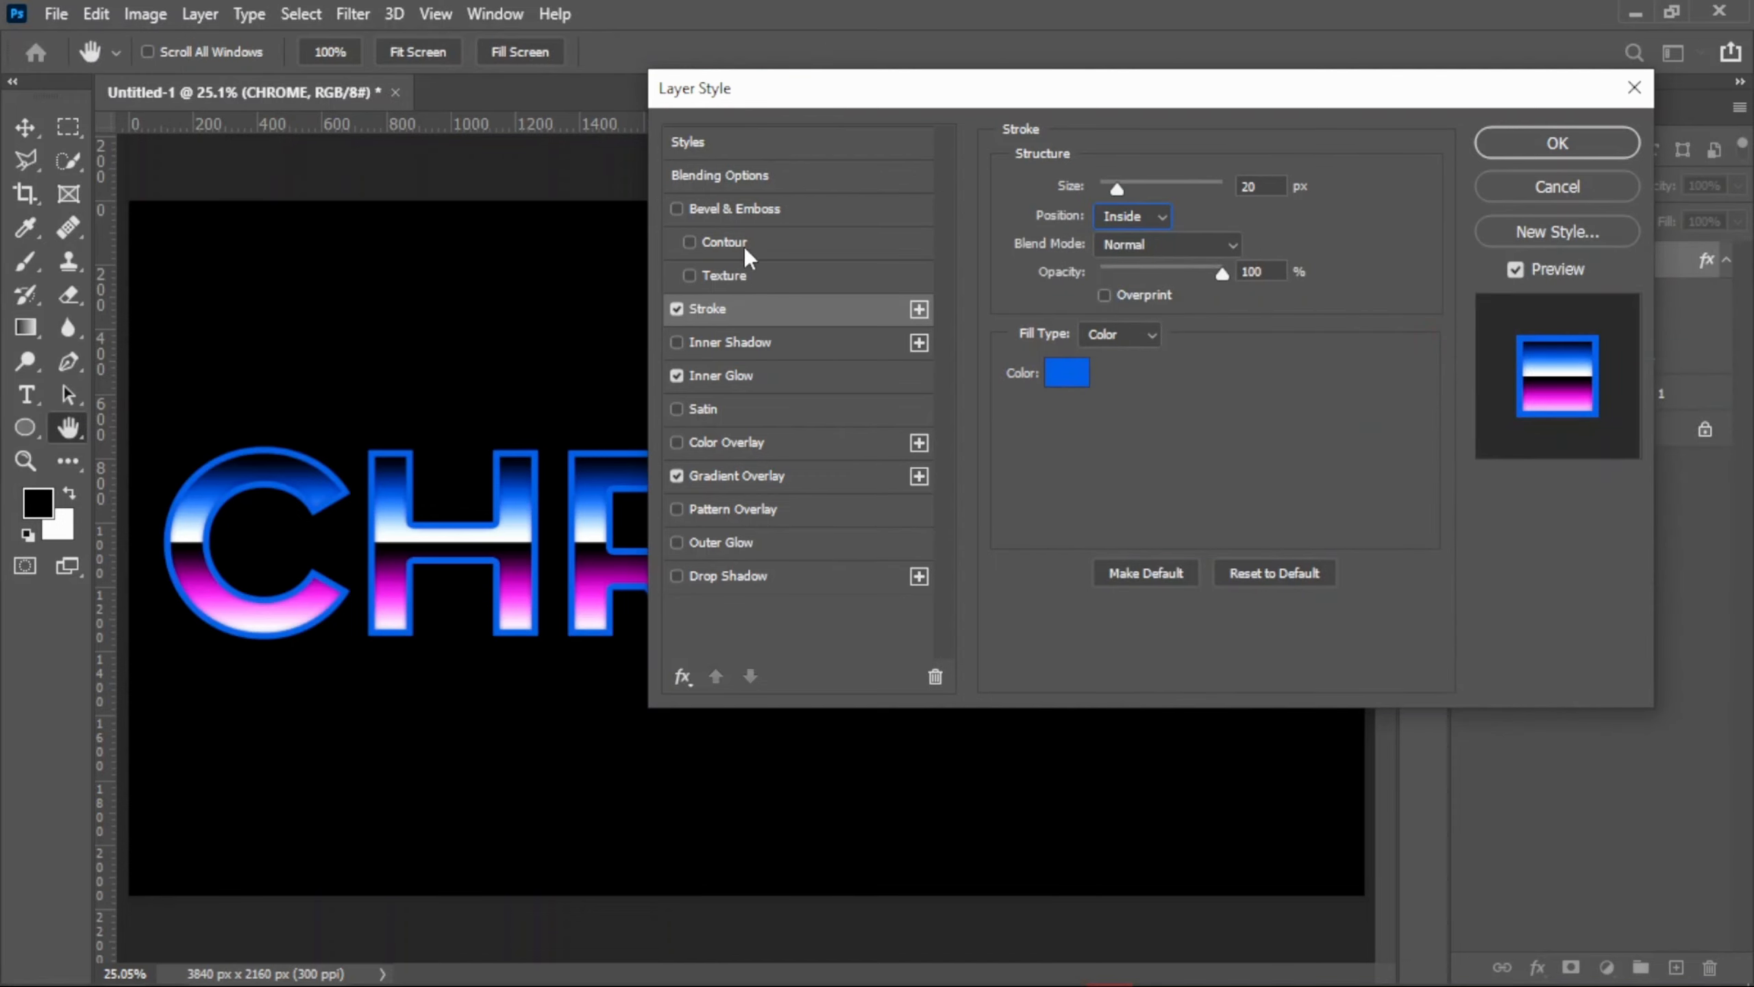
- Enable Bevel & Emboss, reset it to its defaults, and choose the Stroke Emboss style with the Chisel Hard technique
left_click(734, 210)
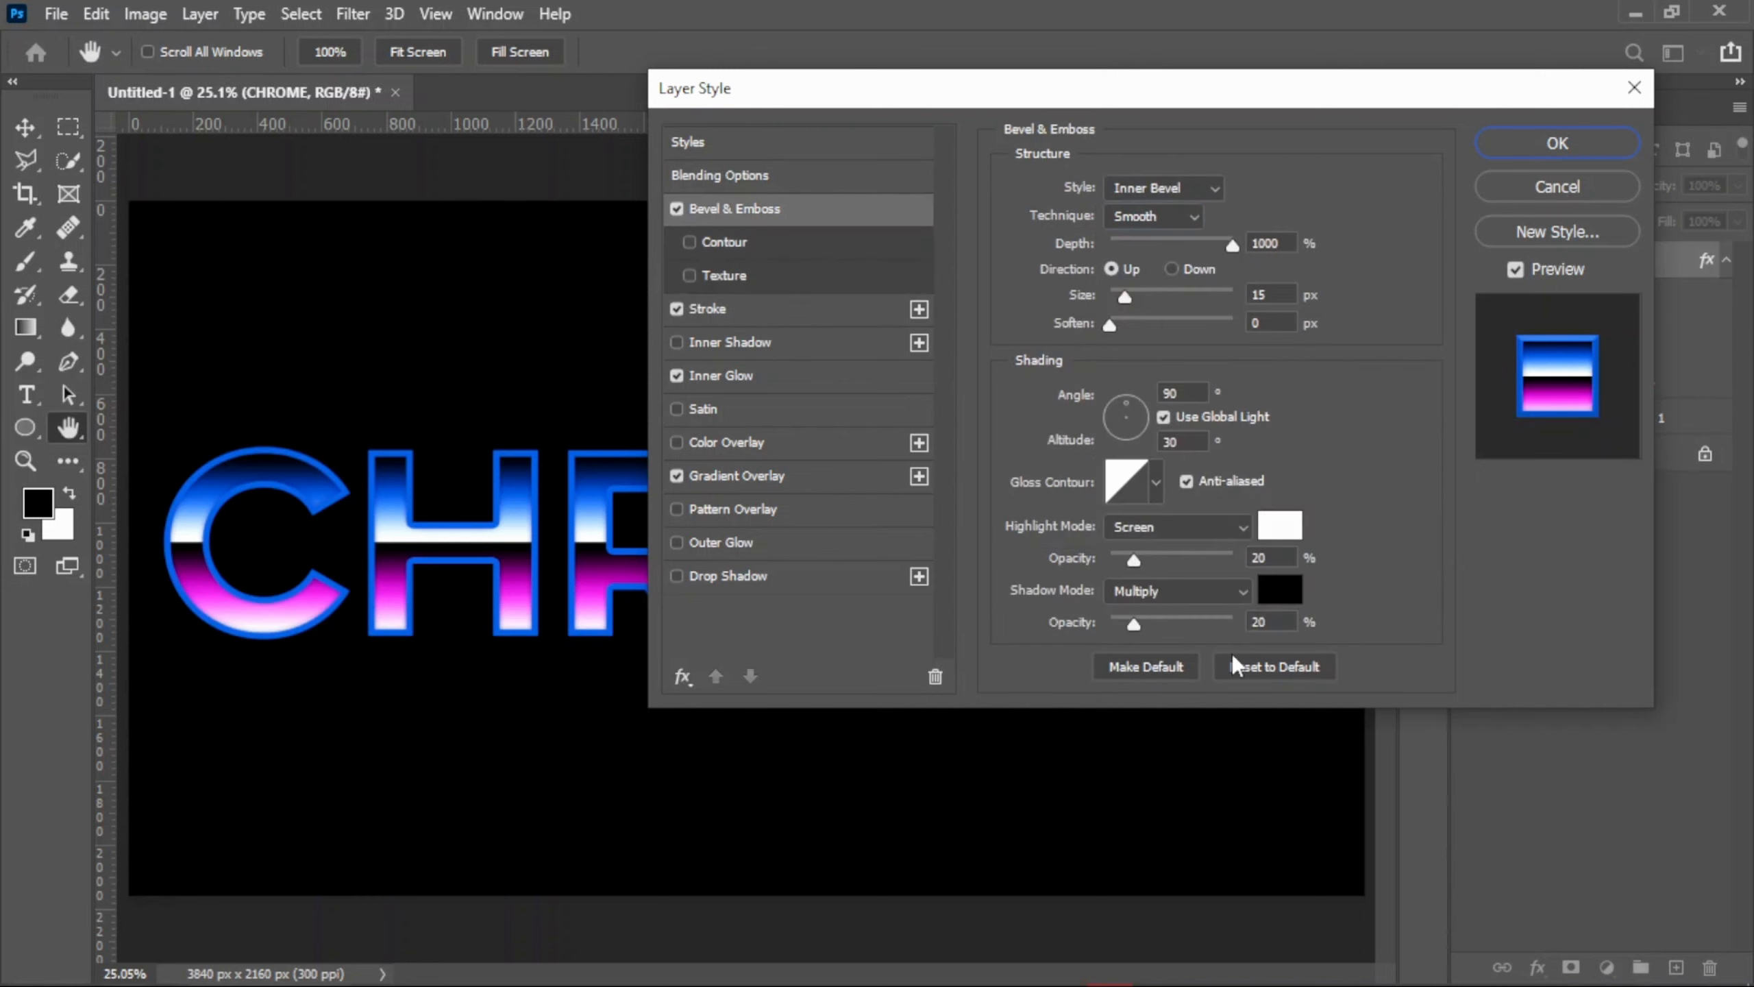
left_click(1258, 668)
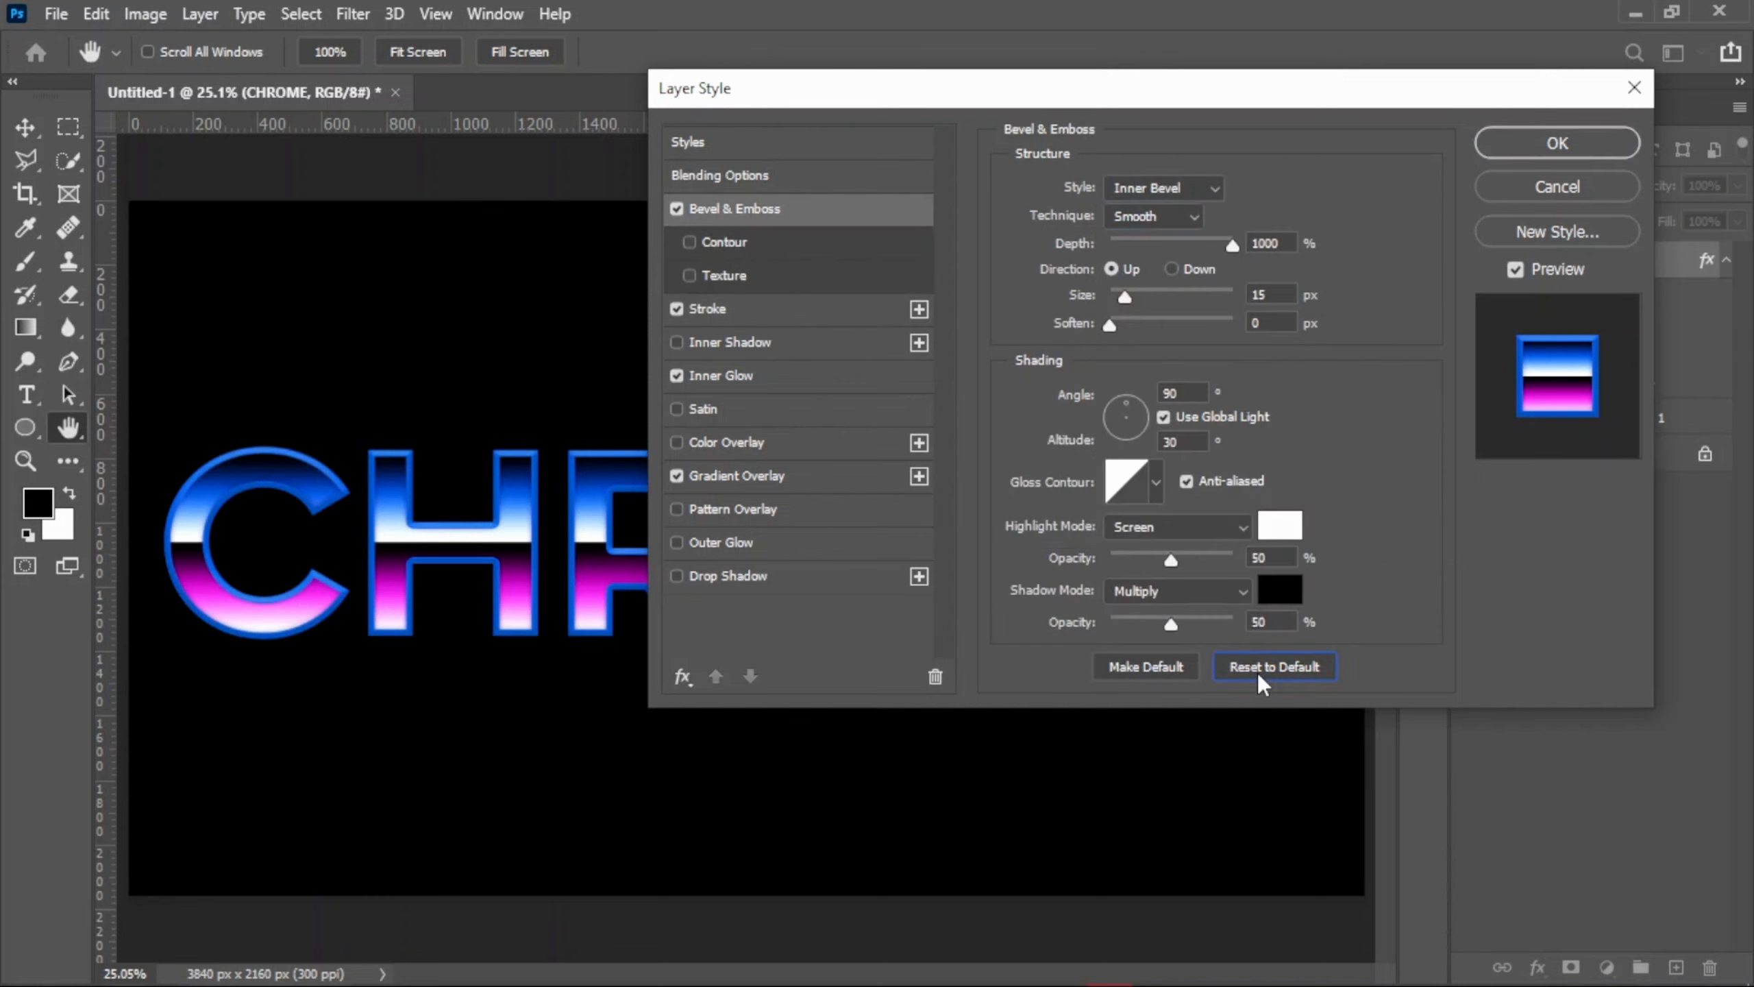
left_click(1181, 187)
left_click(1174, 283)
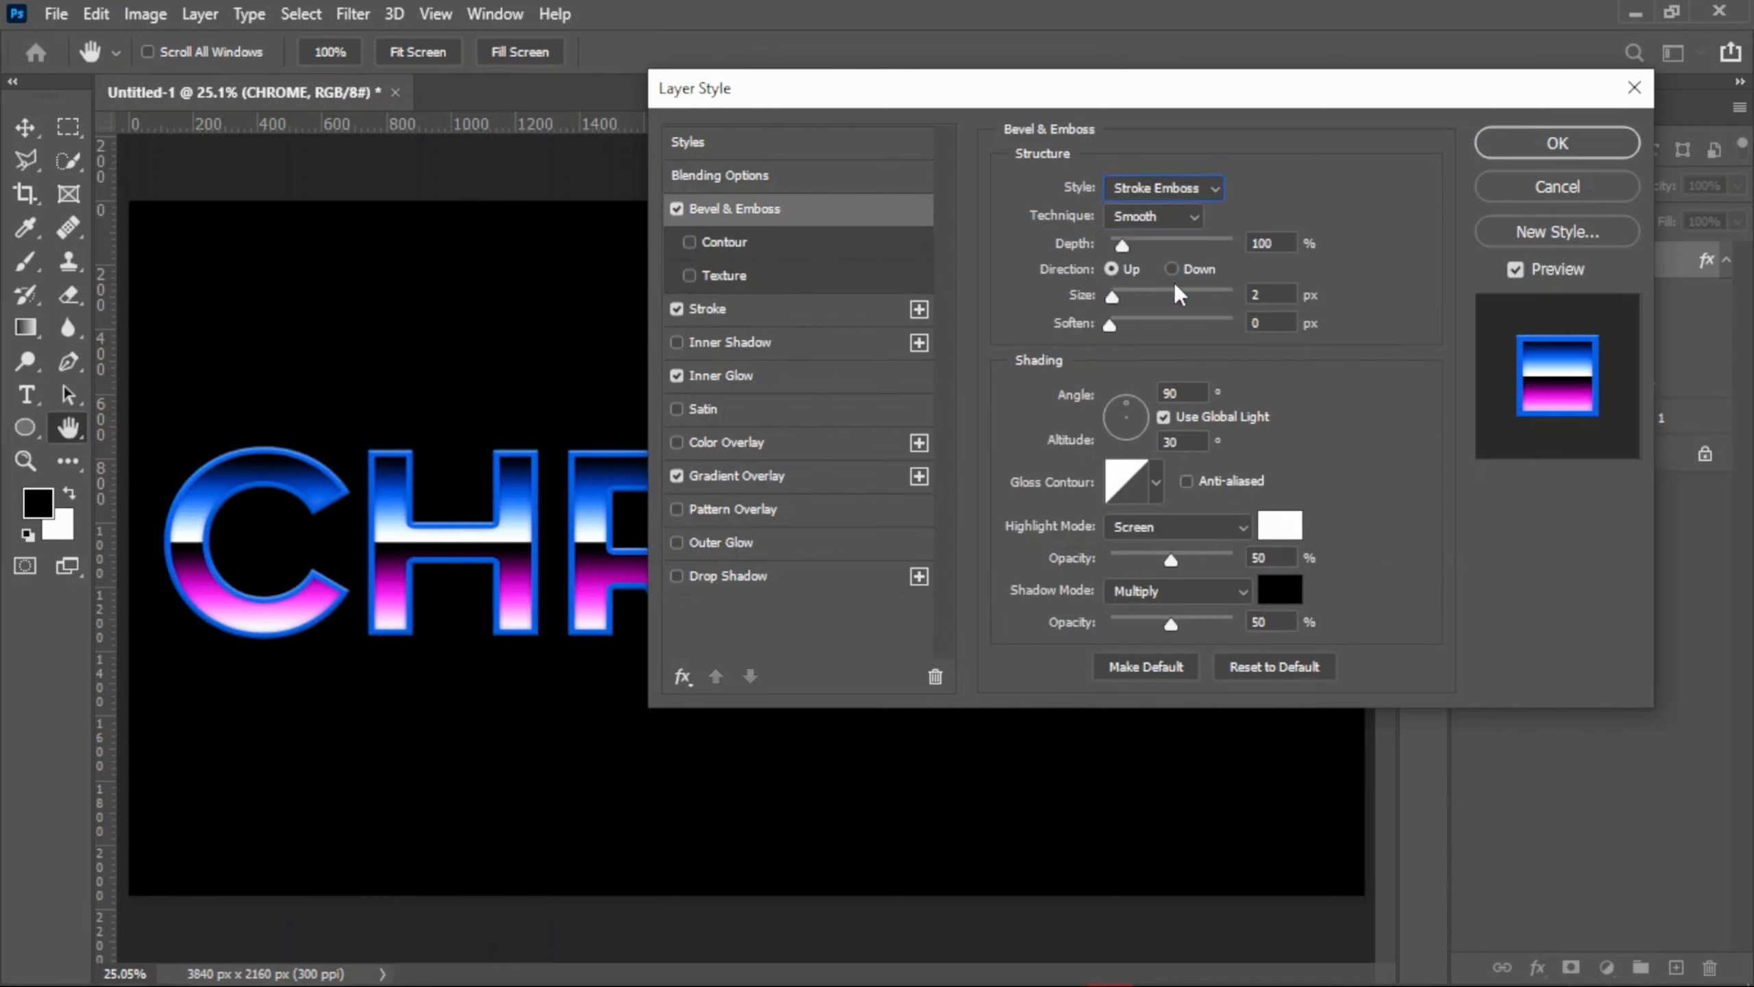
left_click(1149, 214)
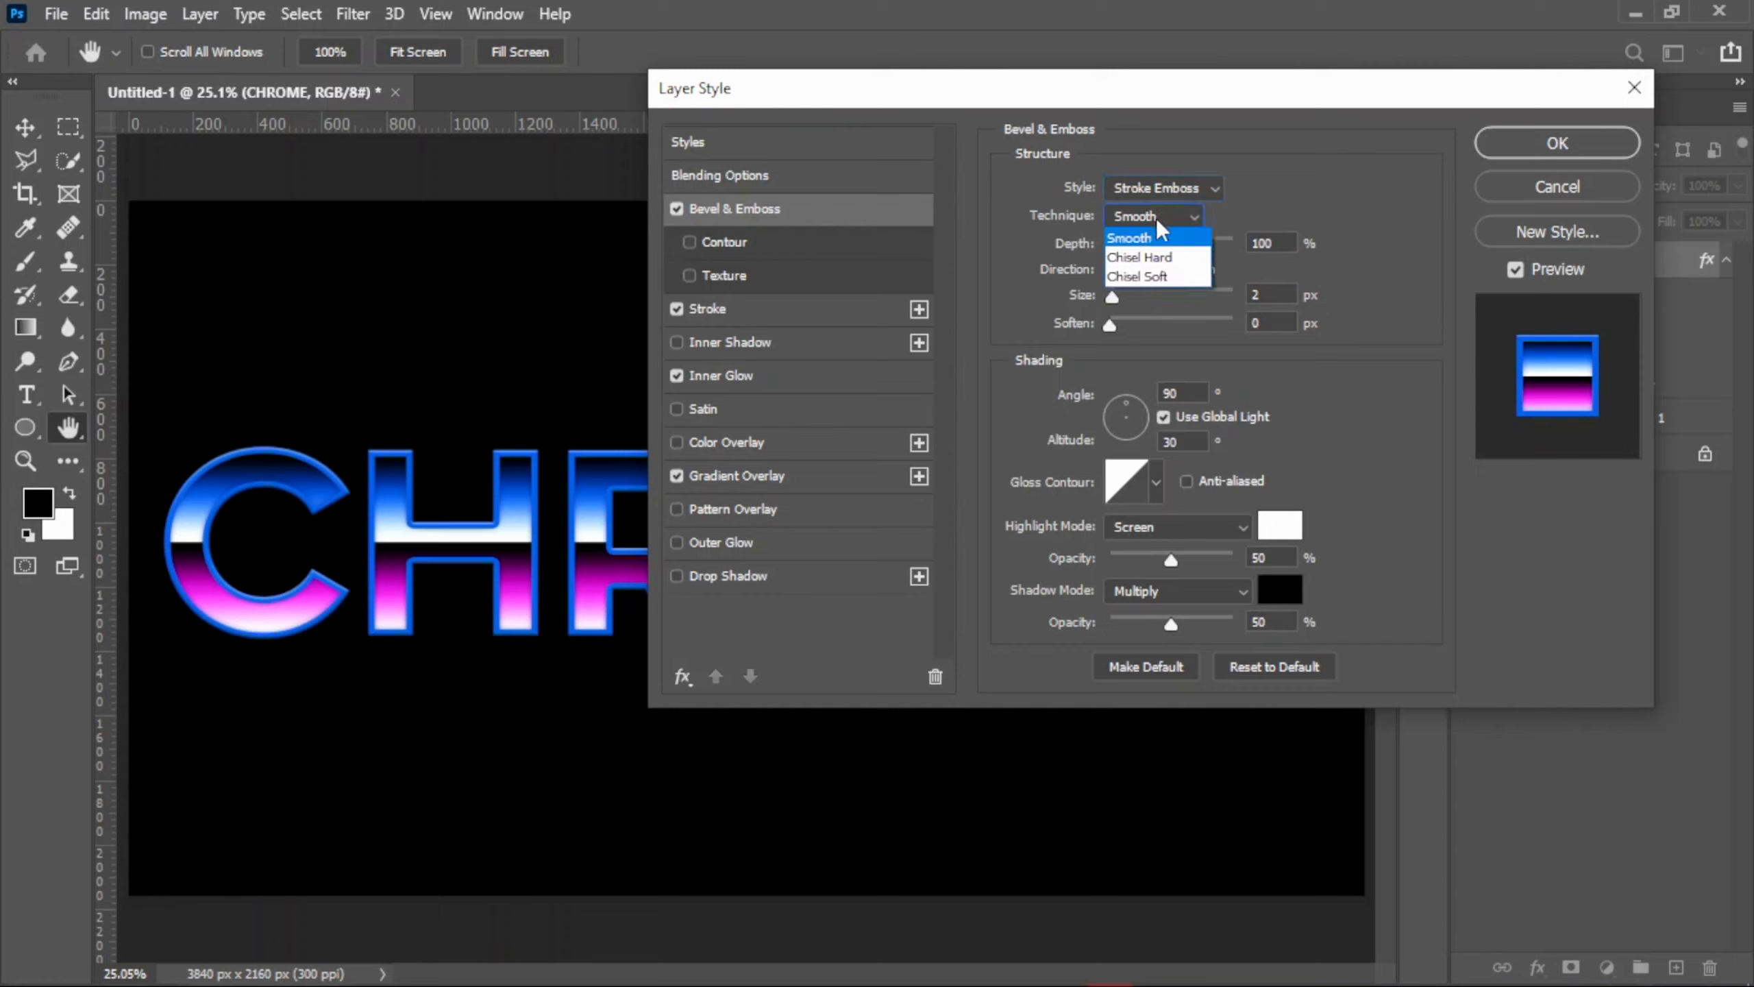
left_click(1148, 252)
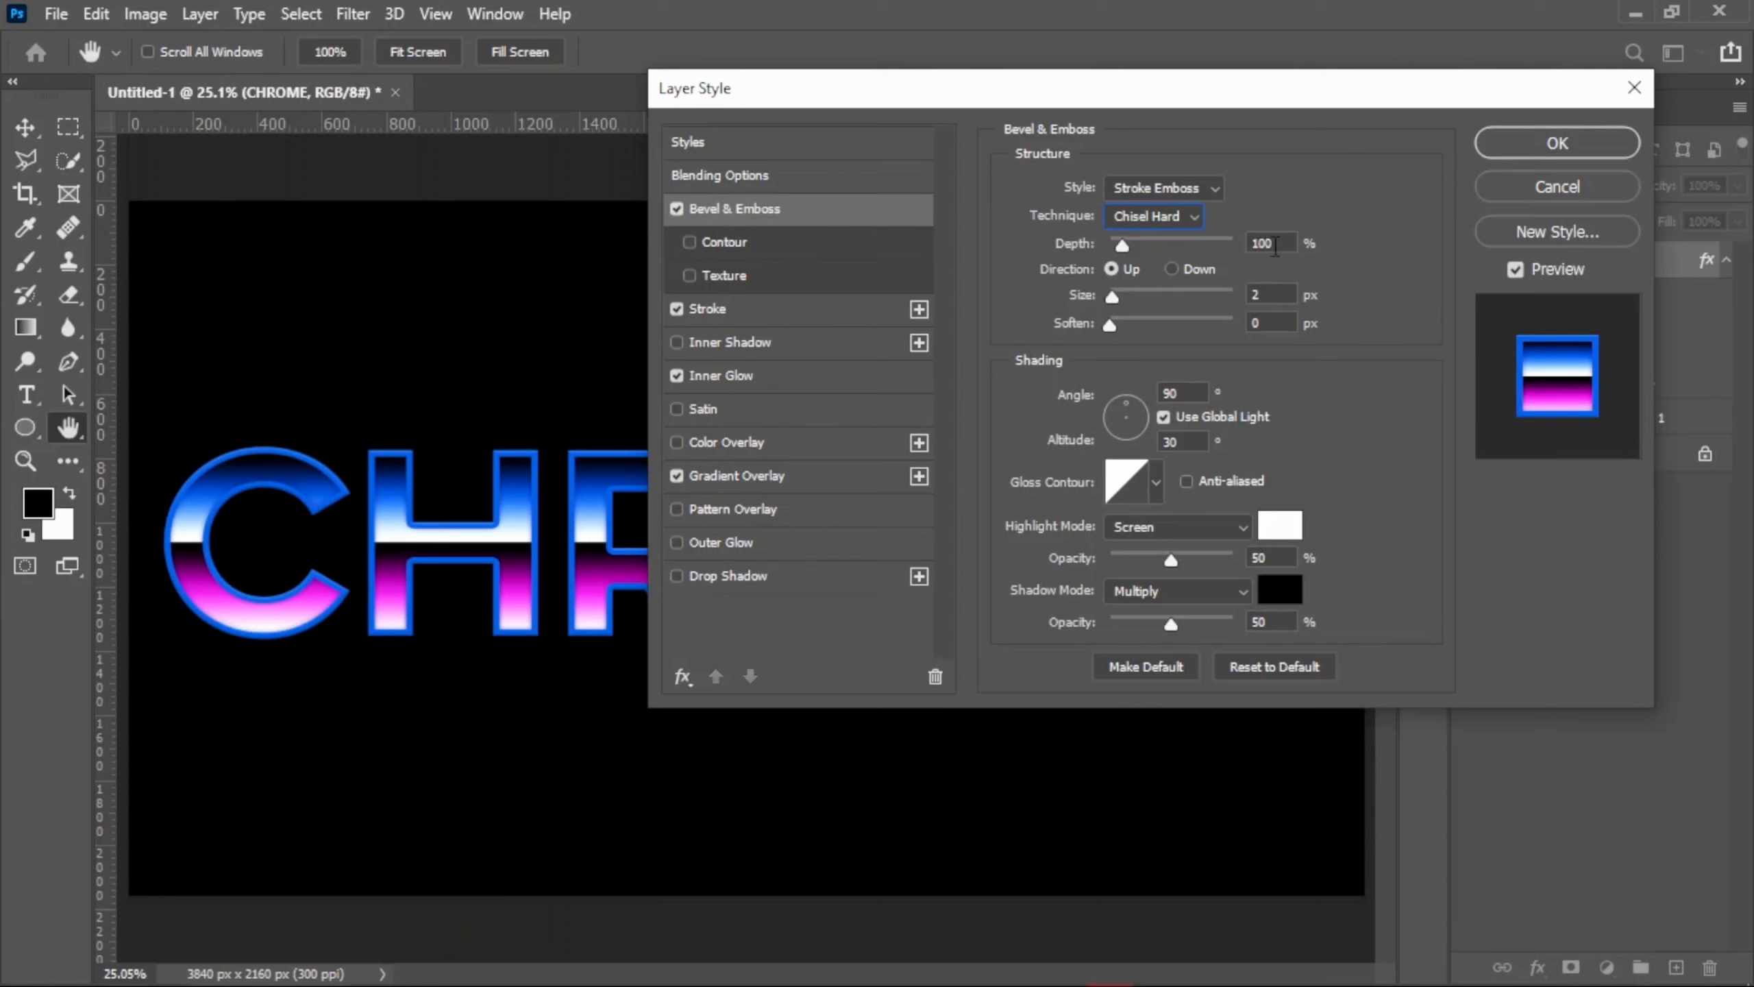
- Set the bevel's depth to 30%, size to 30 px and shading angle to -30°
left_click_drag(1278, 243, 1235, 250)
type("30")
left_click_drag(1277, 297, 1243, 293)
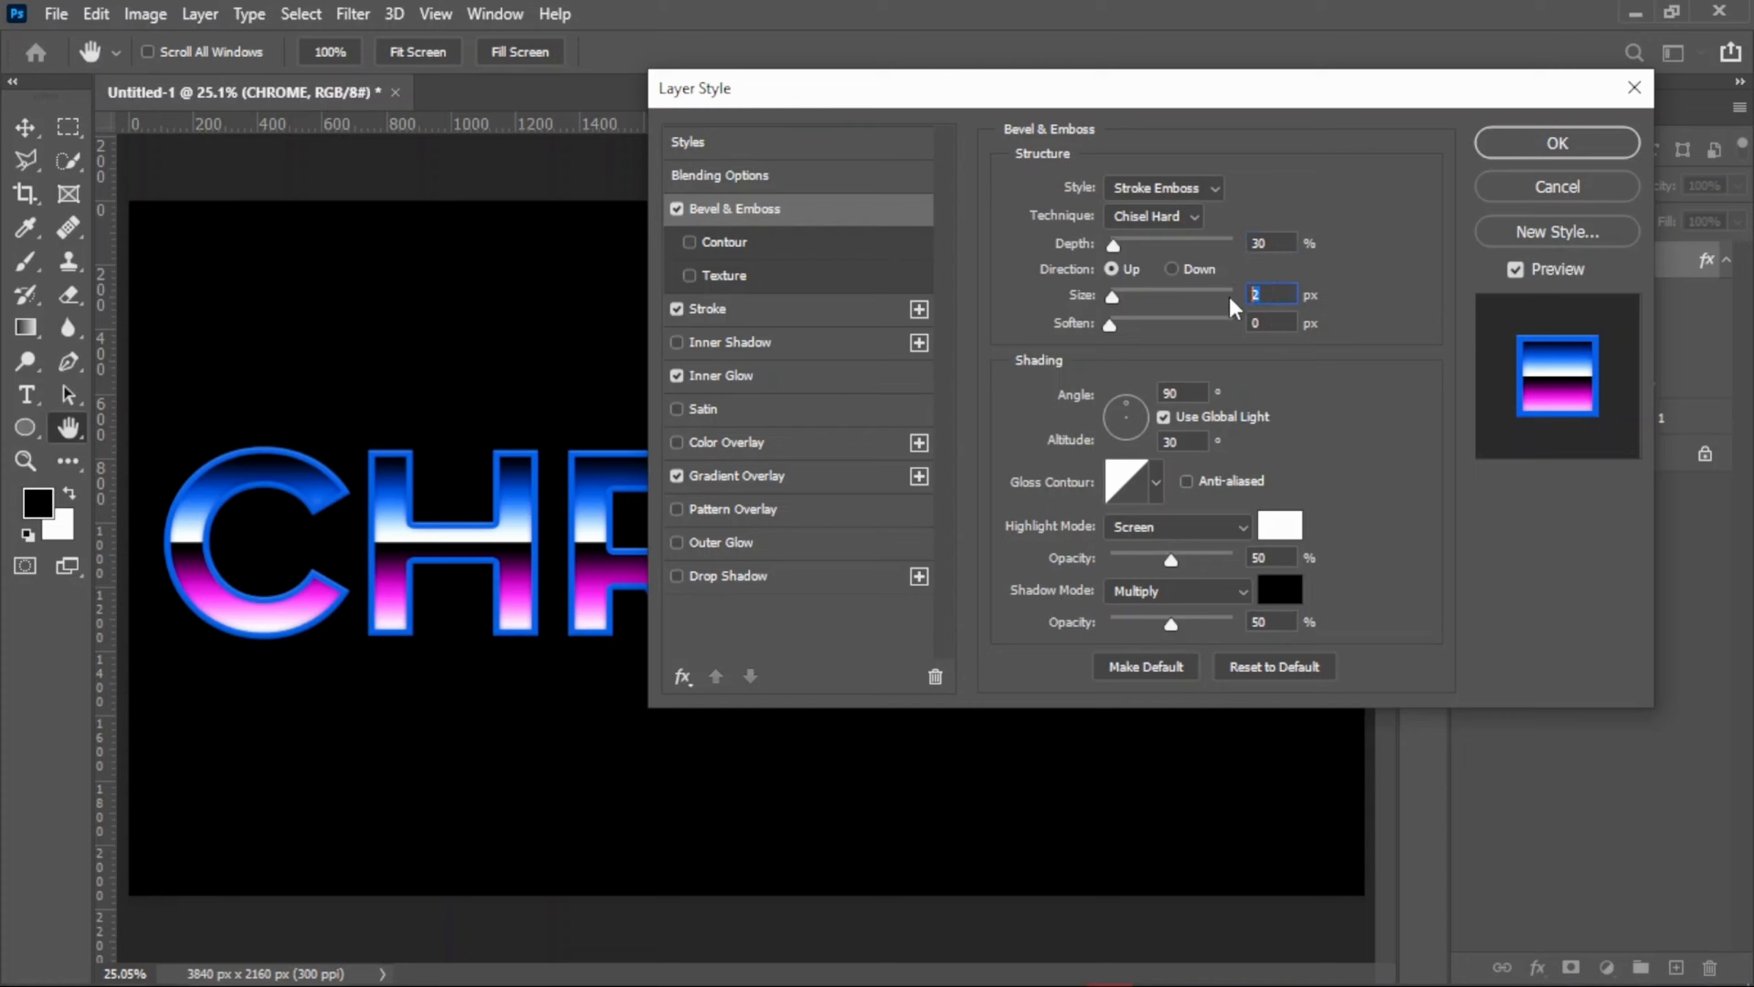
type("30")
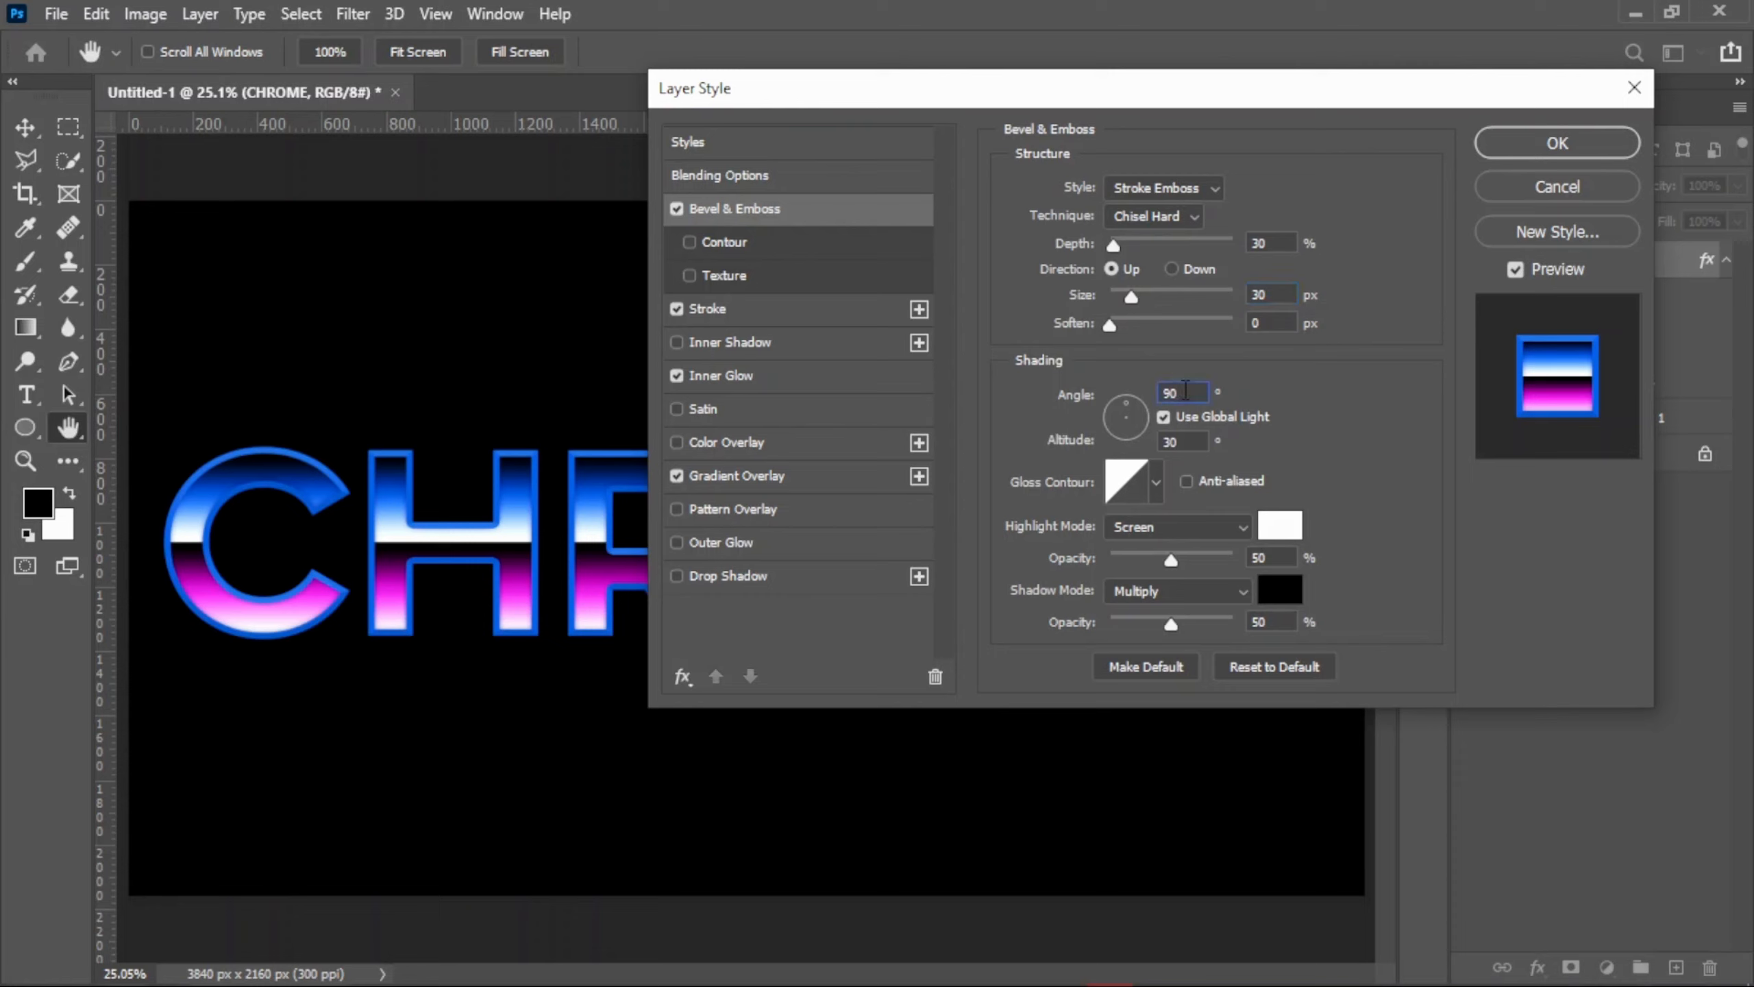
left_click_drag(1185, 391, 1154, 390)
type("-30")
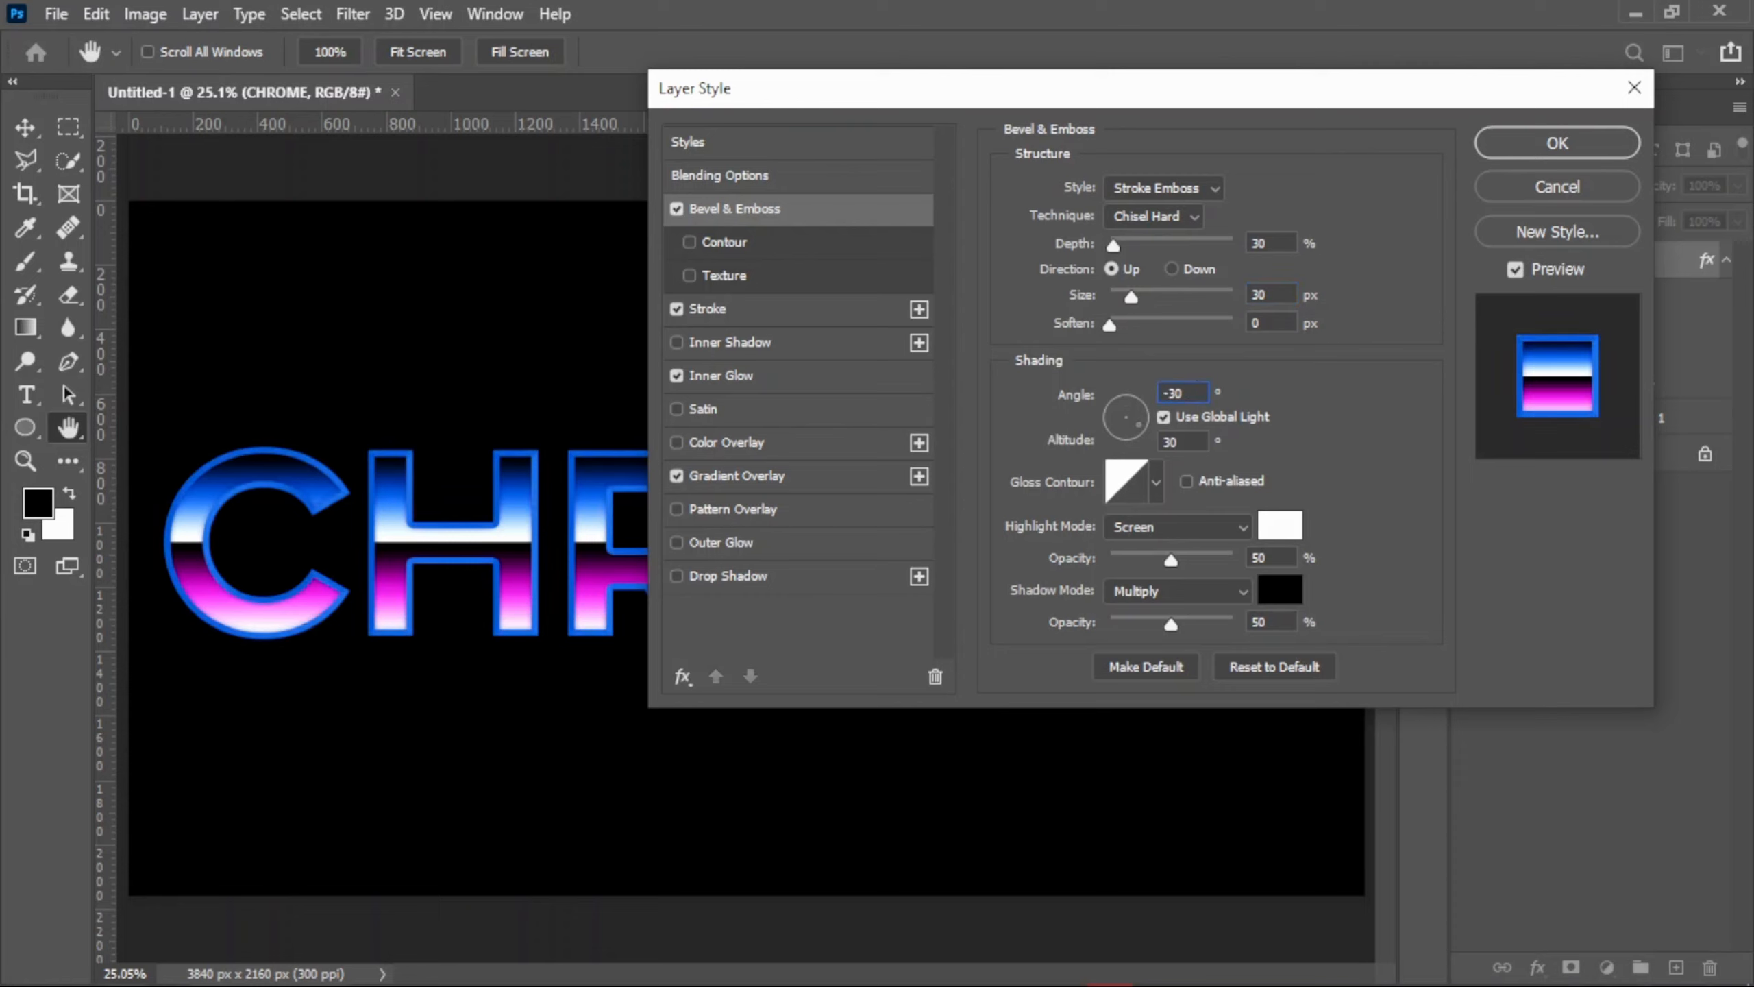
- Apply the multi-peaked Ring - Double gloss contour to the bevel and set both highlight and shadow opacity to 100%
left_click(1156, 482)
left_click(1082, 582)
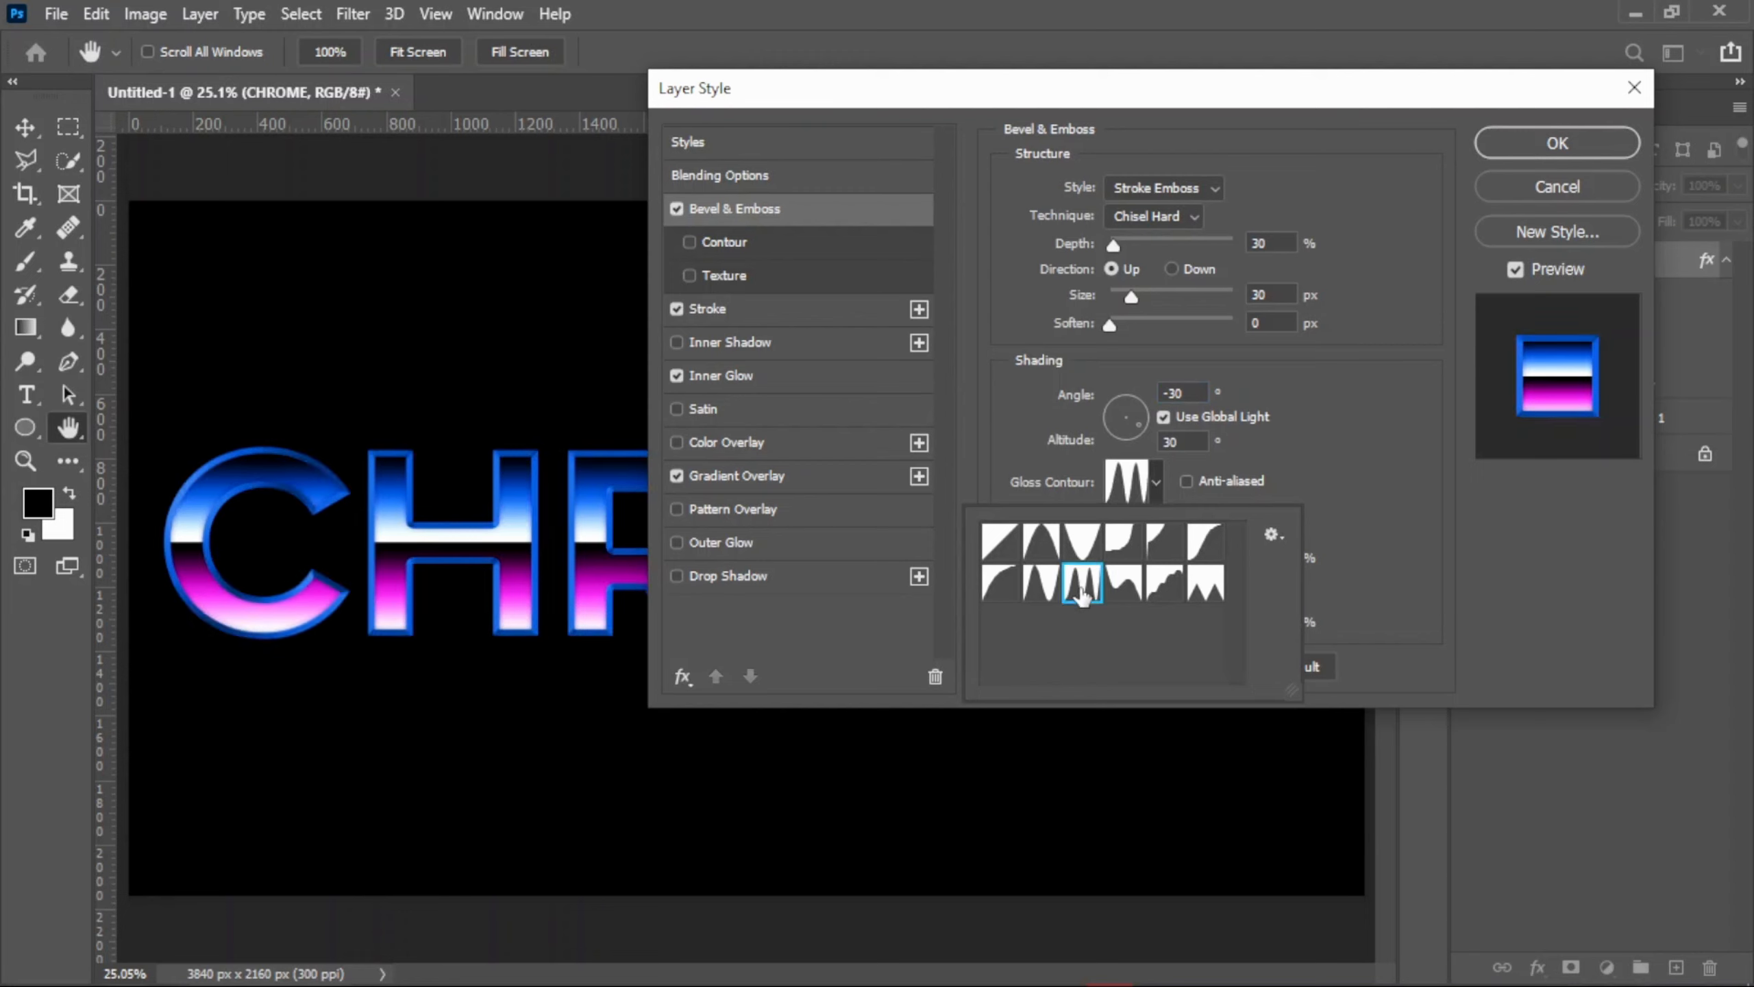
left_click(1151, 488)
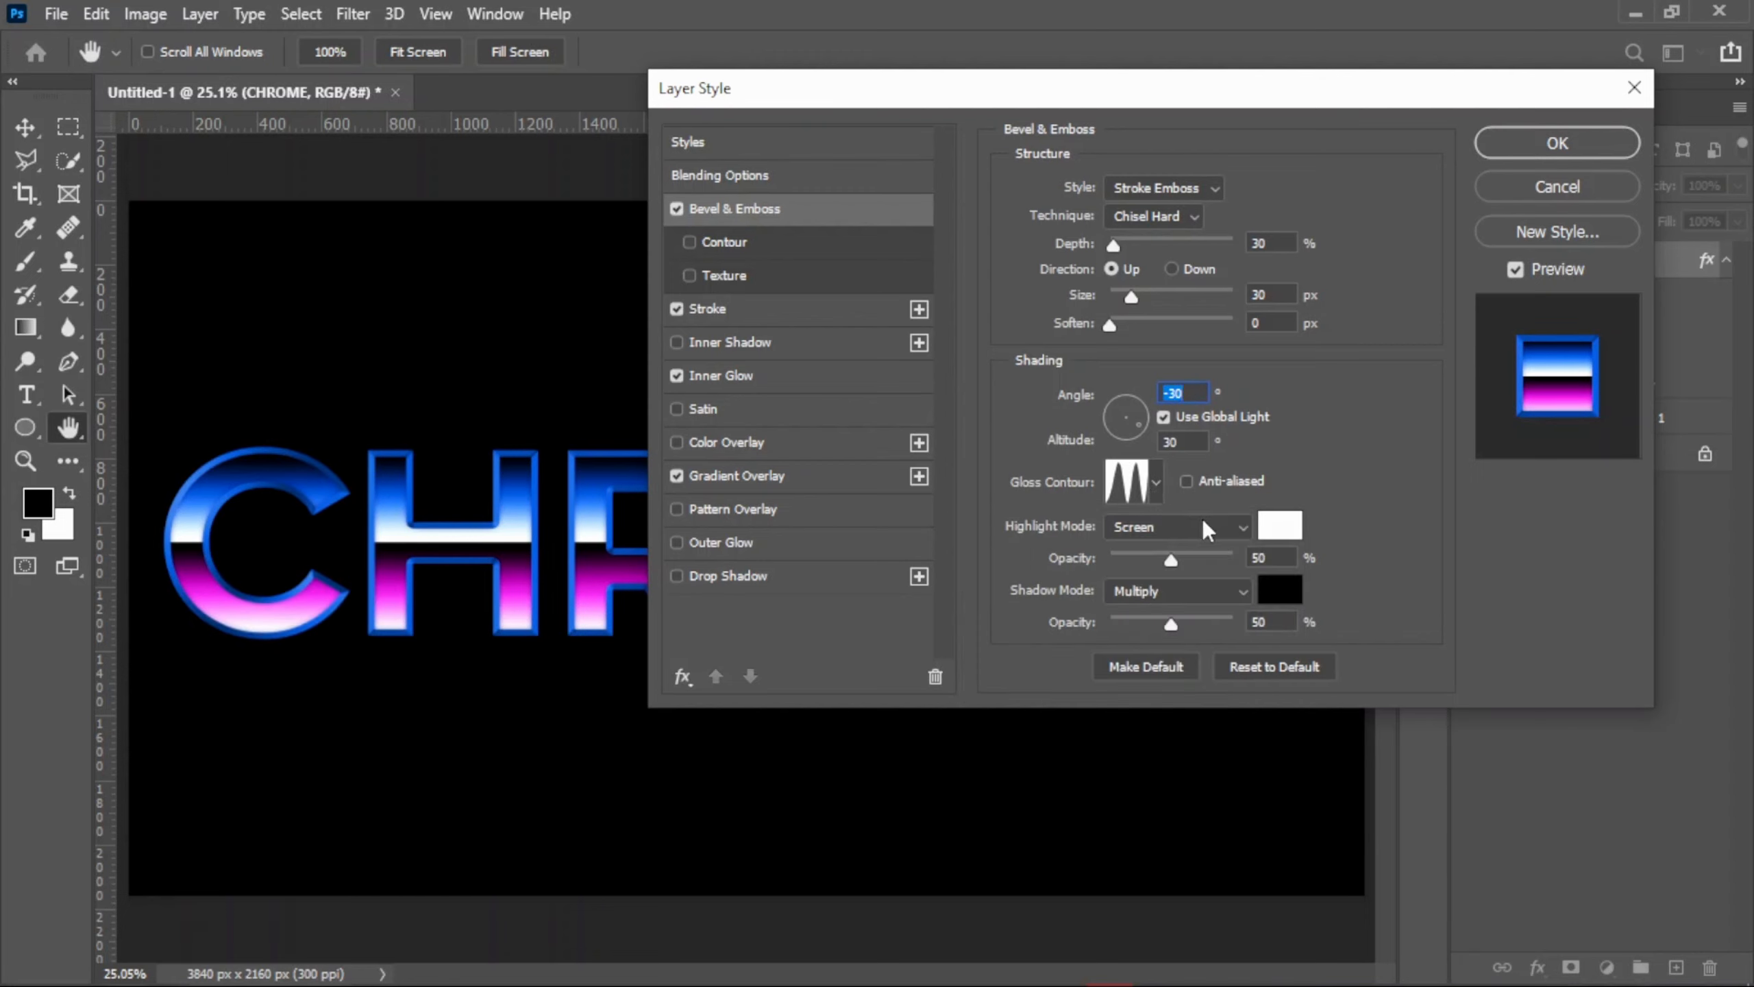
left_click_drag(1170, 557, 1337, 562)
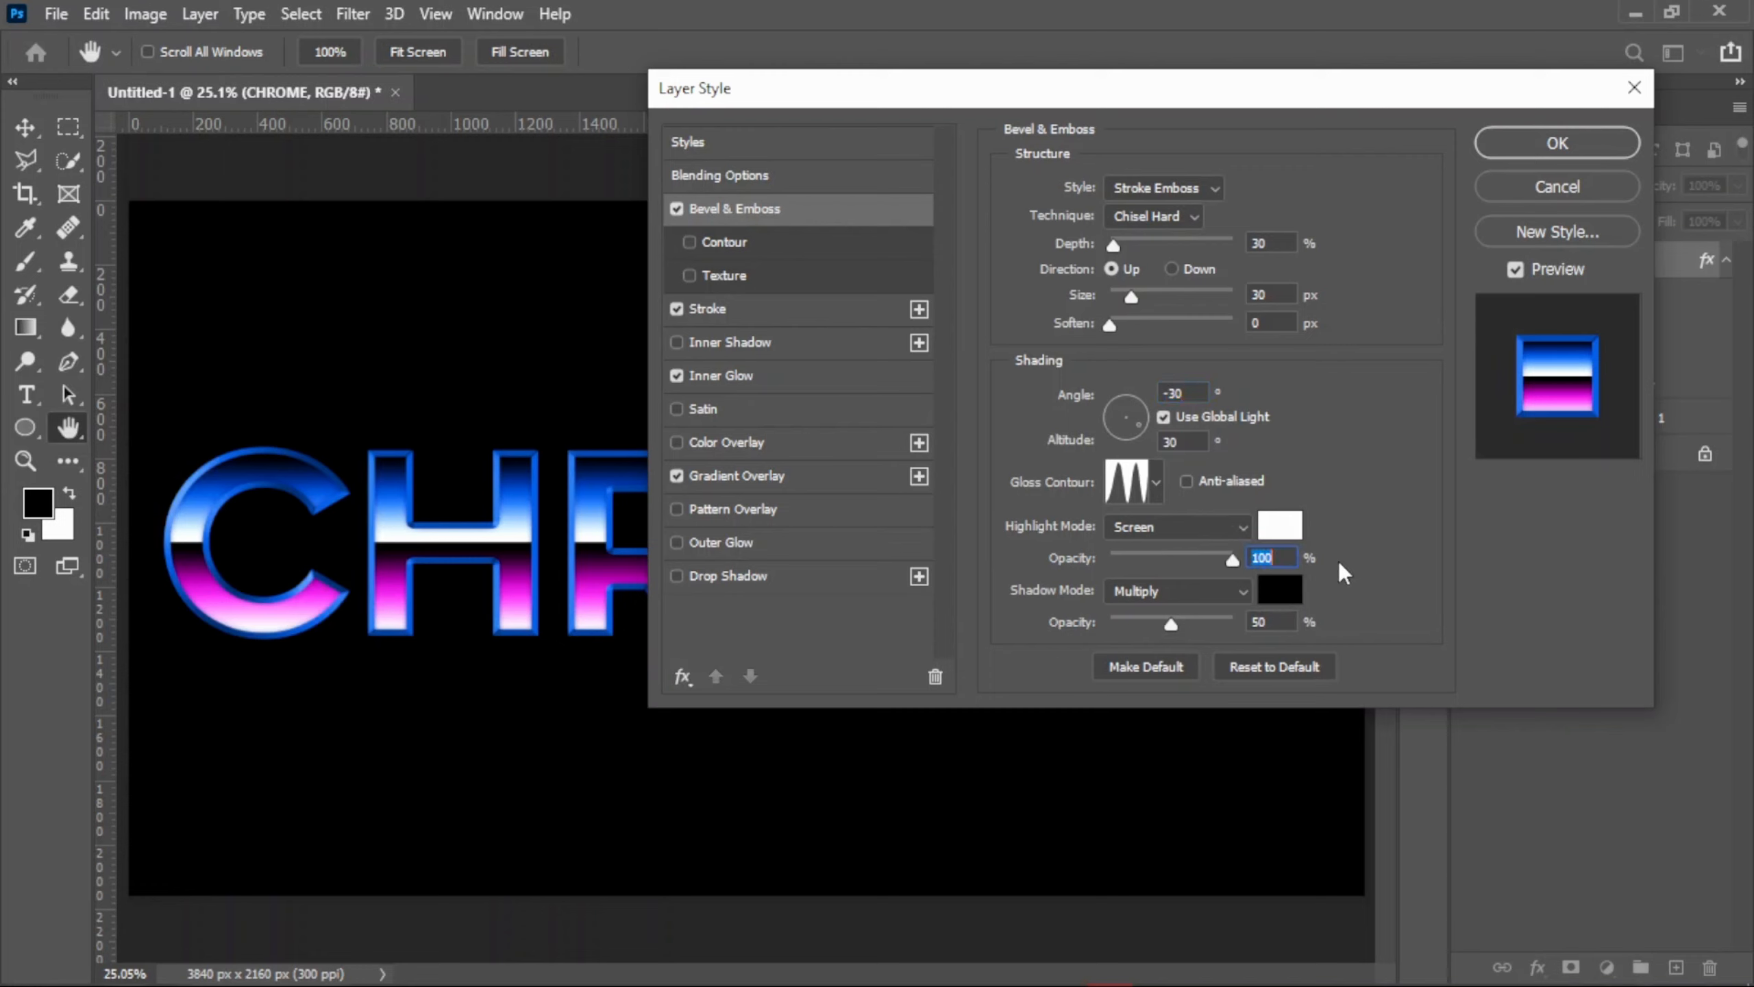
left_click_drag(1168, 622, 1333, 611)
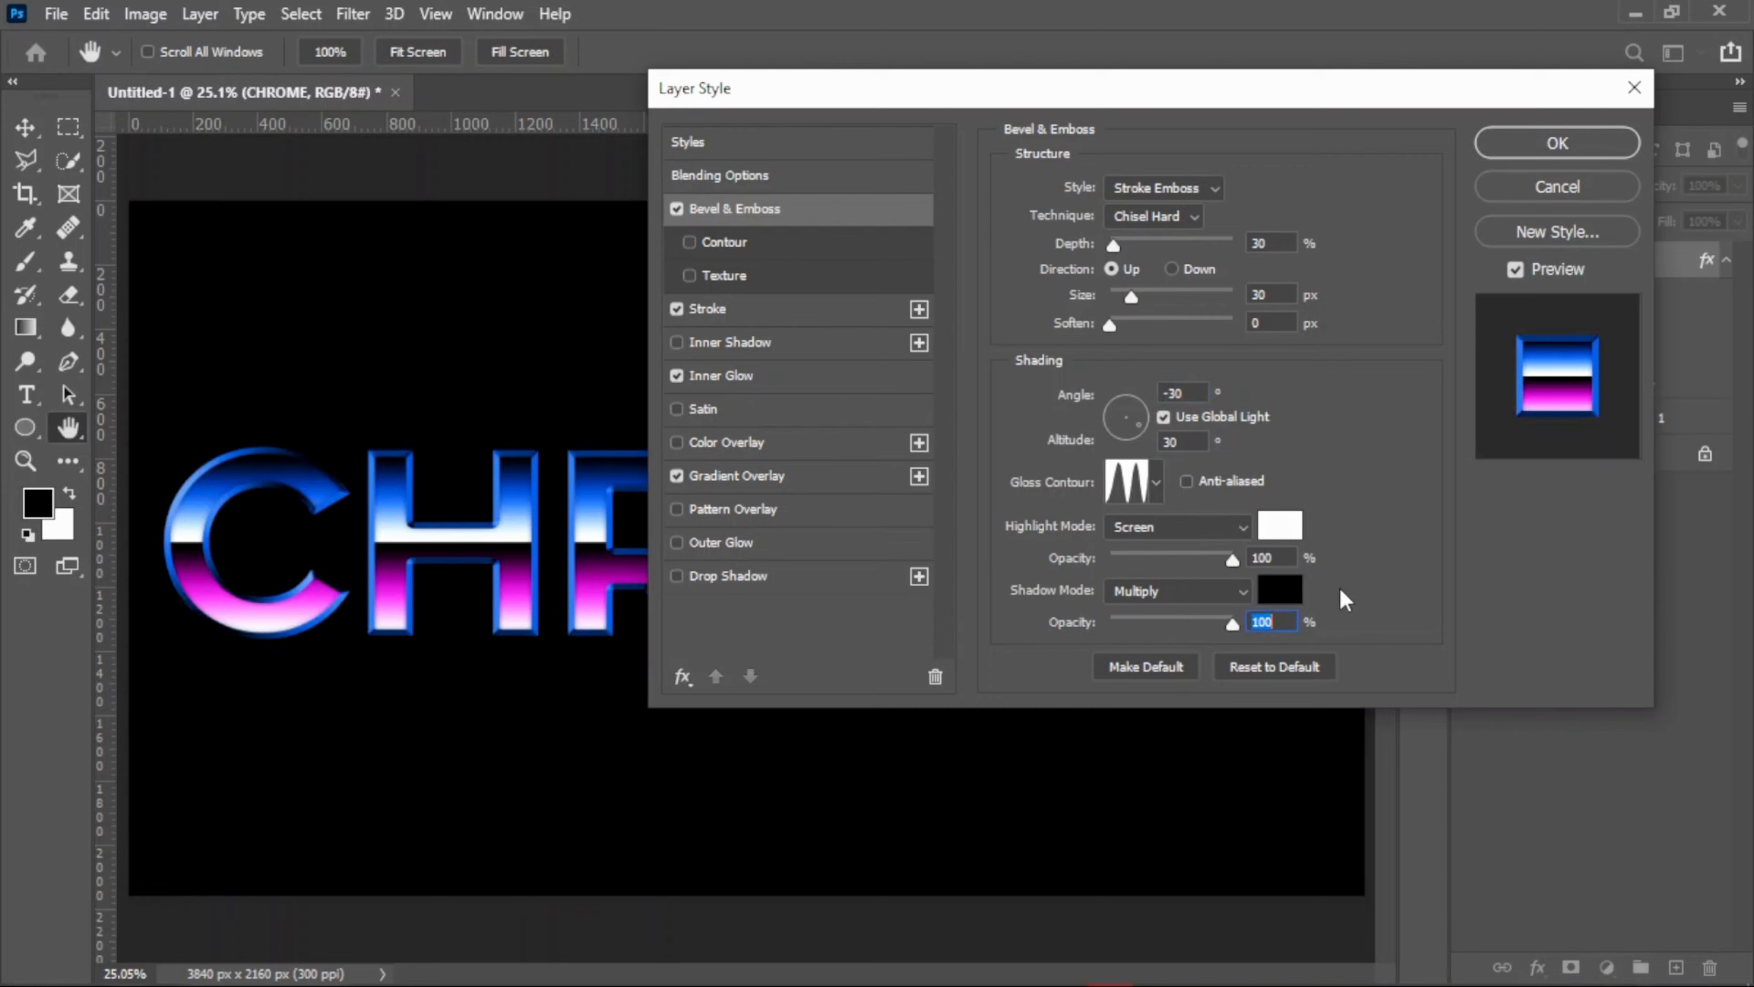
- Enable the bevel's Contour option with a range of 50%
left_click(726, 246)
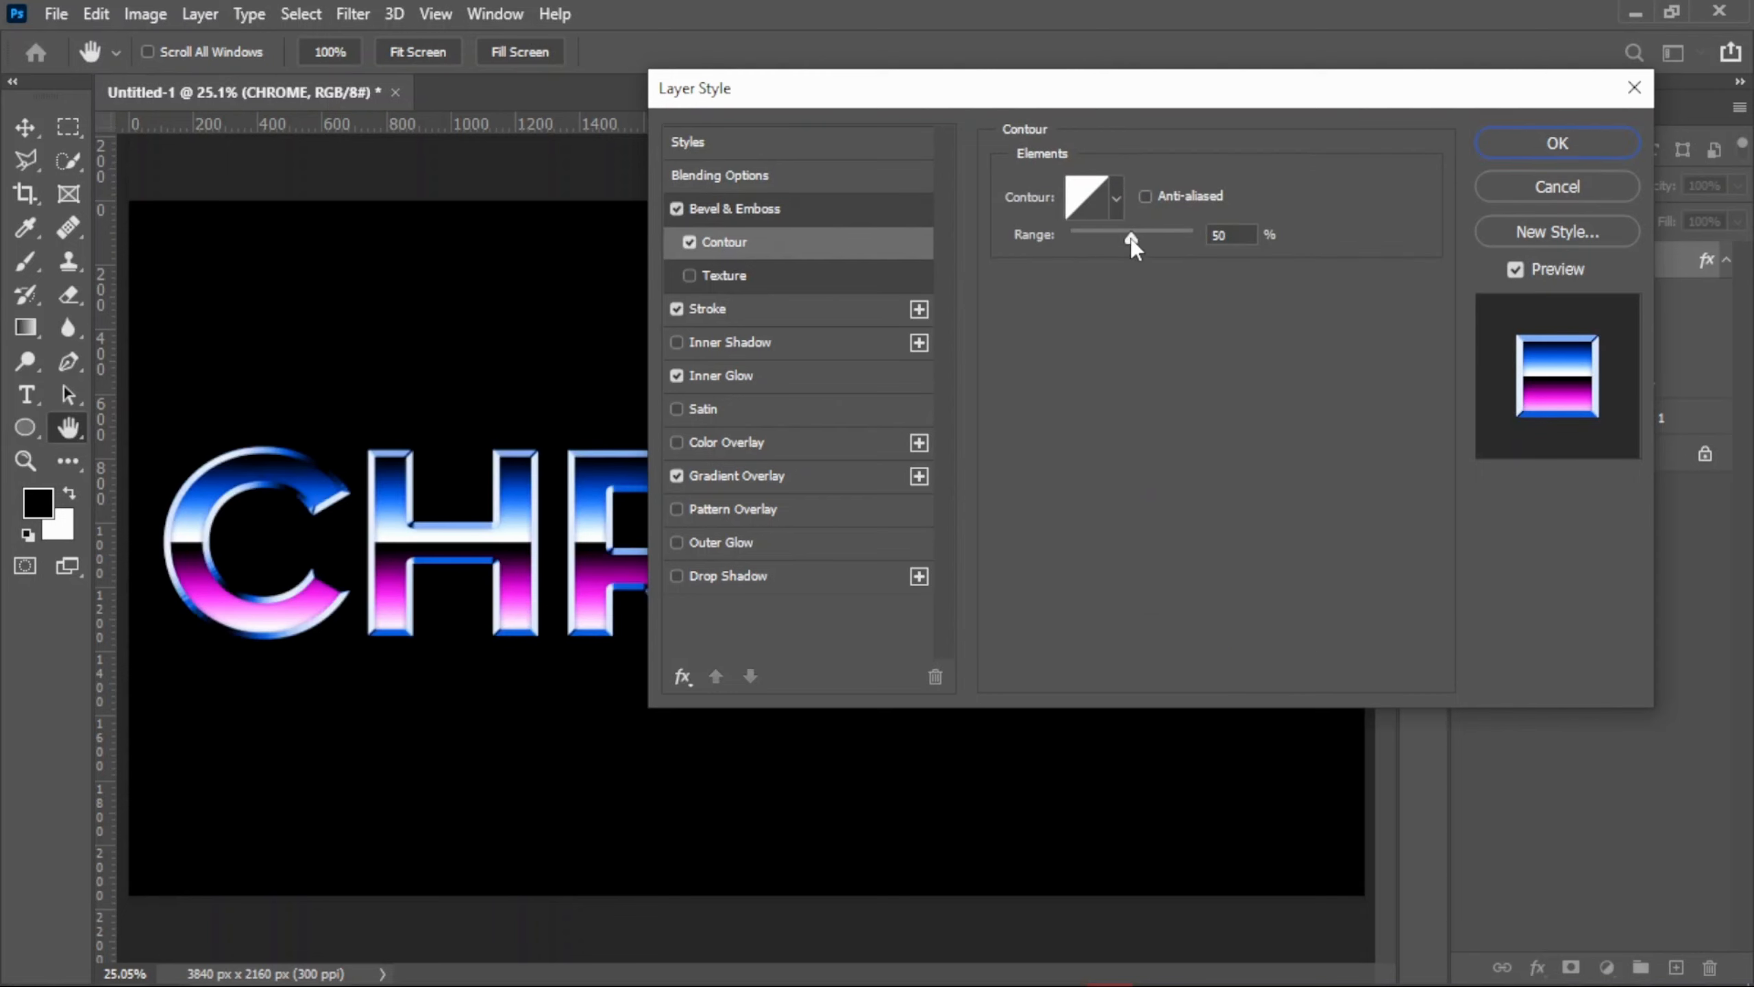
left_click_drag(1131, 239, 1227, 237)
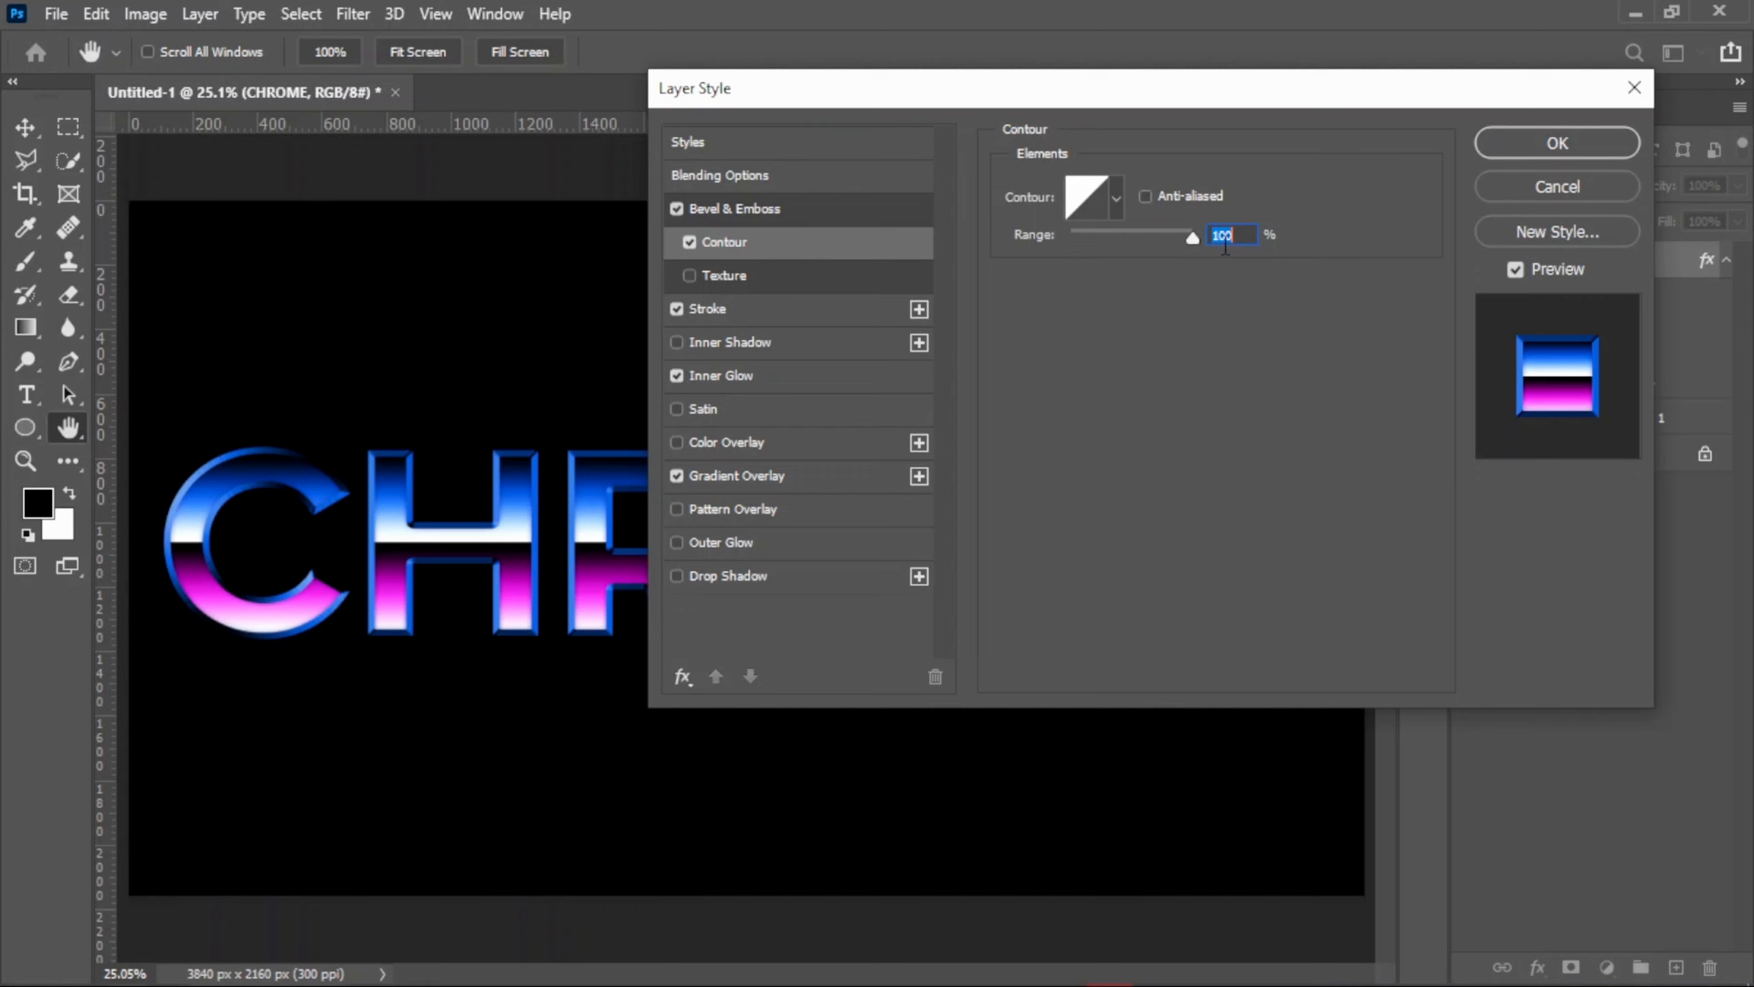
type("50")
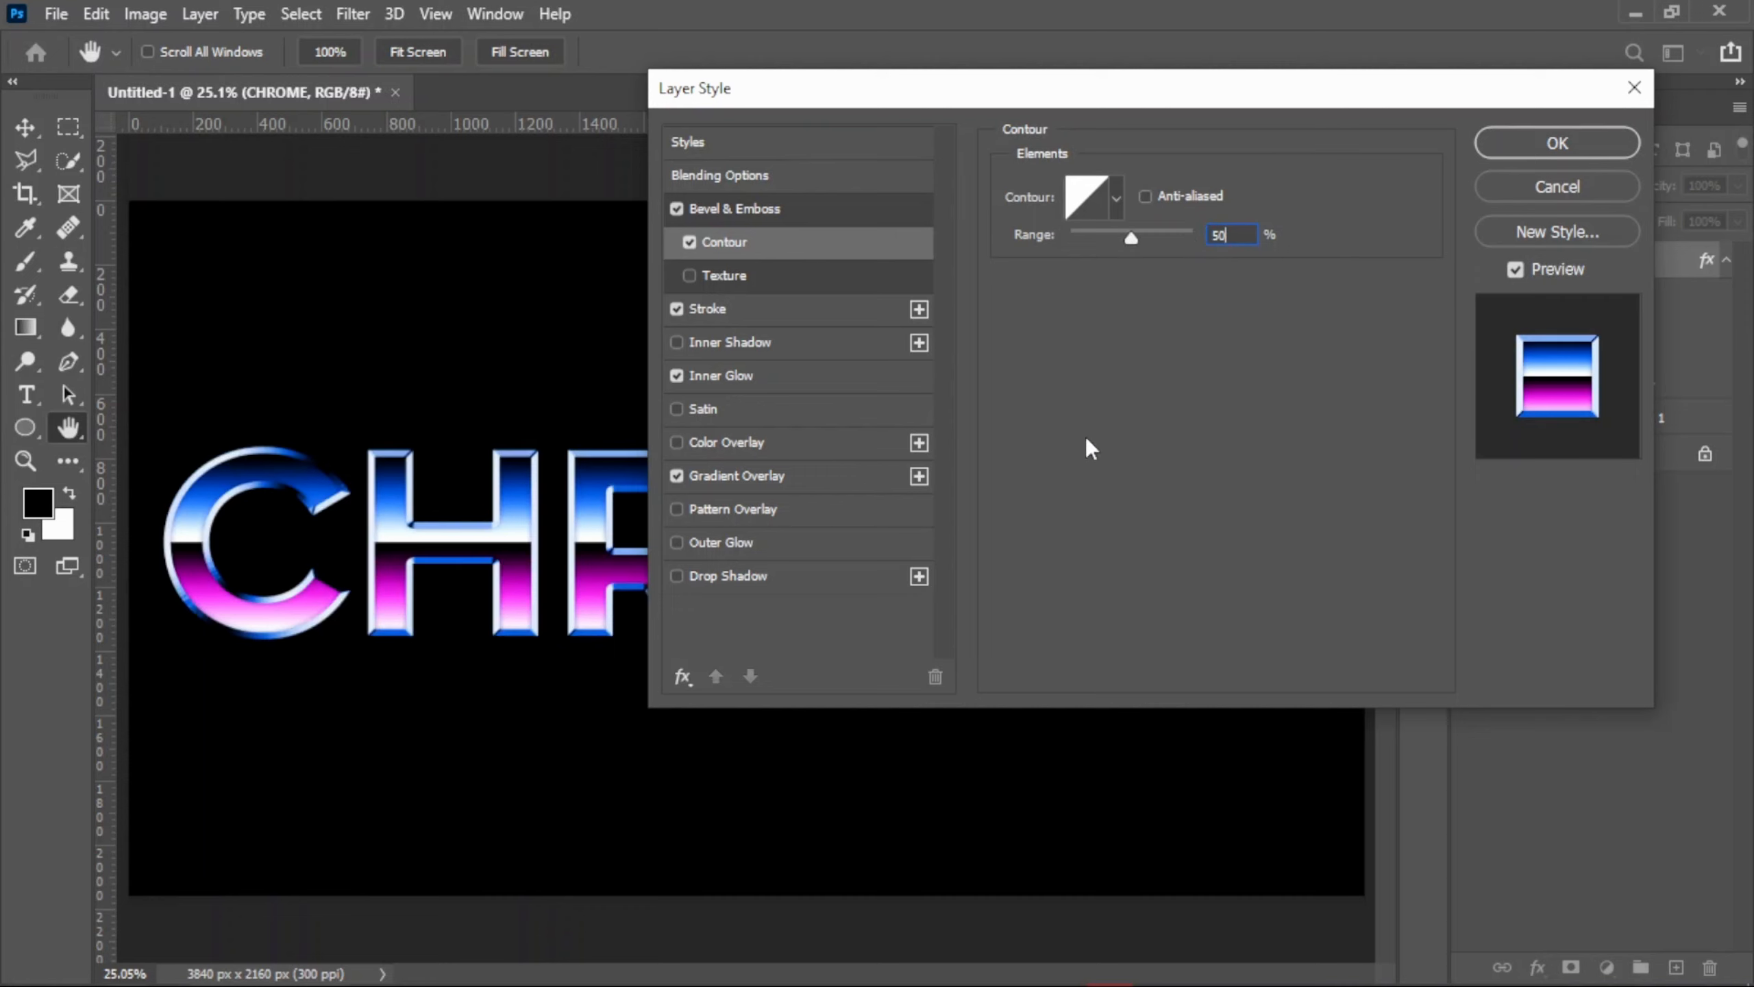
- Enable an Outer Glow with the dark blue colour 0f1e82 and the Linear Dodge (Add) blend mode
left_click(729, 542)
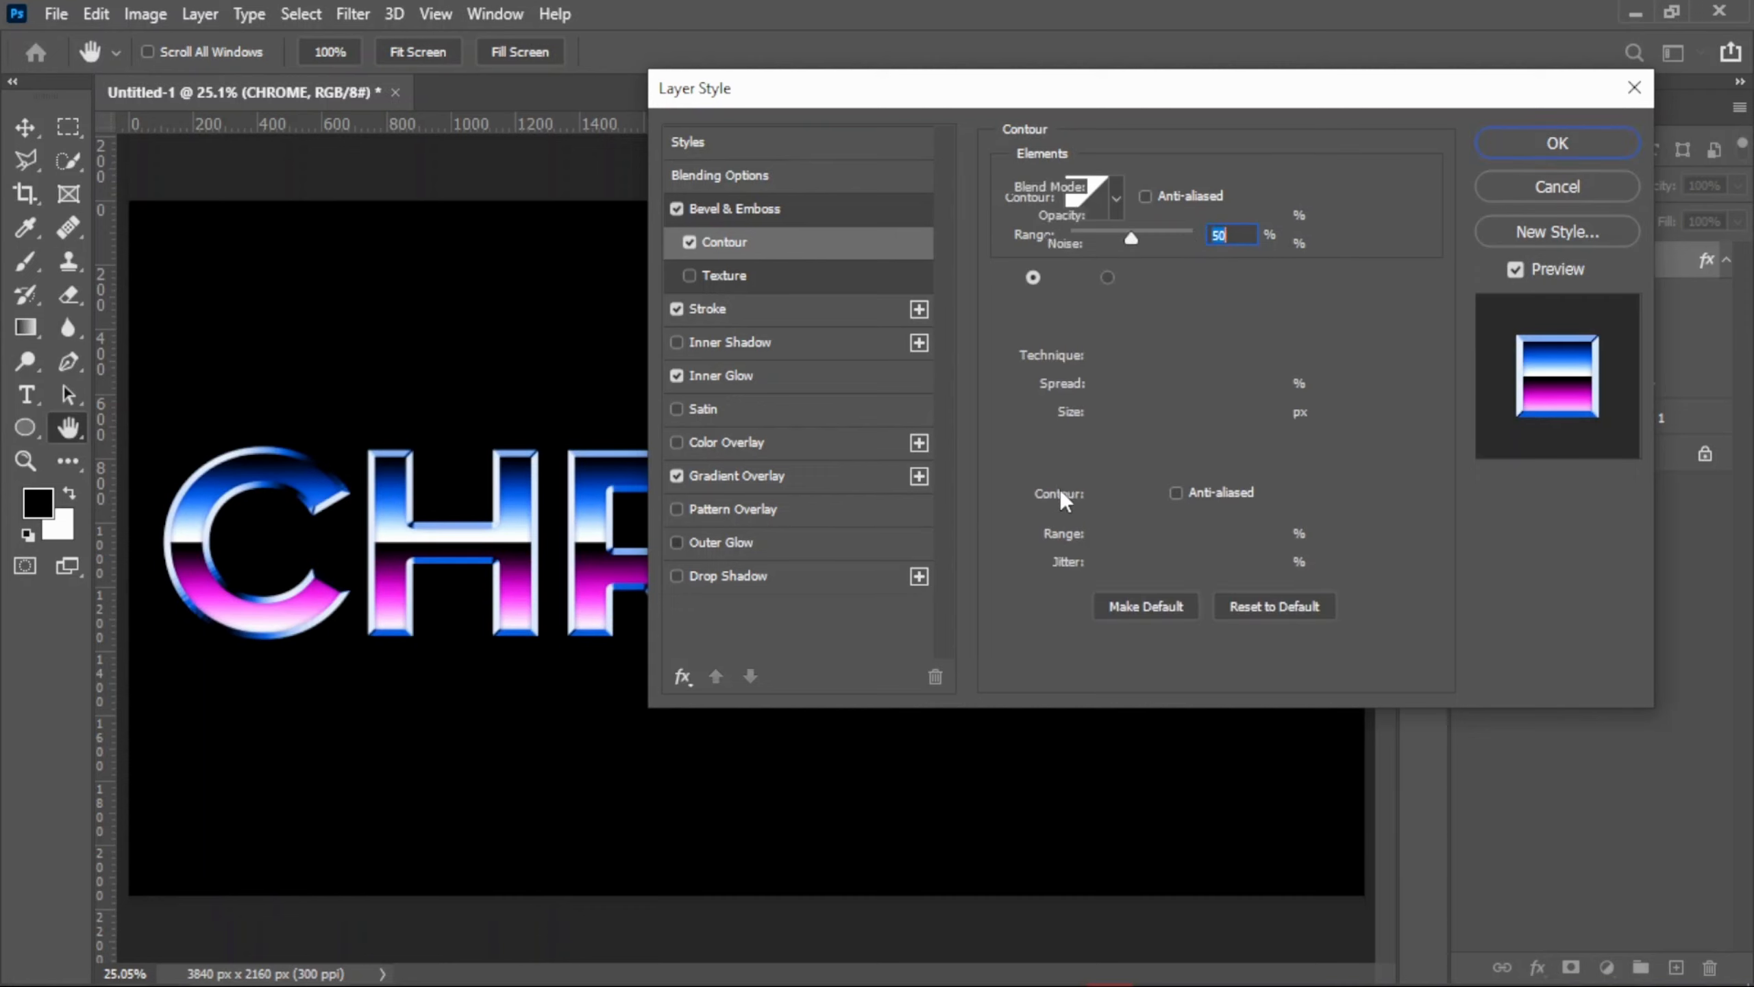
left_click(1058, 278)
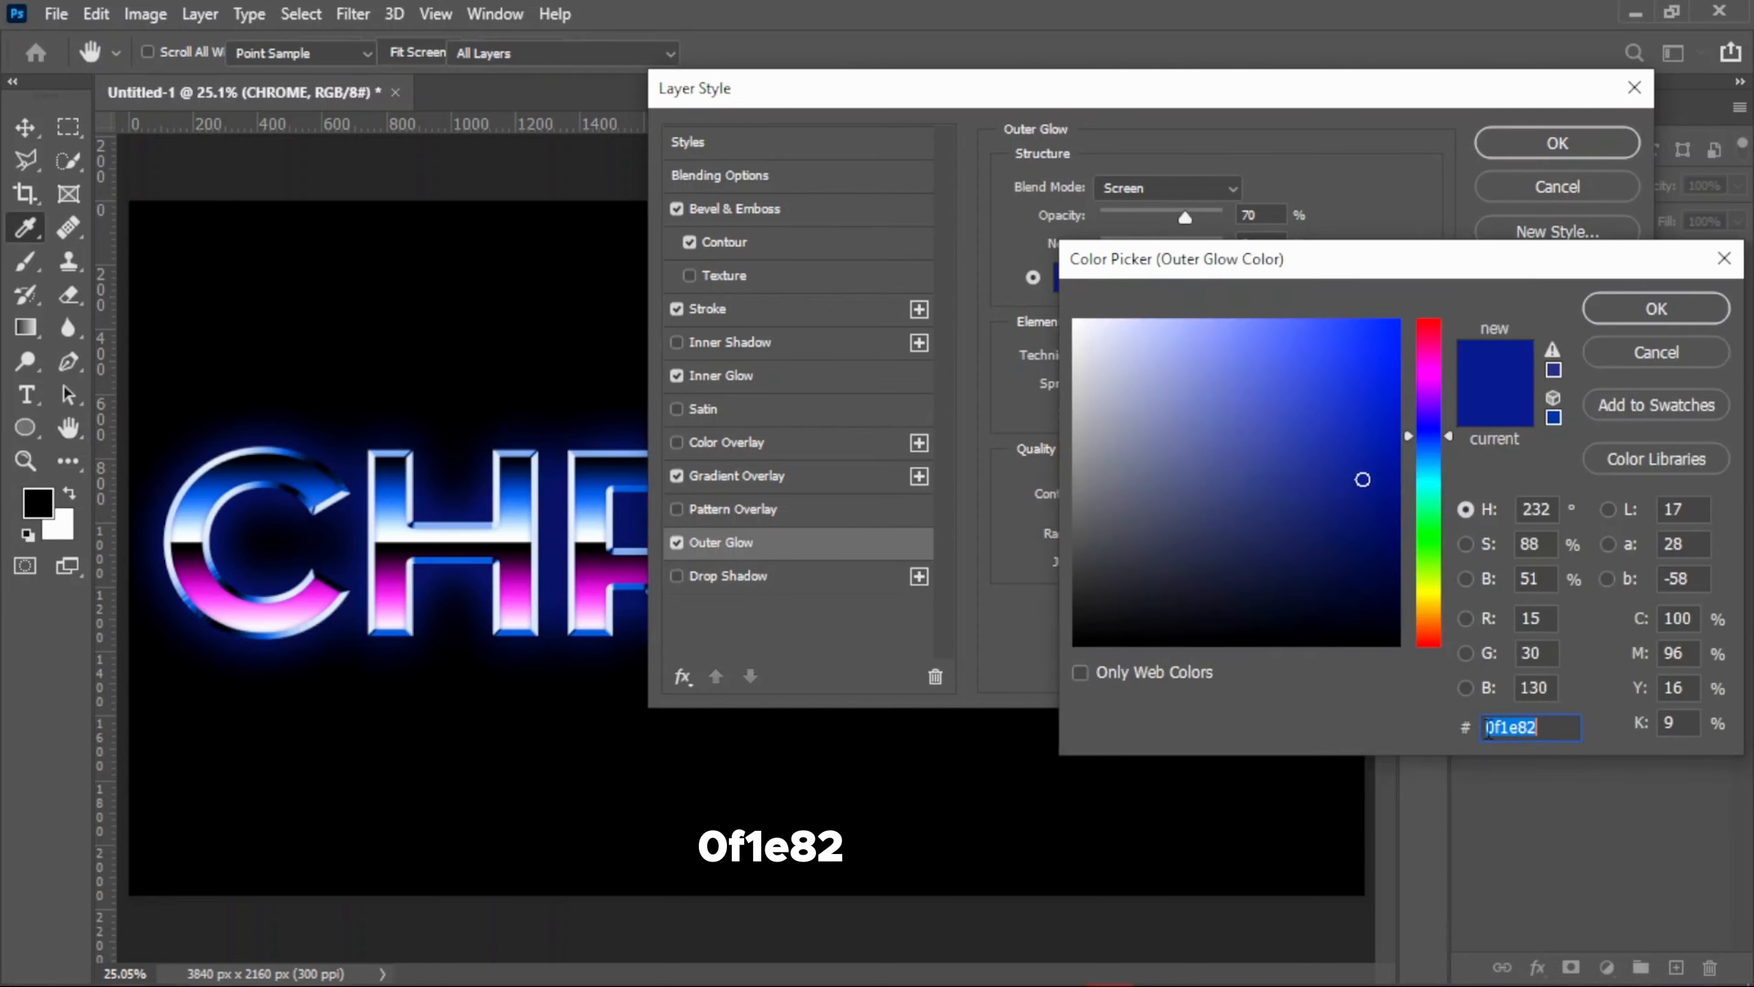
left_click(1559, 734)
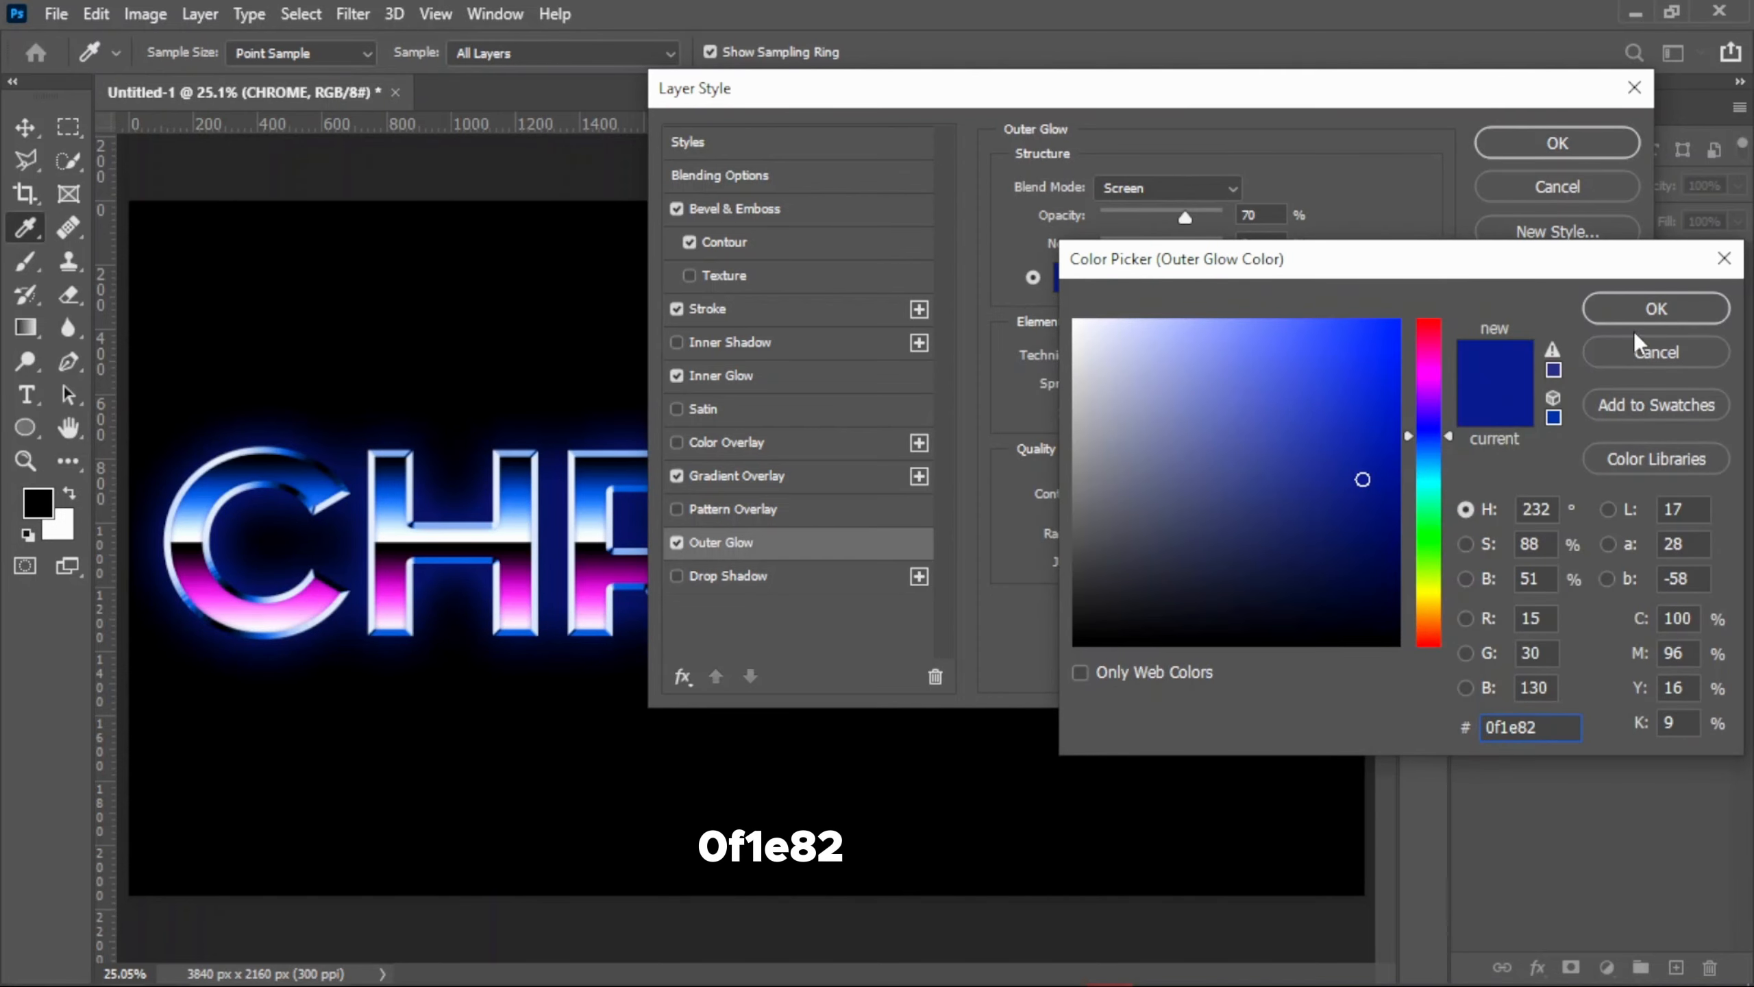
left_click(1631, 313)
left_click(1219, 184)
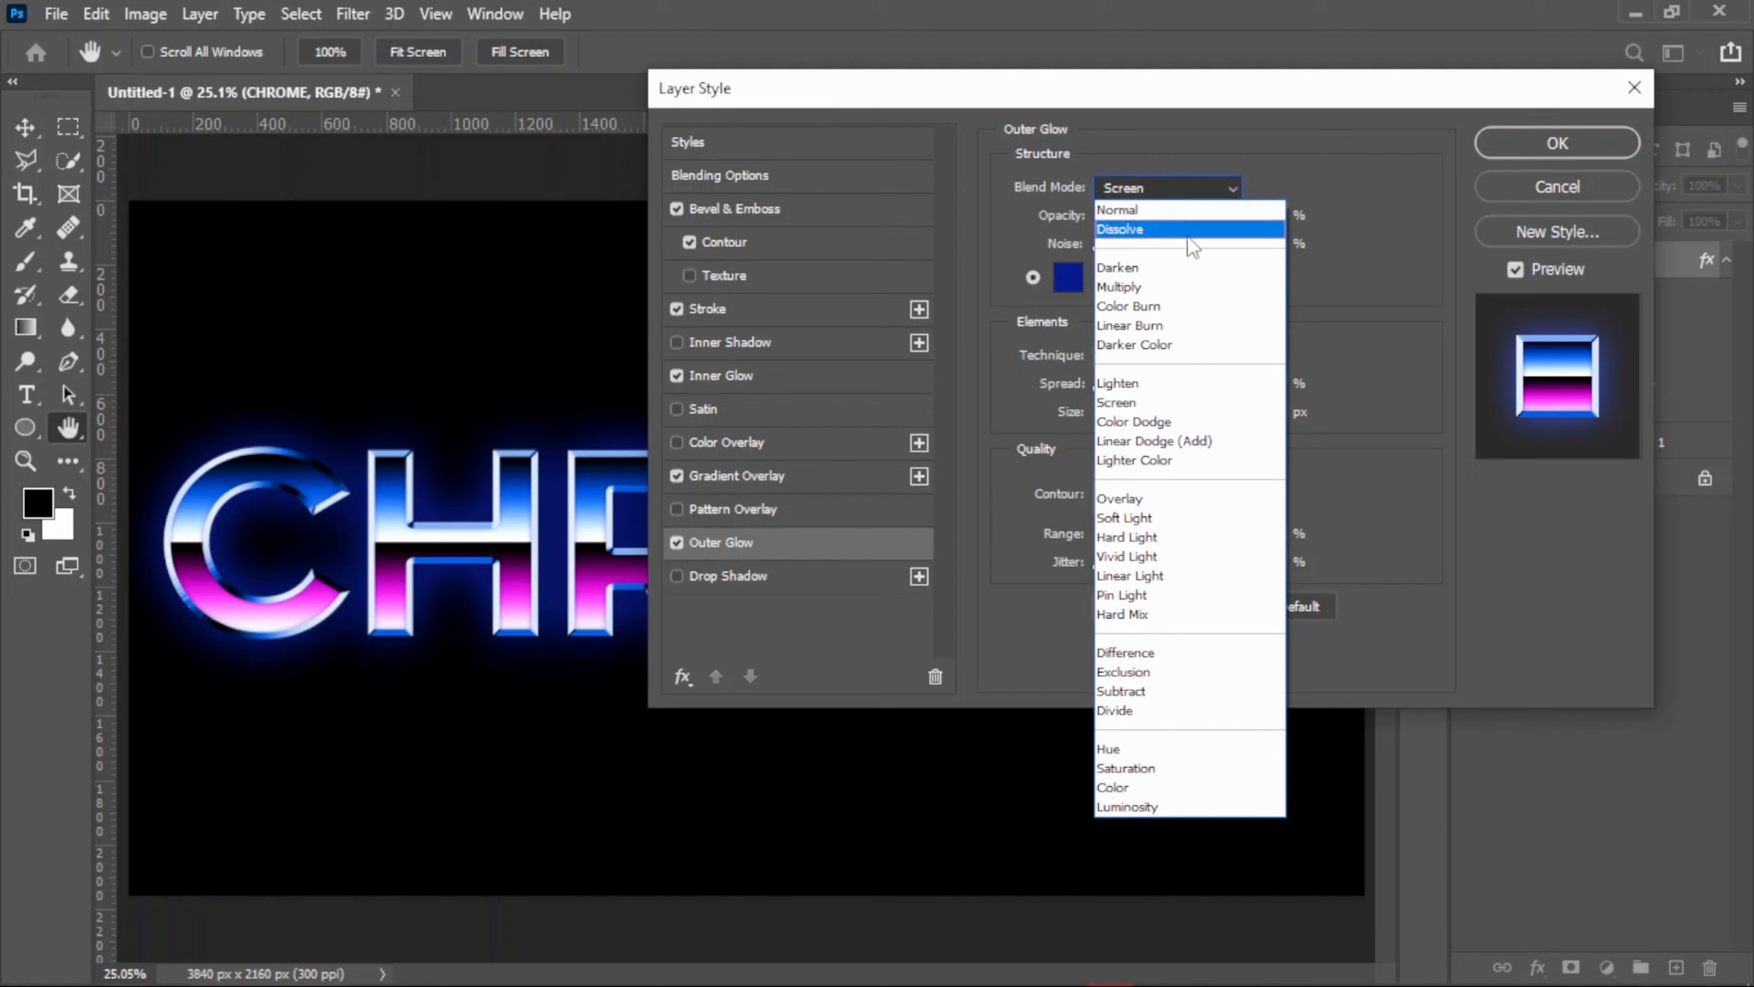
left_click(1148, 444)
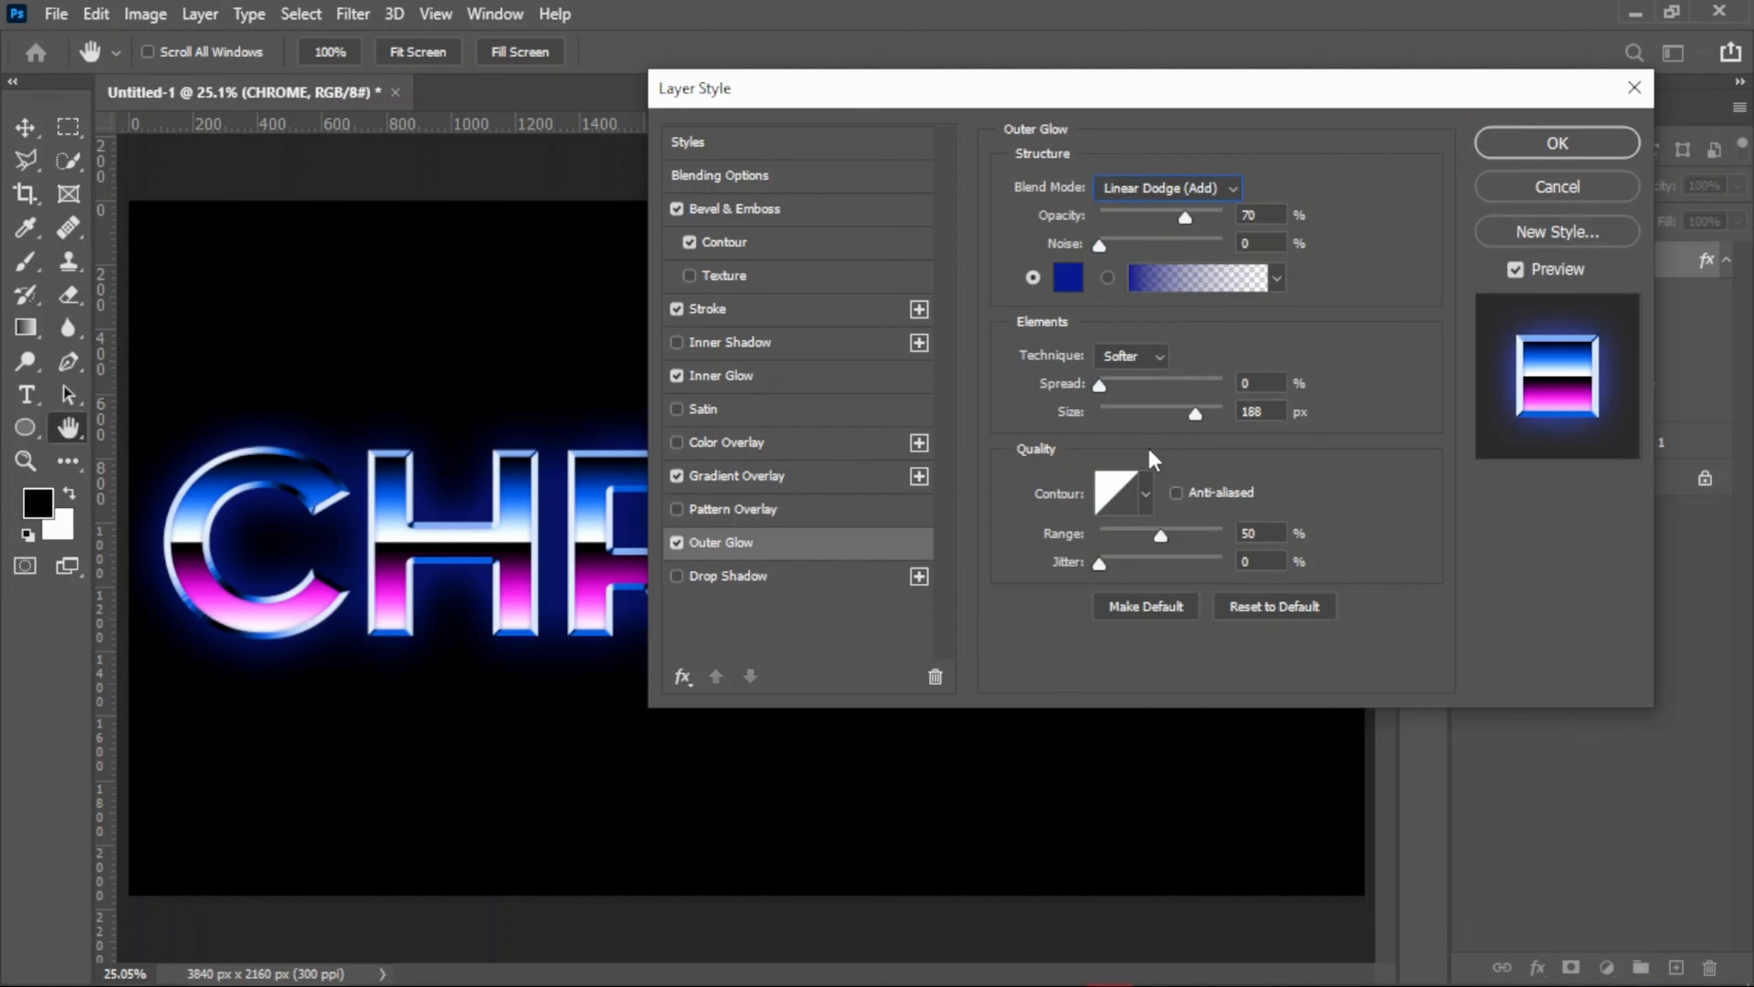
left_click(1154, 193)
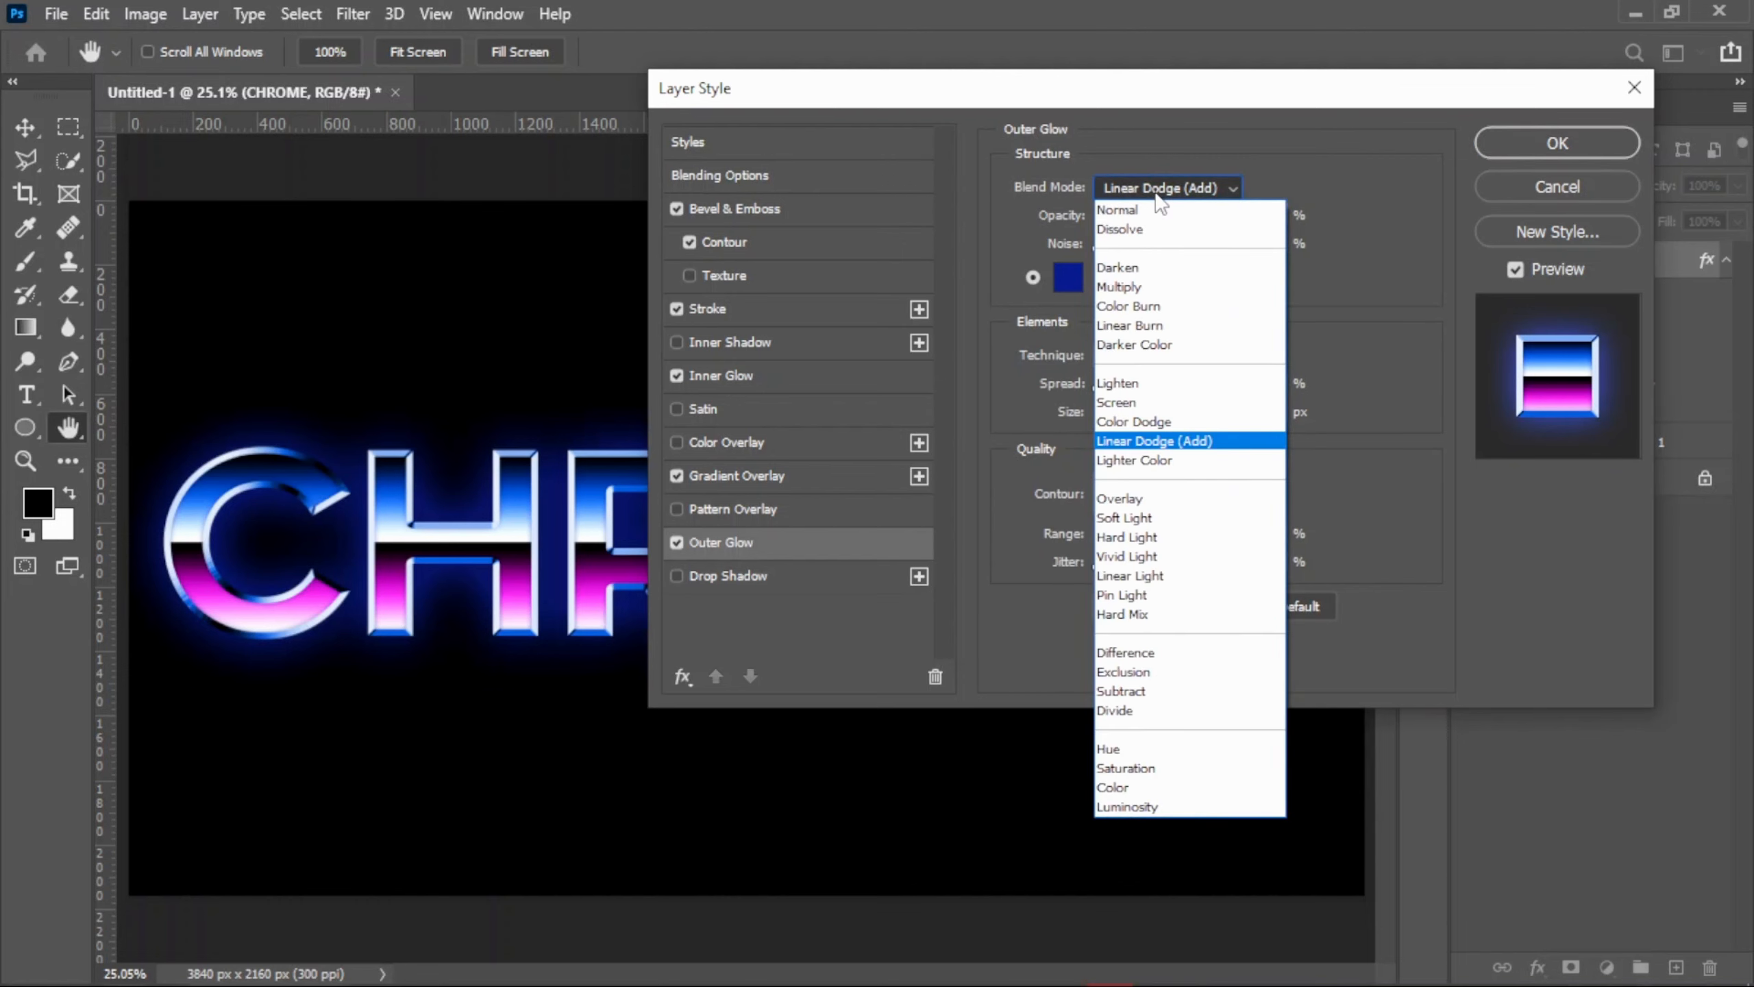
left_click(1203, 442)
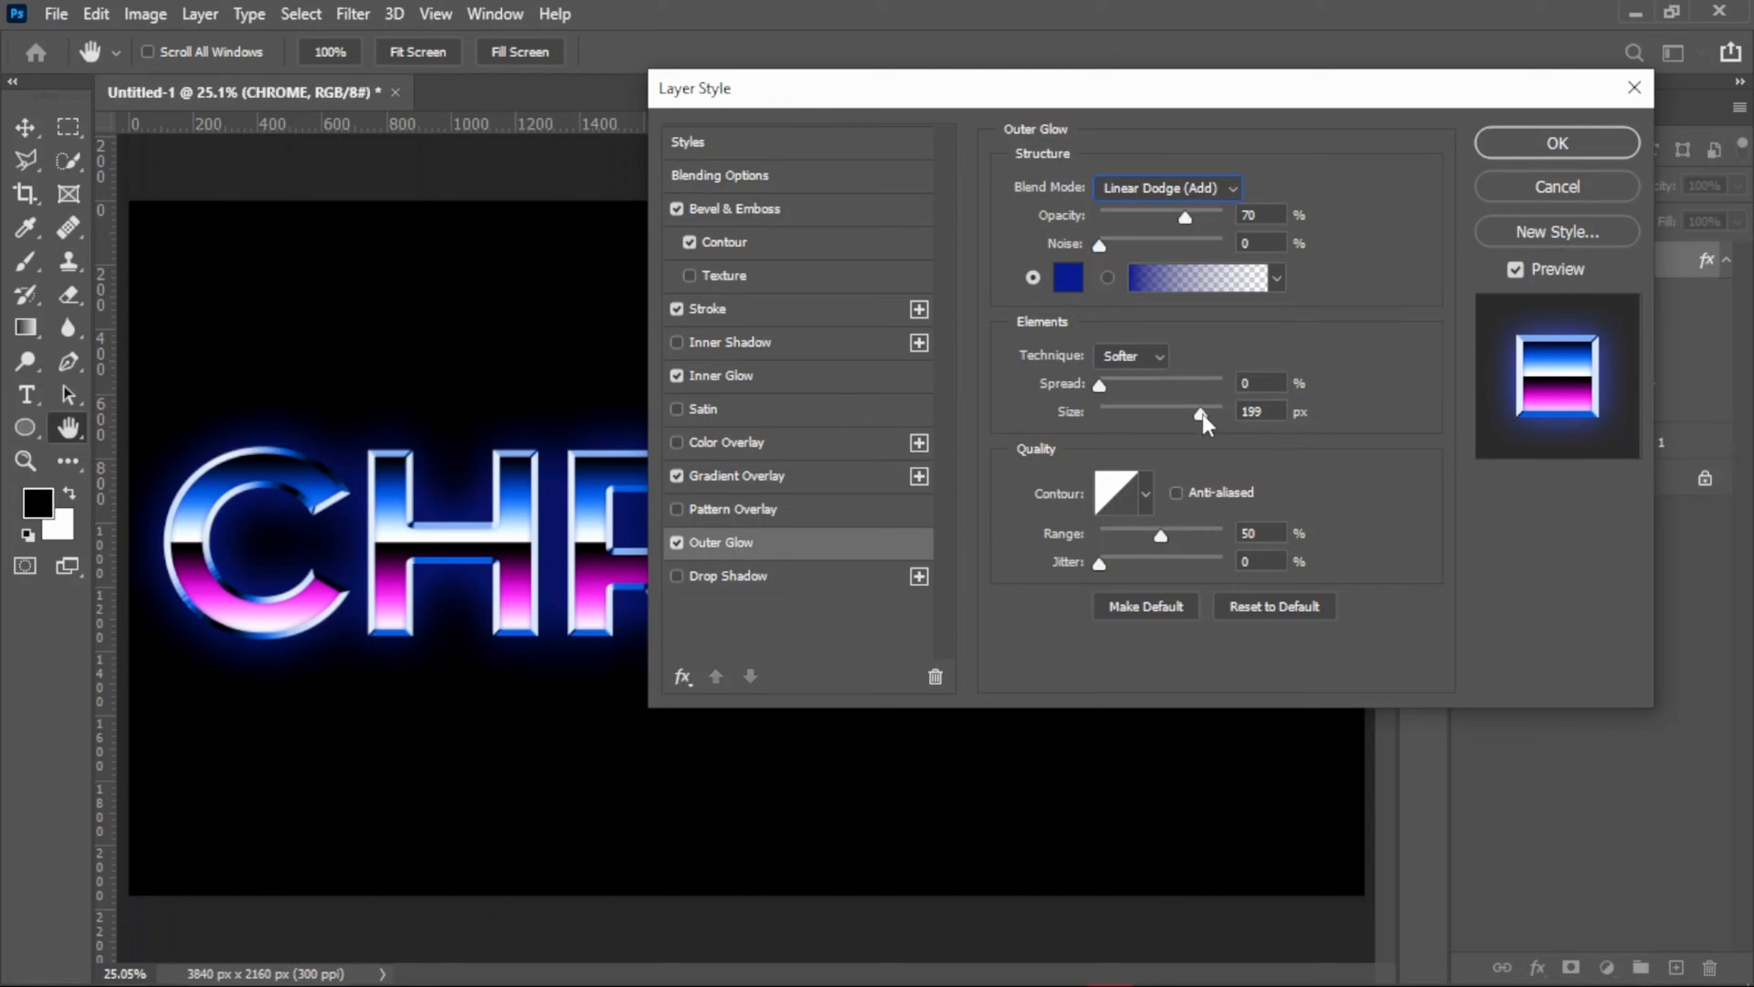
- Set the outer glow's size to 180 px and accept the layer style
left_click_drag(1203, 414, 1187, 413)
double_click(1255, 411)
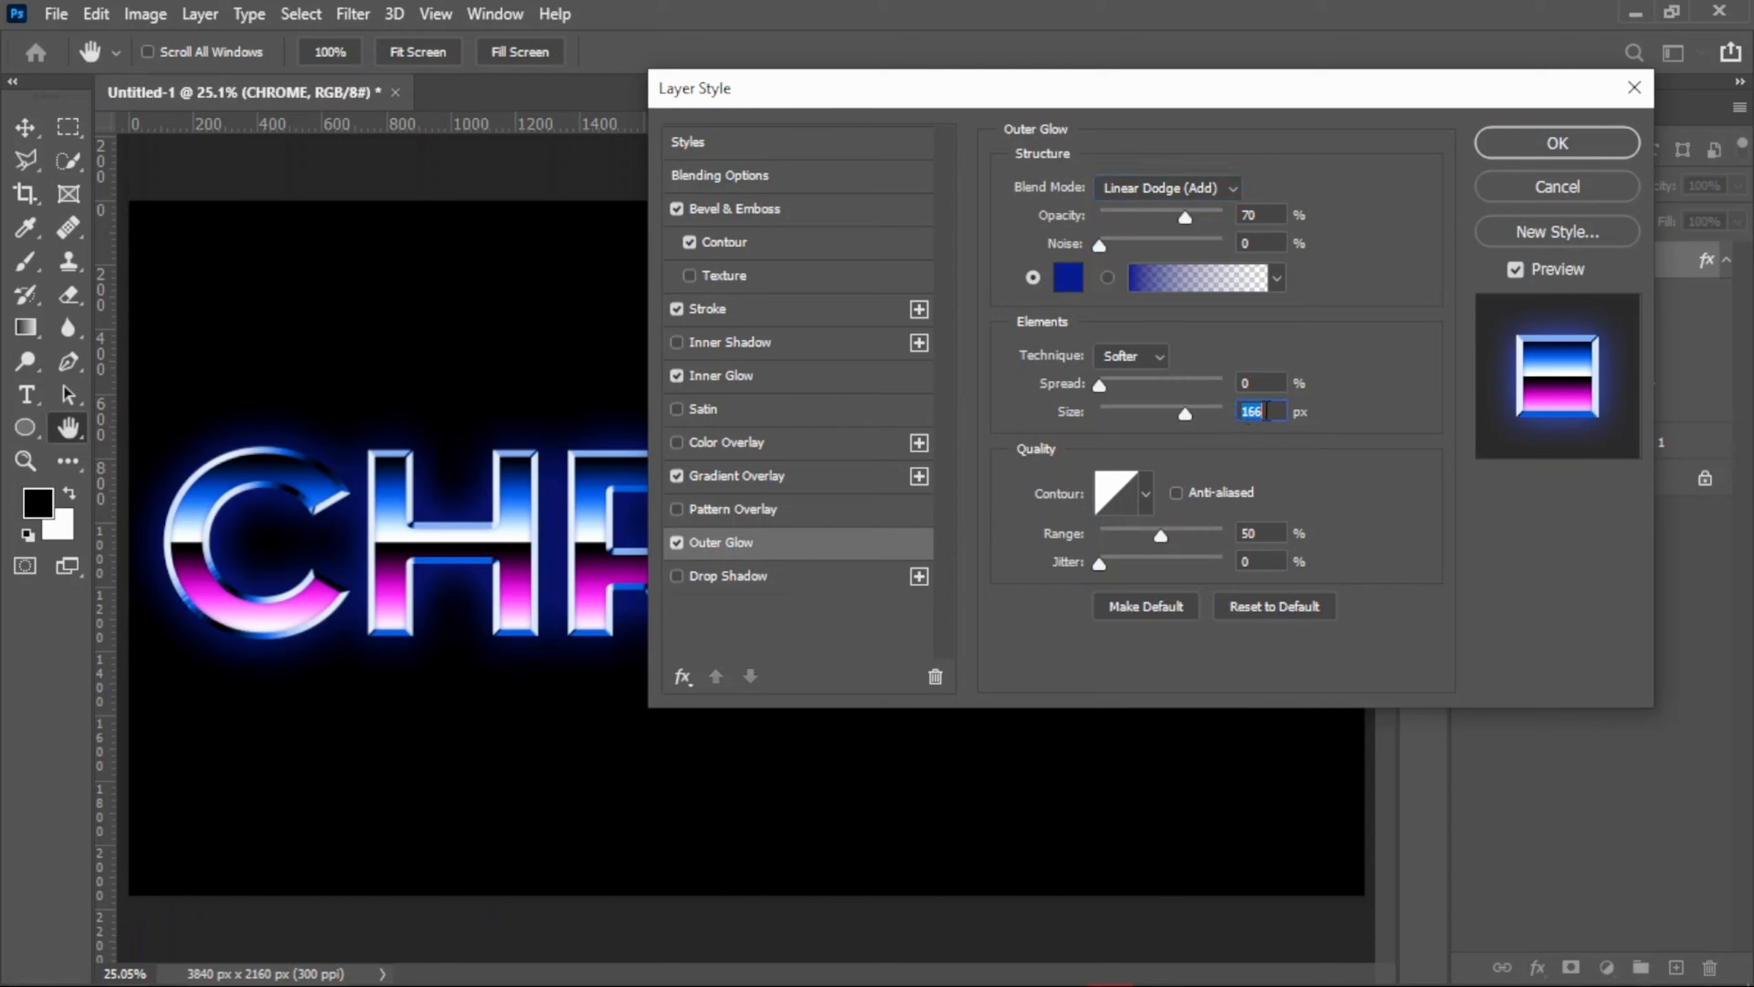
type("180")
left_click(1537, 159)
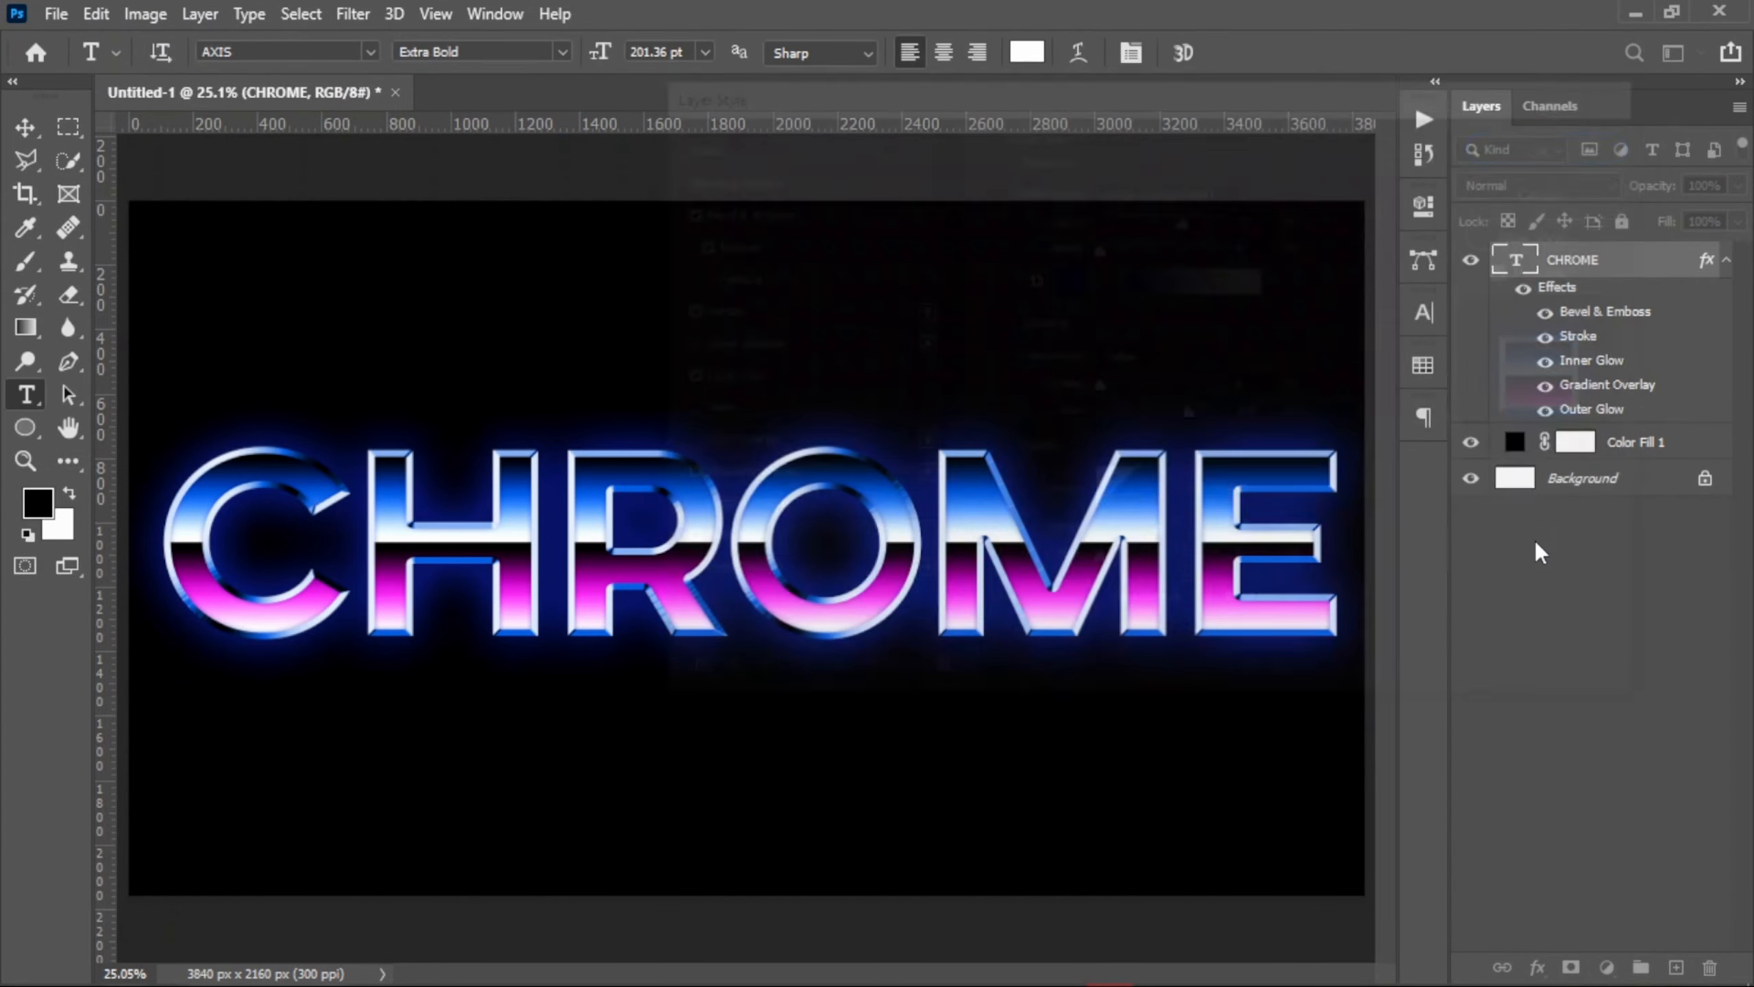
- Hide all layer effects on the CHROME text to compare it with the unstyled version
left_click(1523, 287)
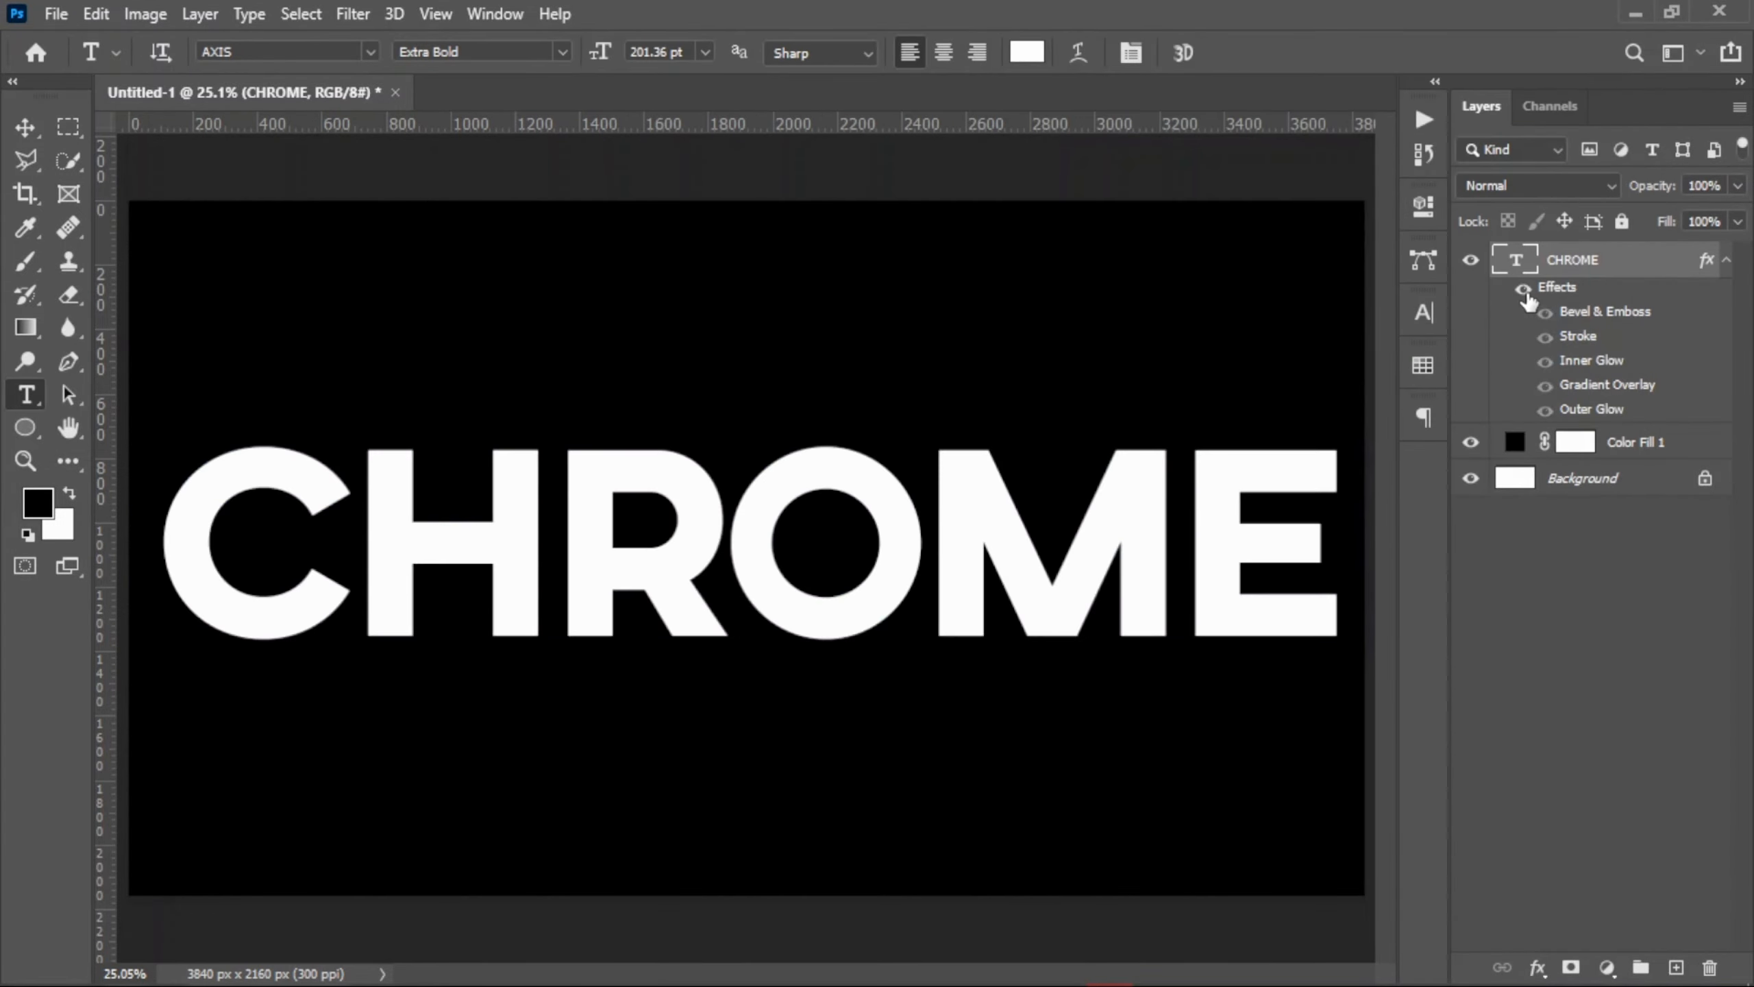